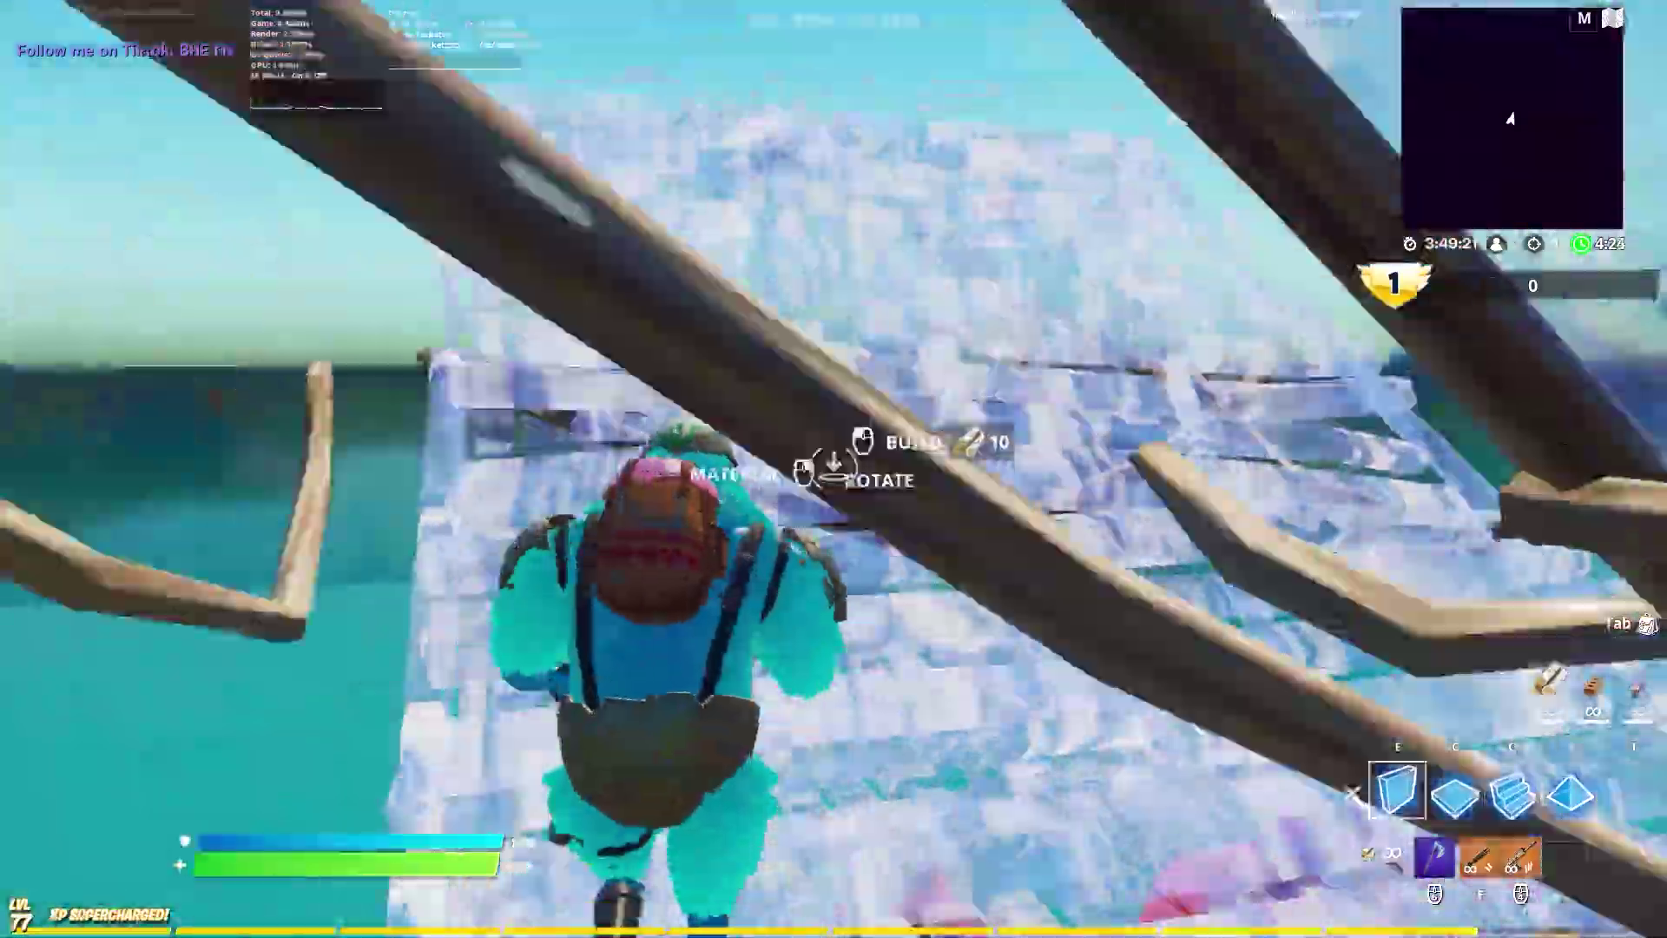
key(c)
key(v)
key(v)
key(v)
key(v)
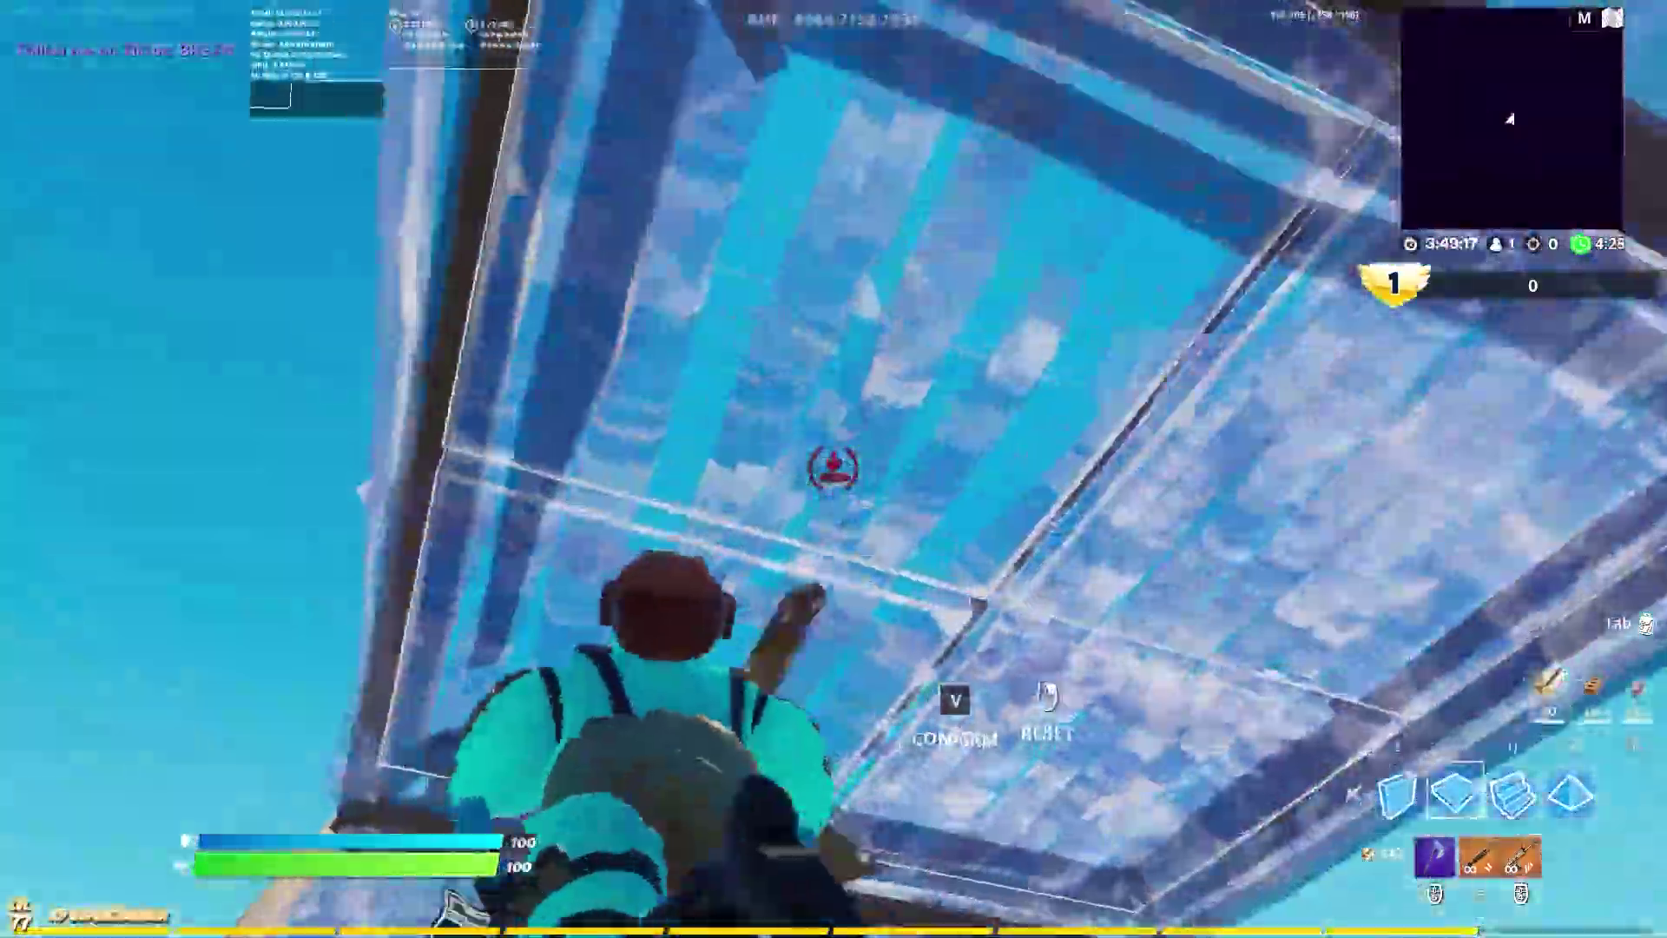
key(v)
key(q)
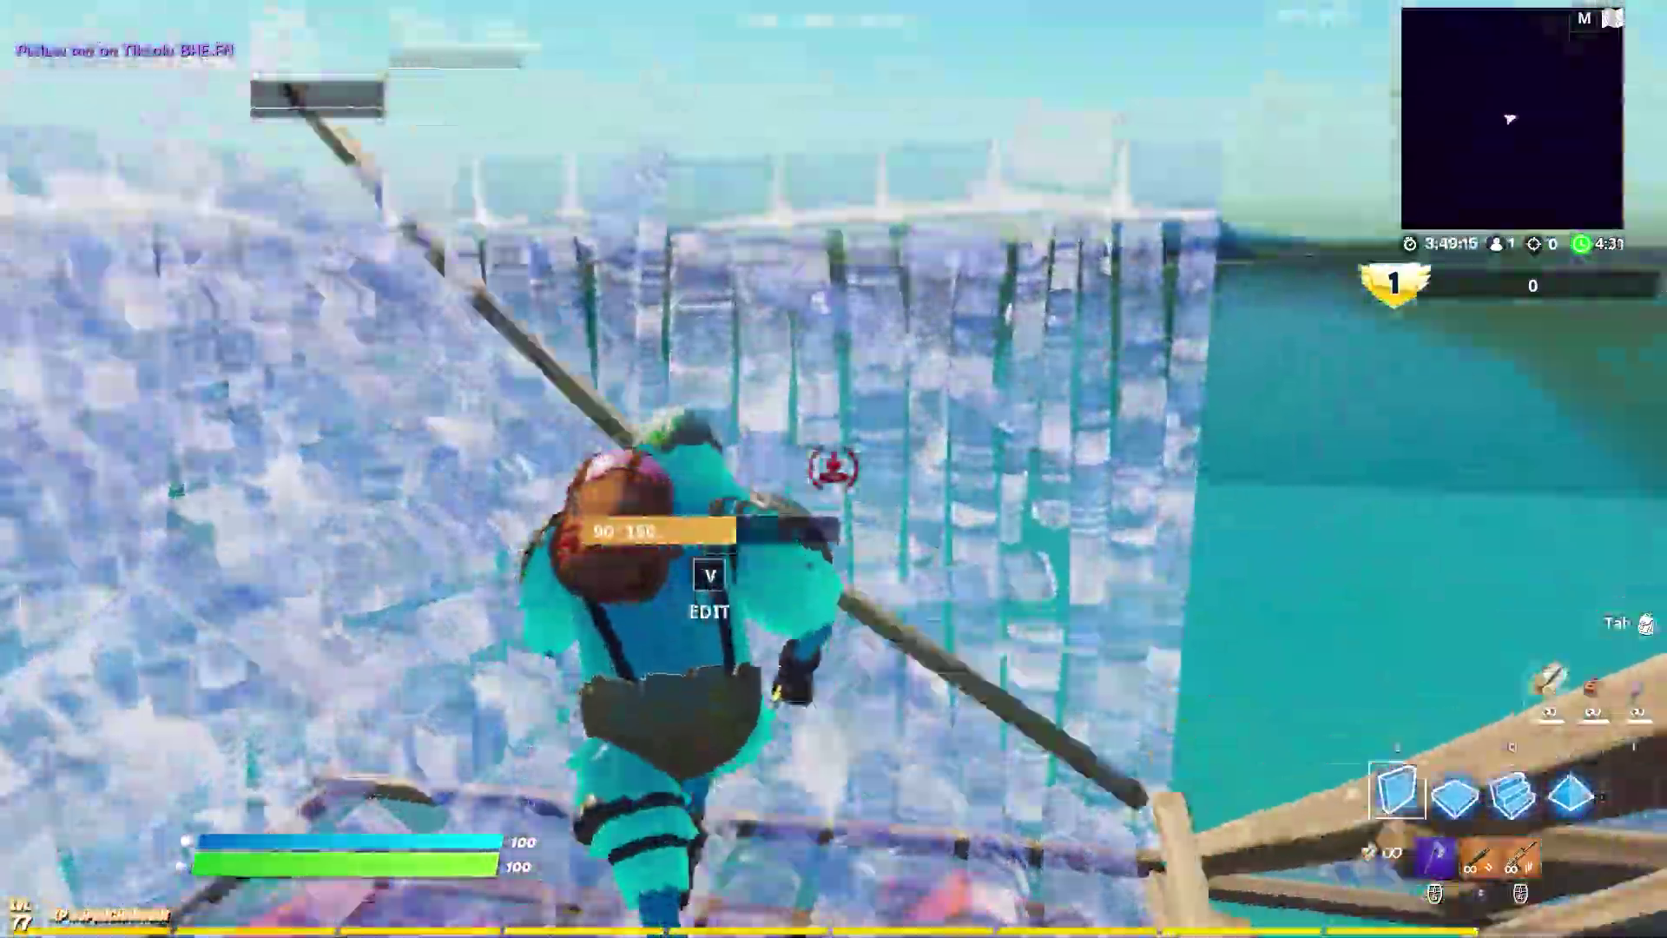
key(e)
key(e)
key(v)
key(v)
key(v)
key(v)
key(v)
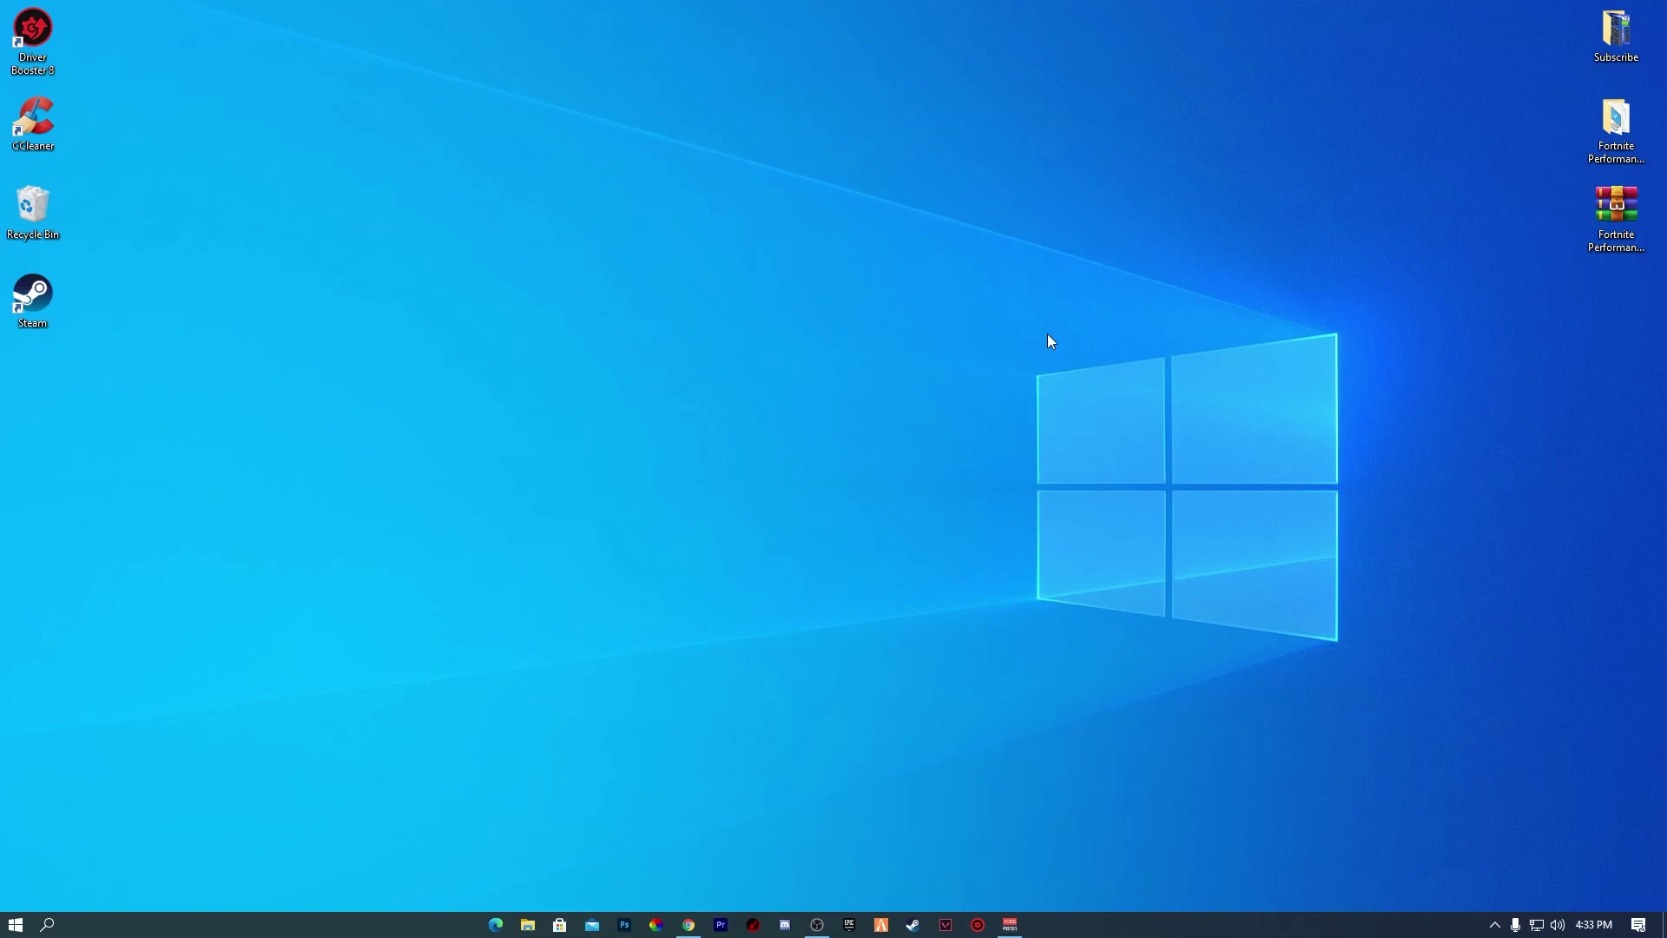
Step: Move the Fortnite Performance Mode Optimization Pack archive to an open area in the middle of the desktop
drag(1613, 213, 717, 314)
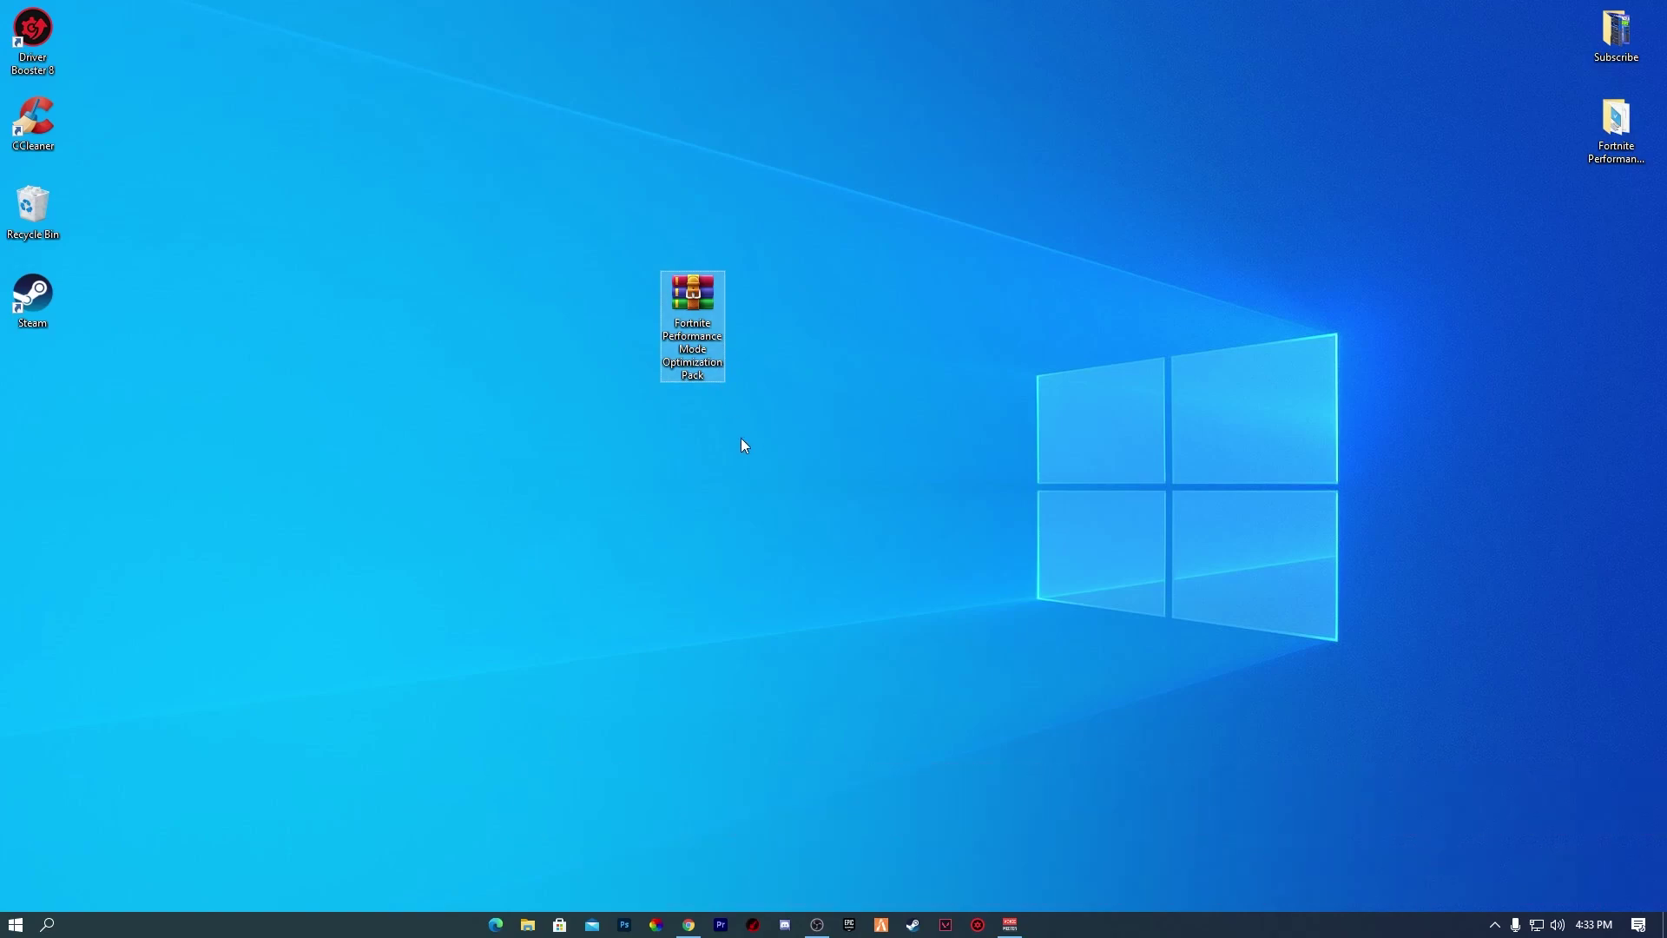
click(681, 749)
Step: Switch to Chrome, unlock the pack's download link through the subscribe link on the itsChop article, and close the extra YouTube page
click(689, 922)
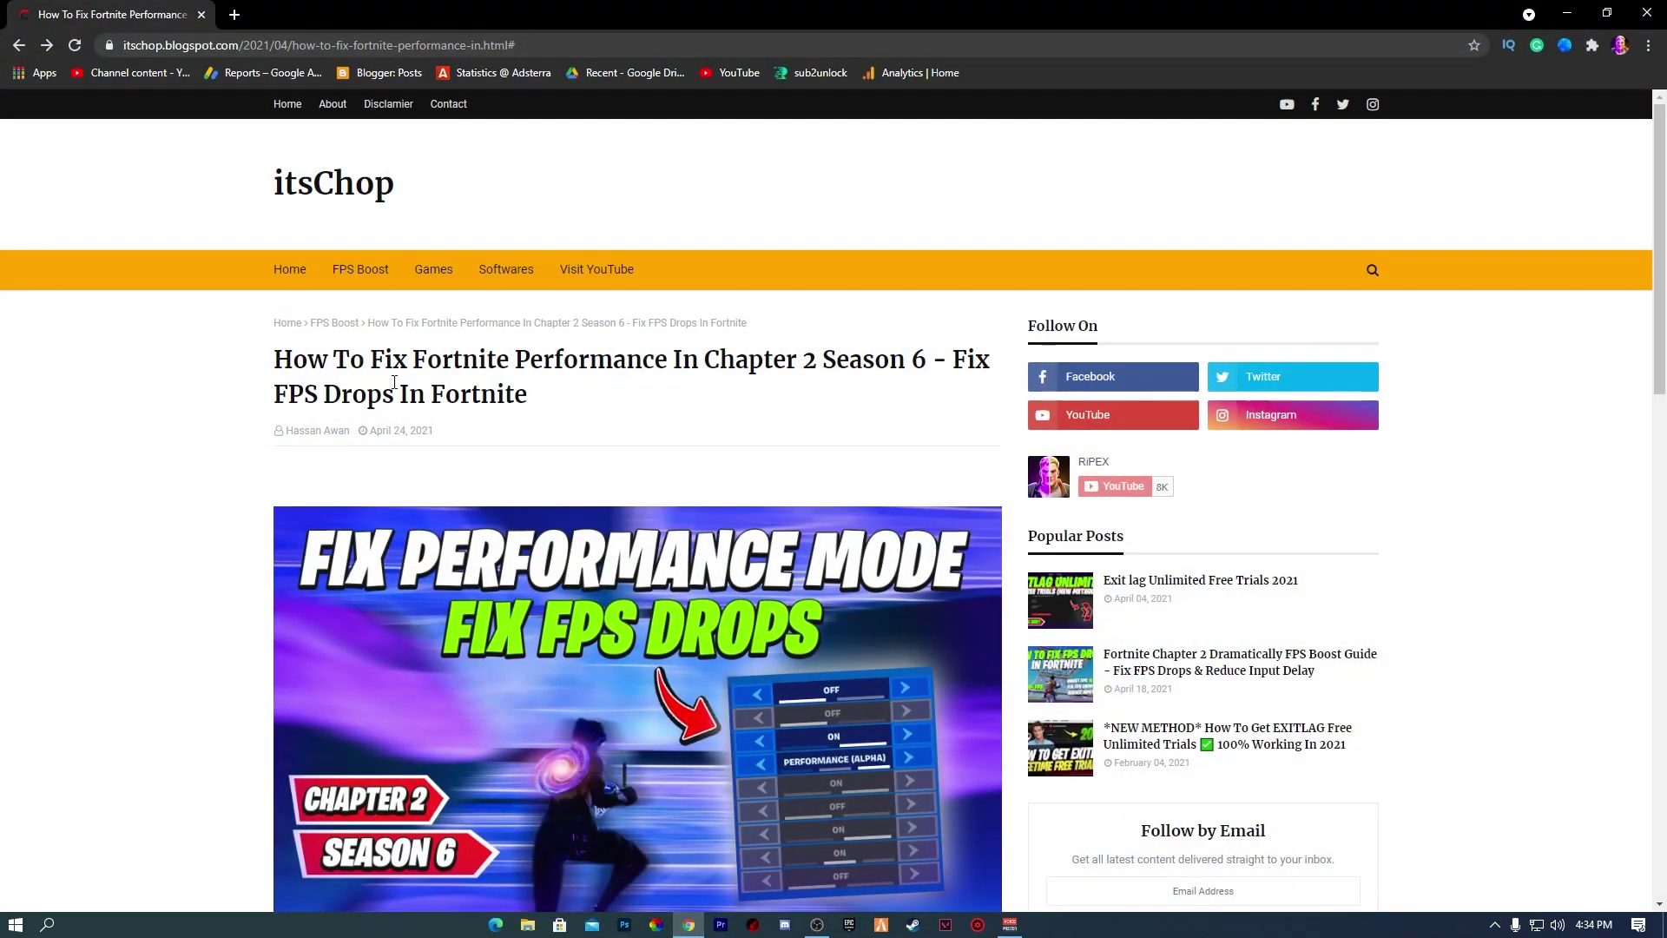
scroll(530, 503, down, 3)
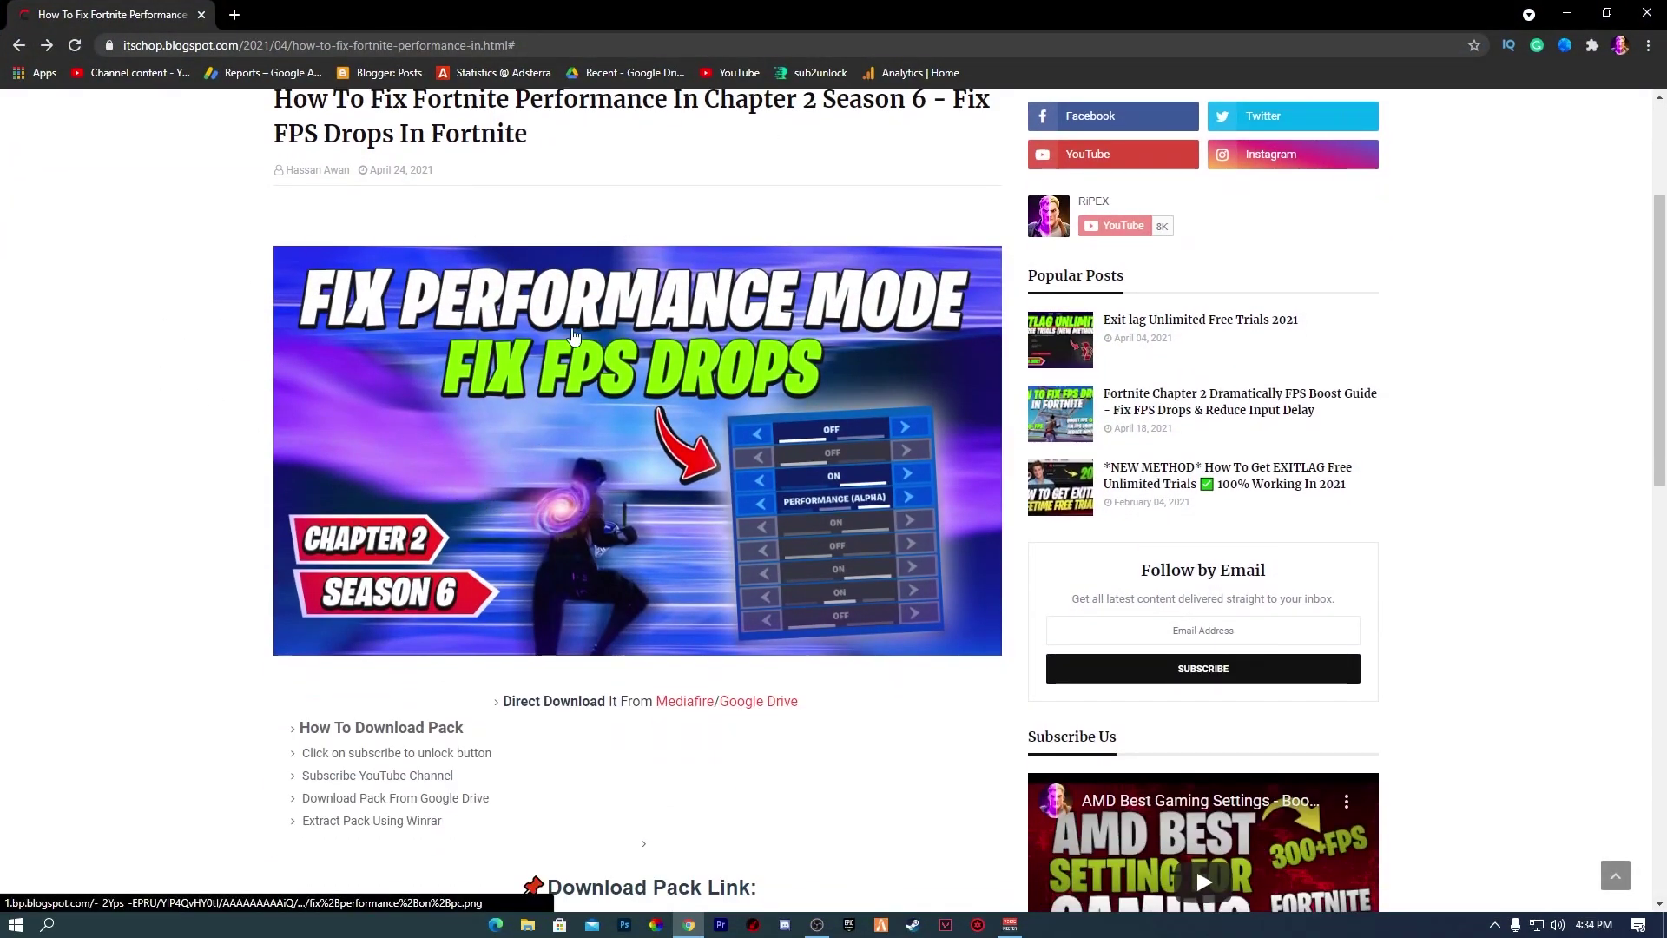
scroll(772, 313, down, 5)
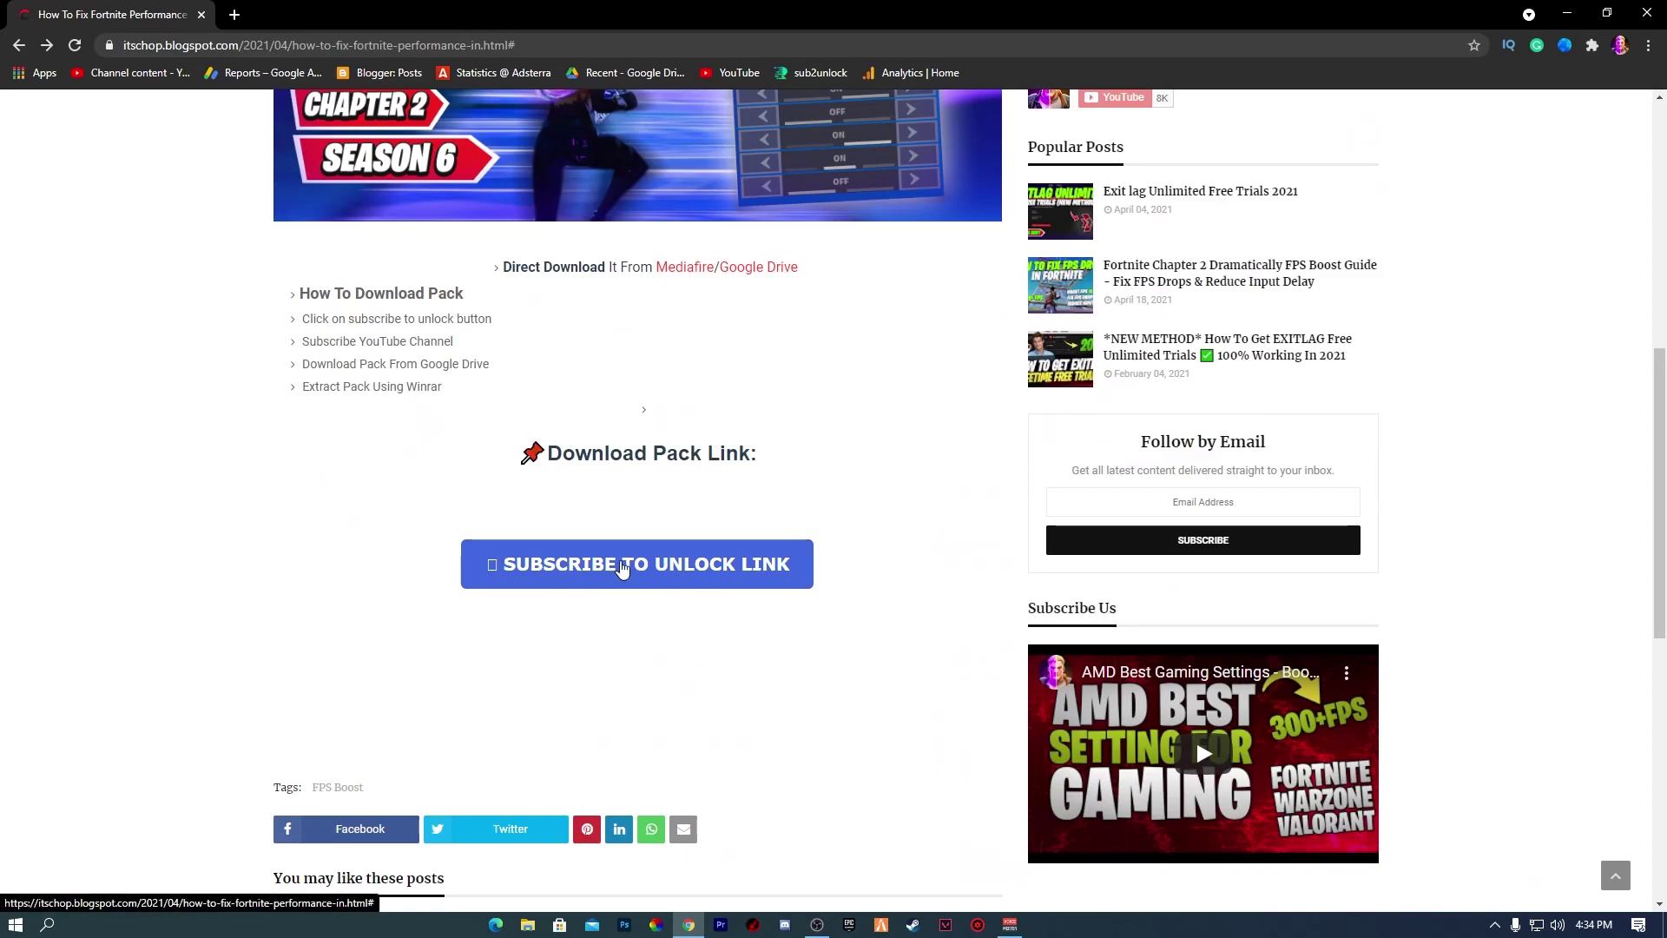
click(629, 569)
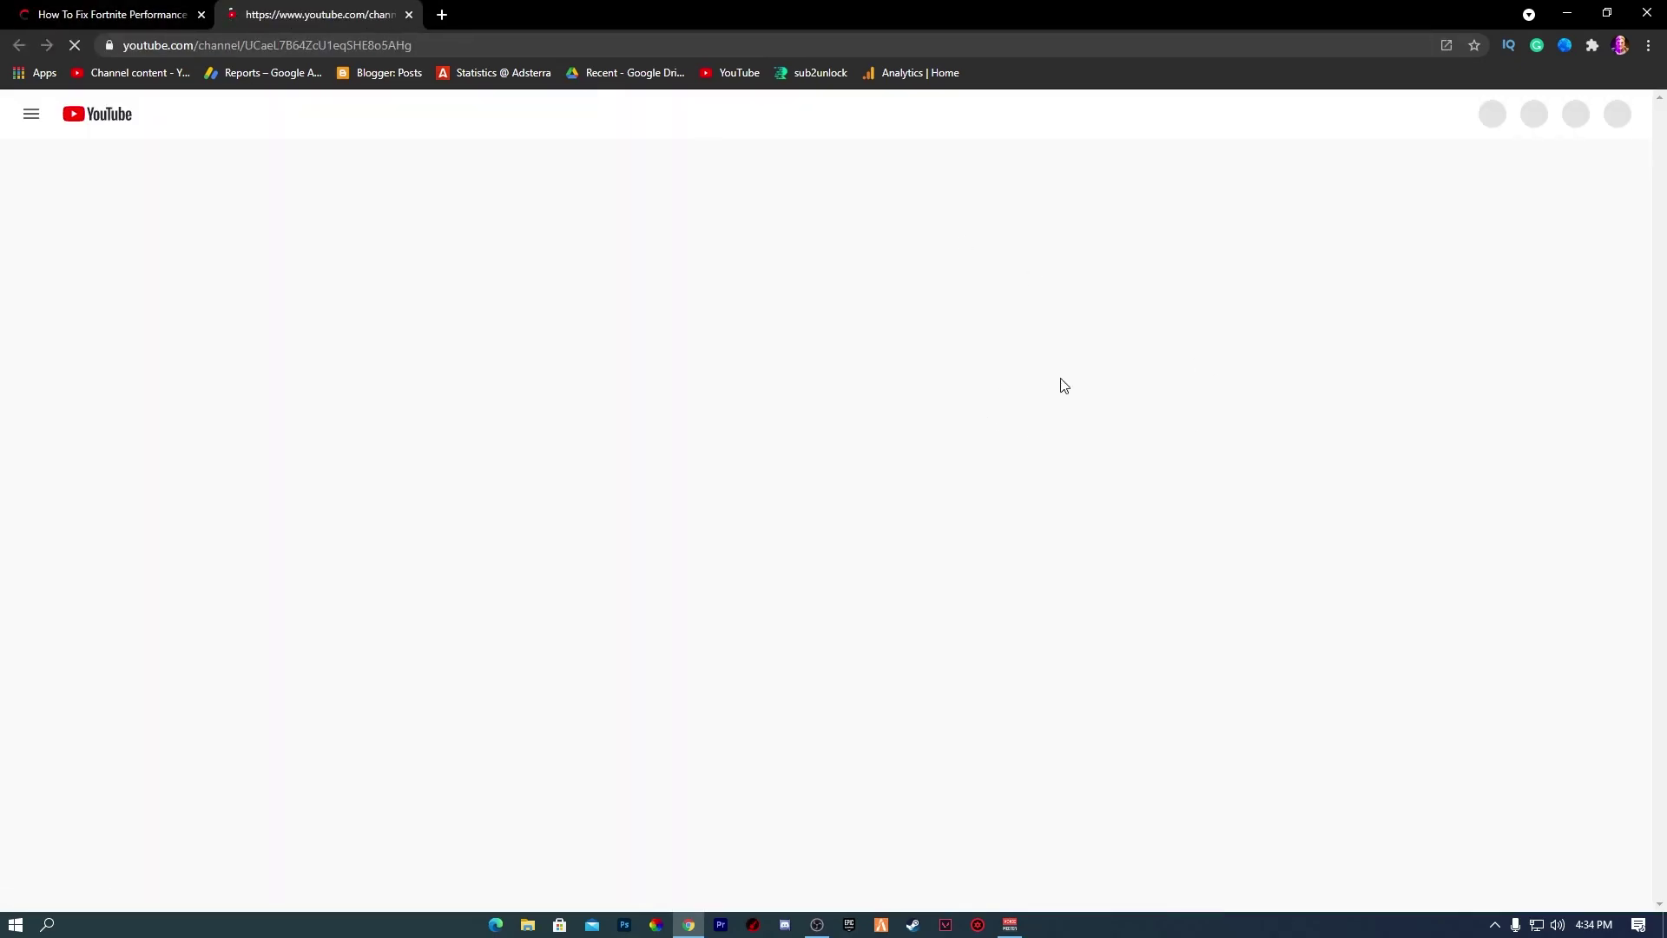
click(130, 13)
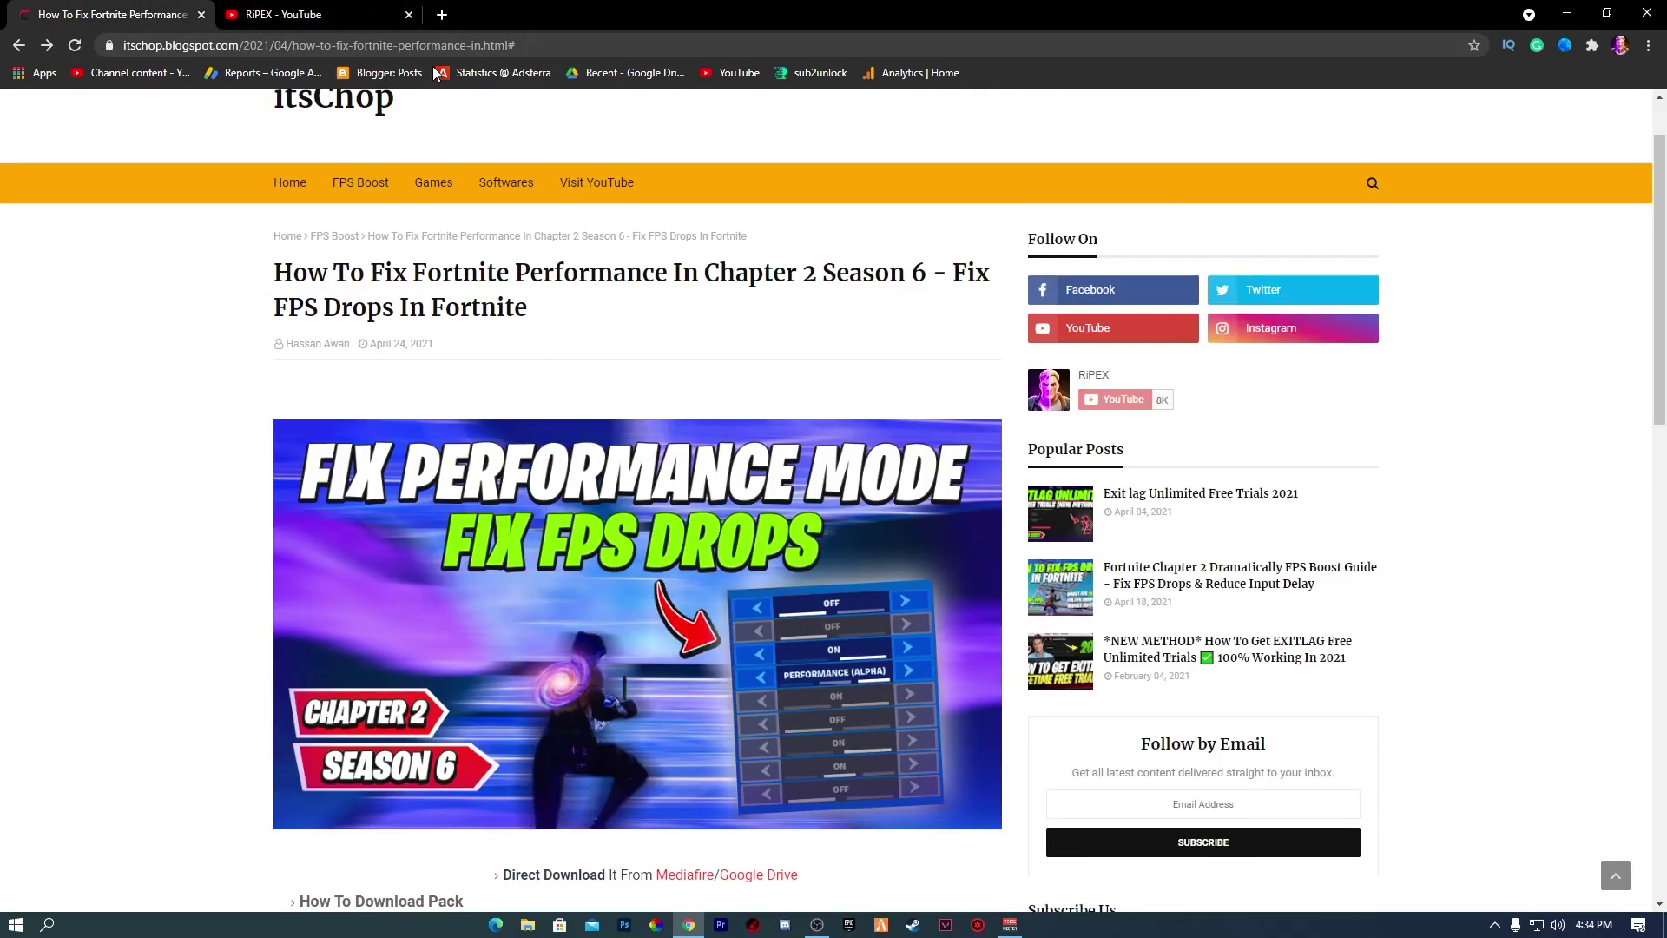
click(408, 14)
Step: Download Fortnite Performance Mode Optimization Pack.rar from Google Drive through the article's unlocked download link
scroll(561, 518, down, 5)
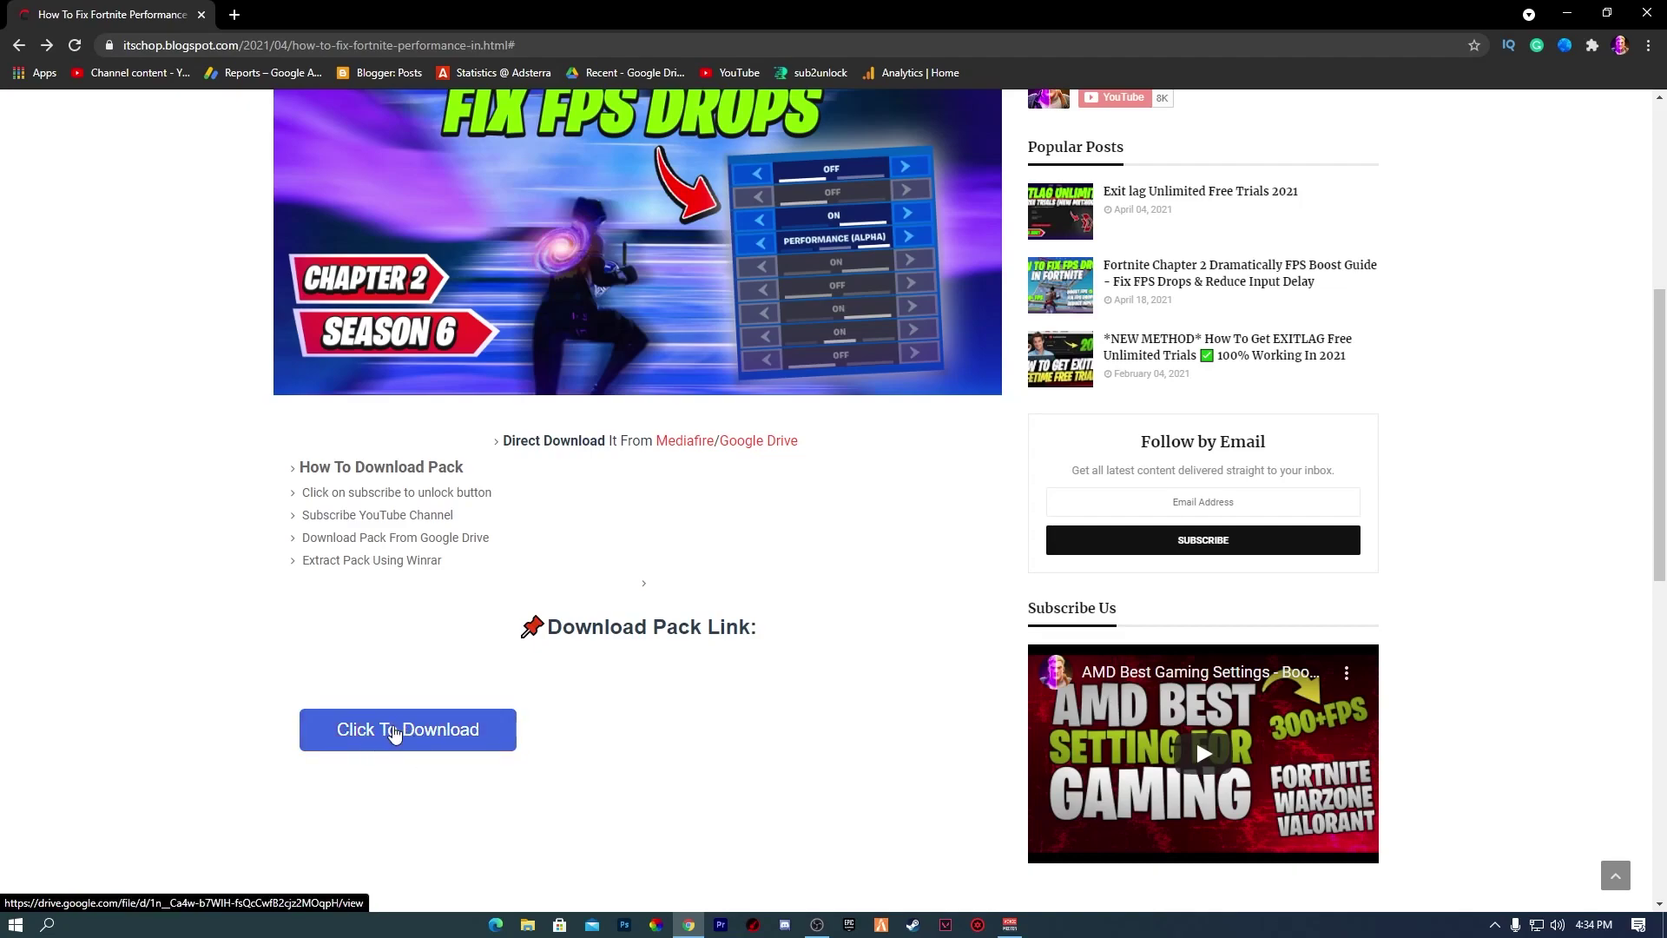
click(392, 732)
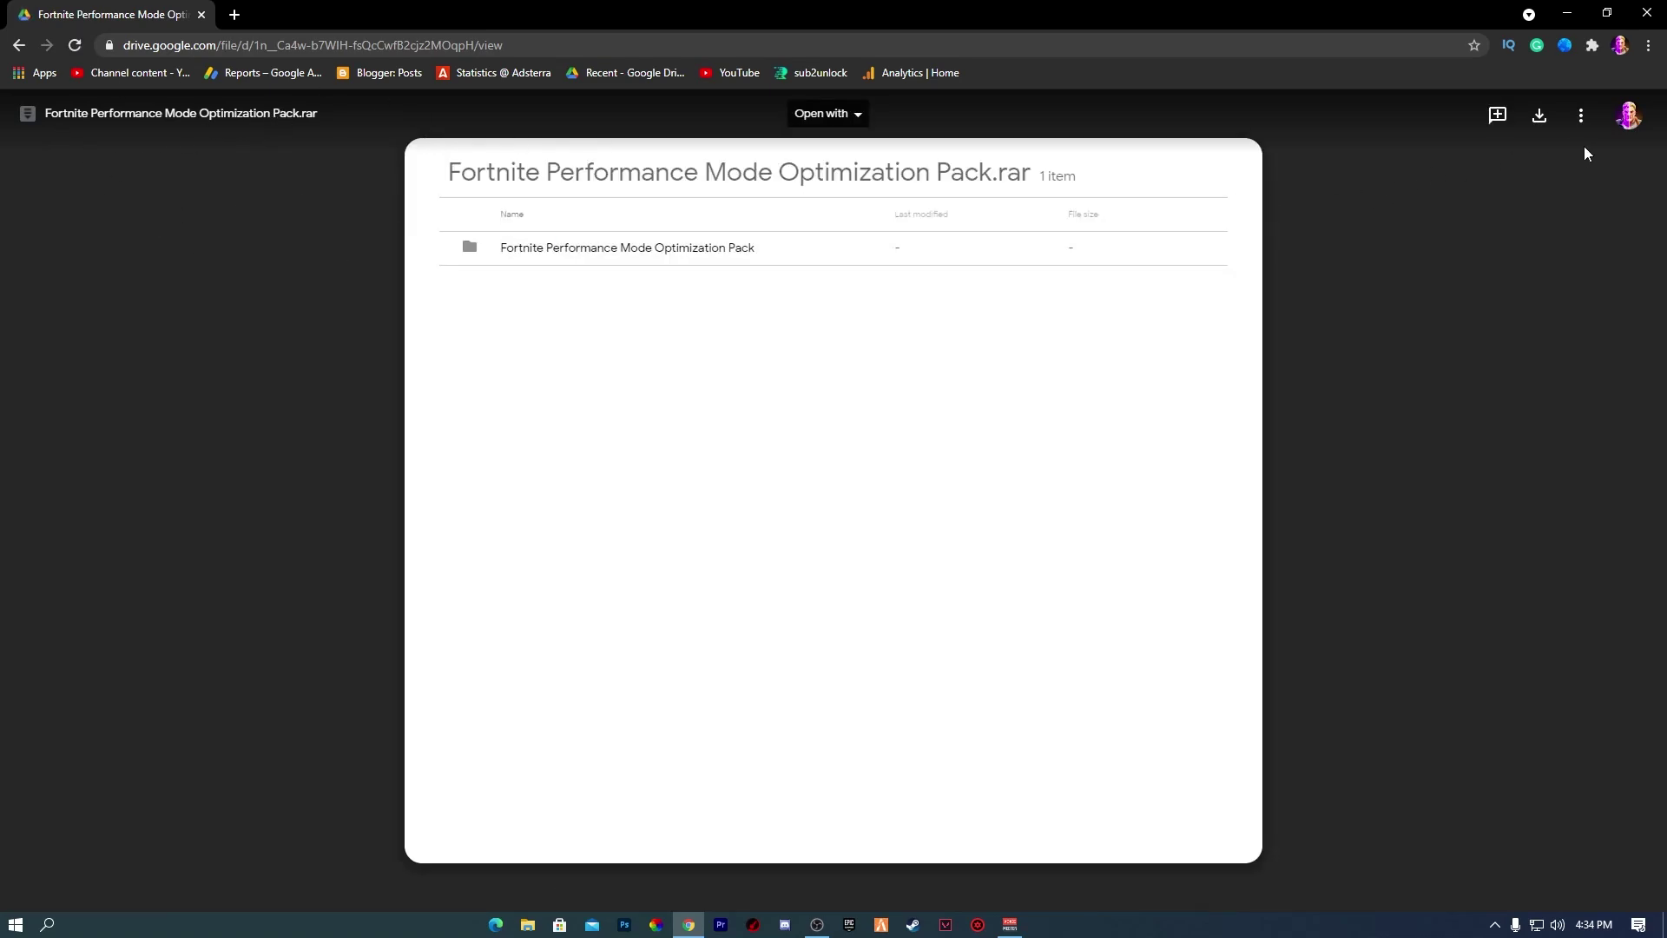
click(1551, 117)
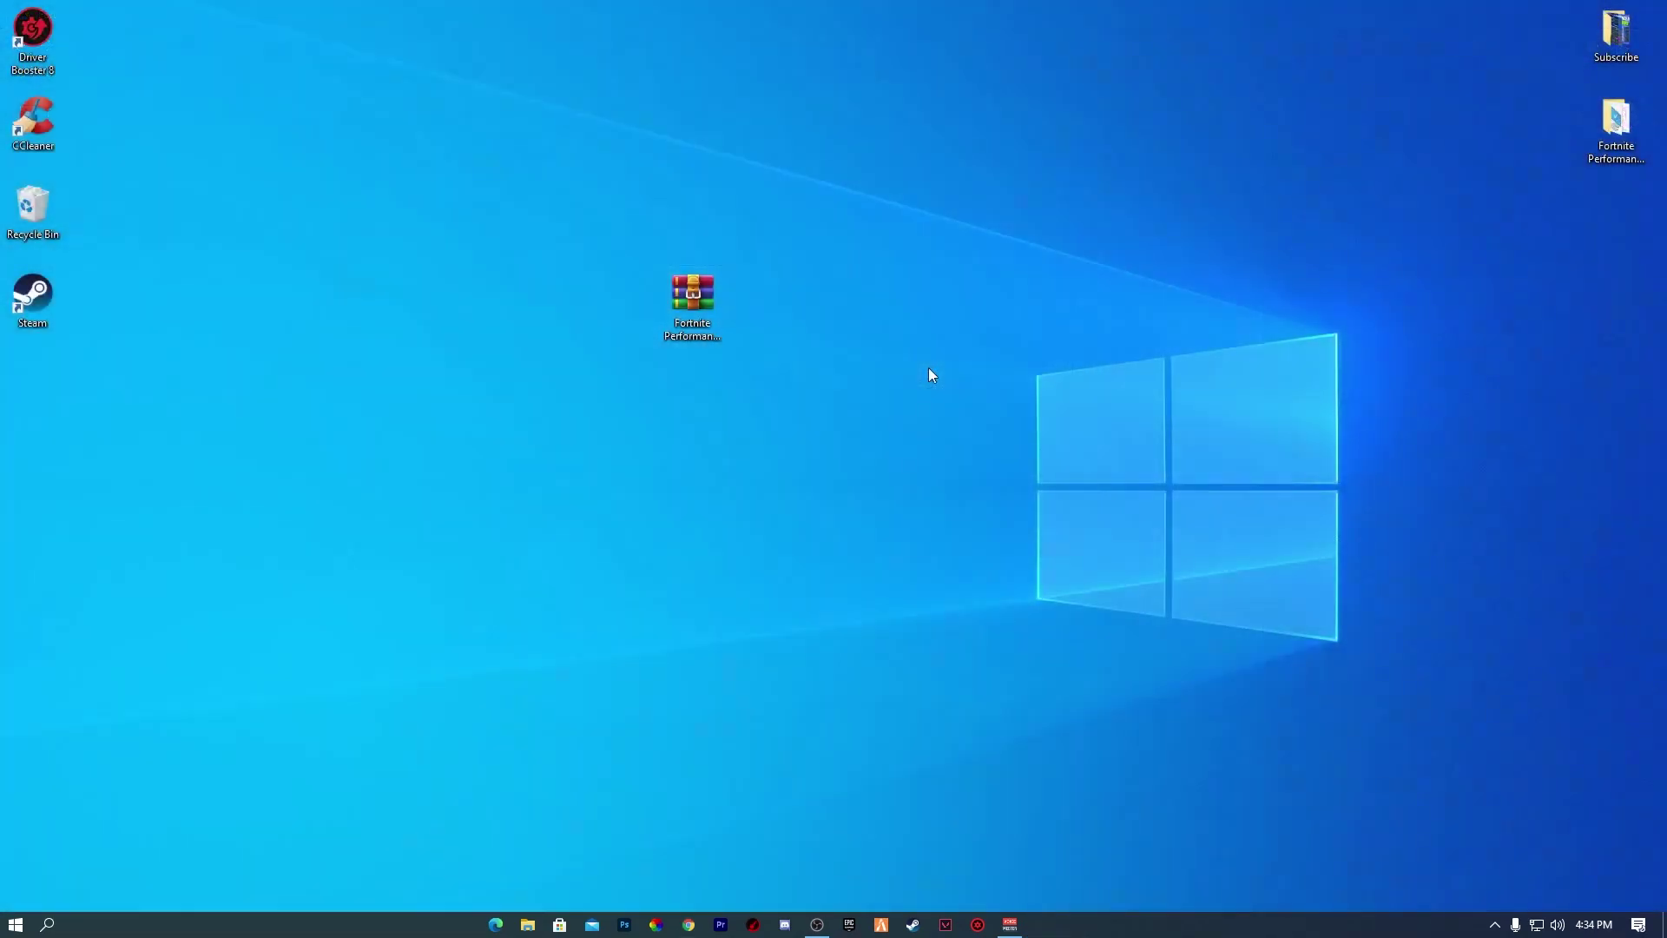
Step: Extract the Fortnite Performance Mode Optimization Pack archive onto the desktop and place the extracted folder beside it
right_click(692, 299)
click(765, 397)
drag(35, 397, 406, 259)
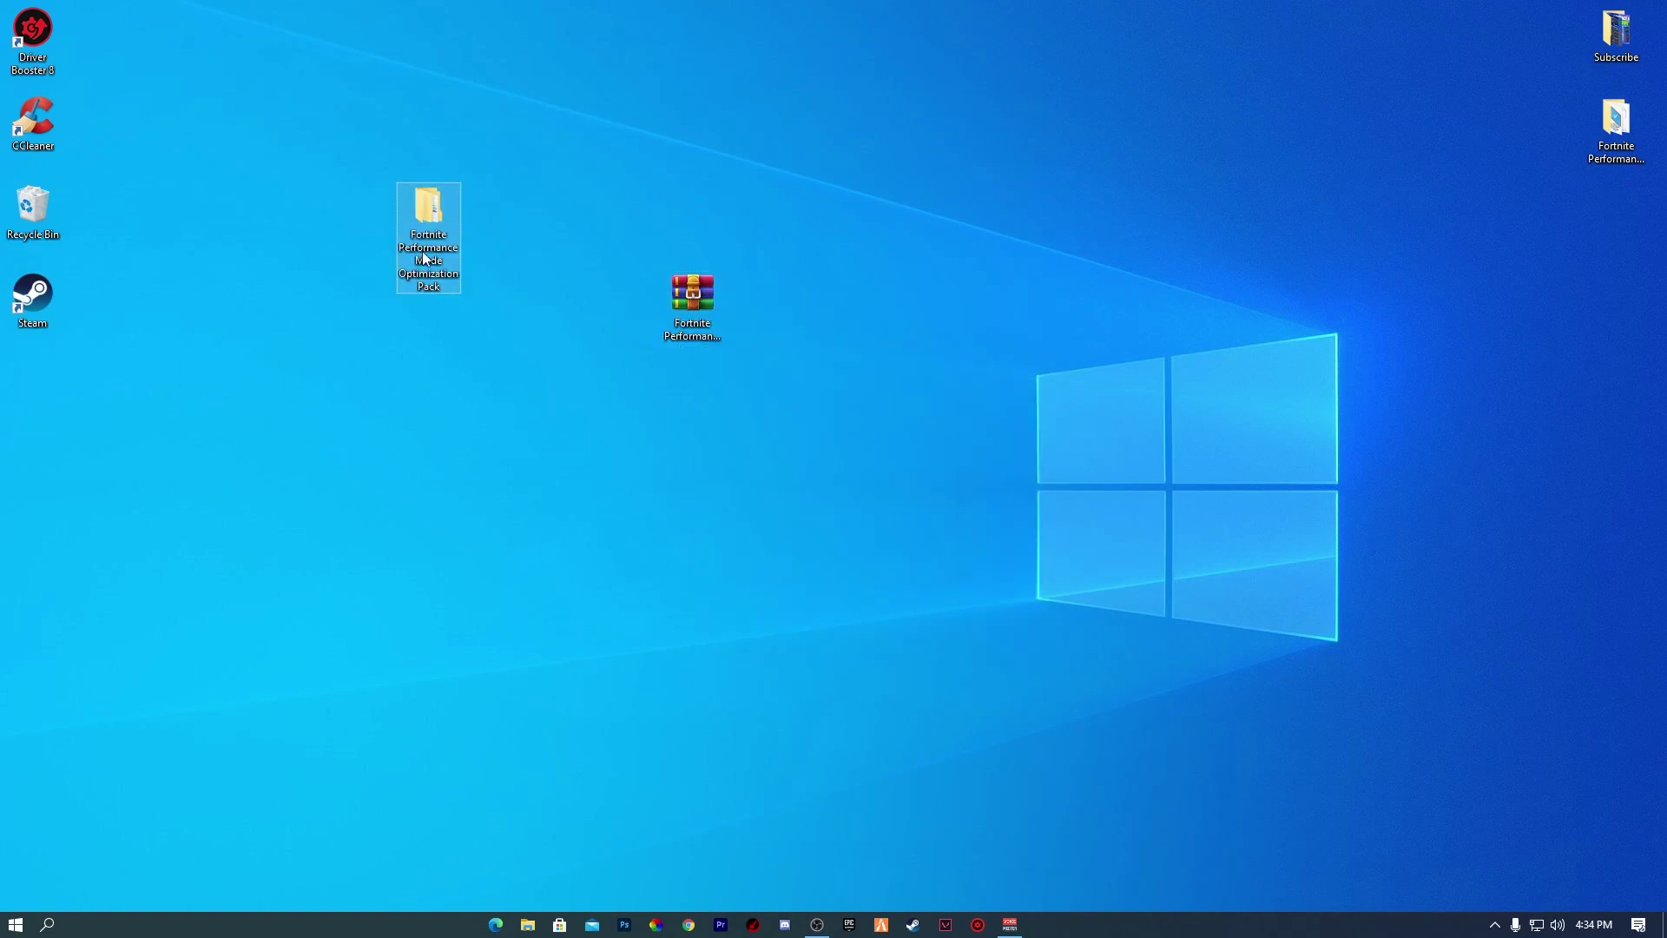
Step: Copy the GameUserSettings file from the extracted pack's 0 Fortnite Config File Bubble Wrap Builds folder
double_click(431, 237)
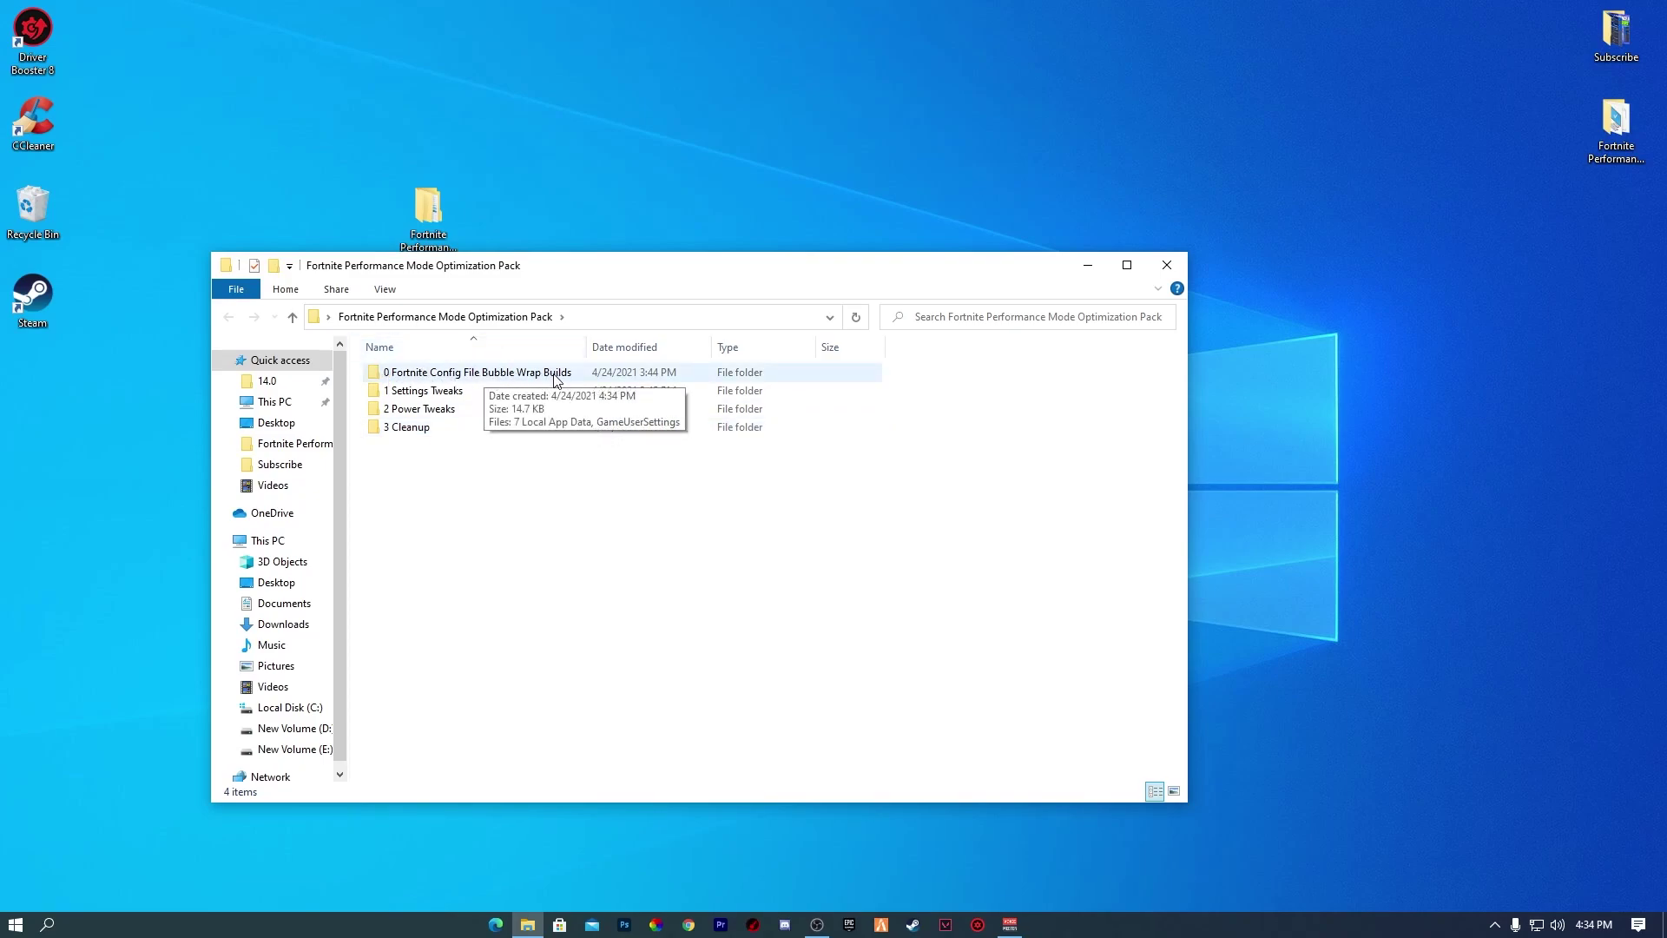
double_click(473, 373)
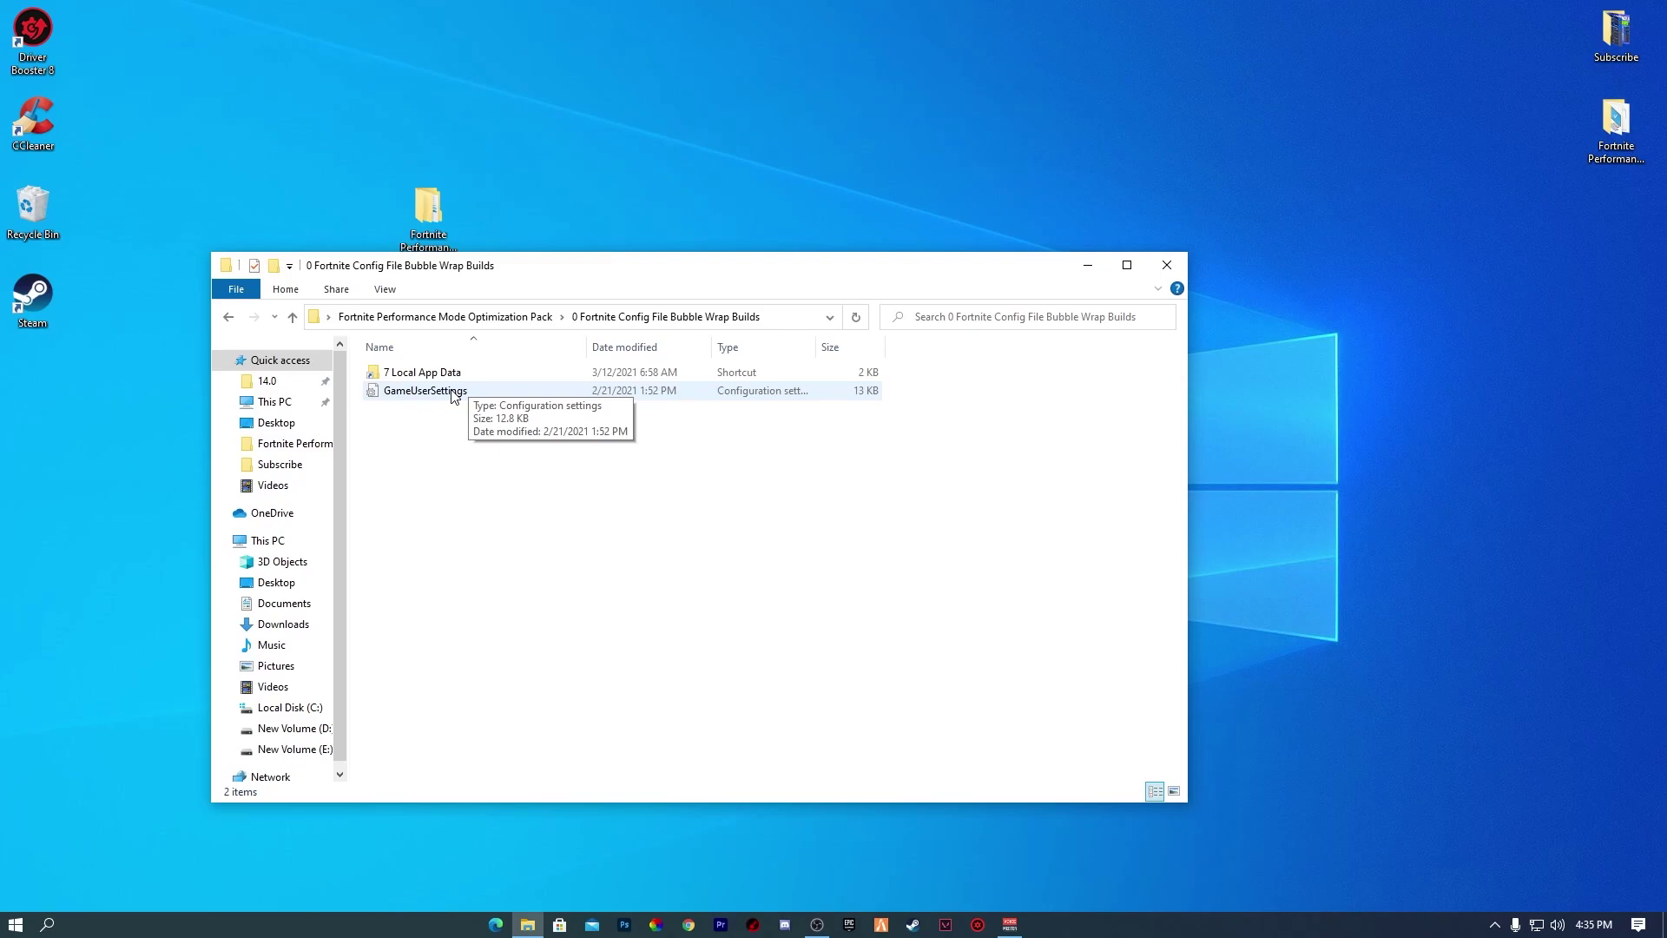
right_click(405, 393)
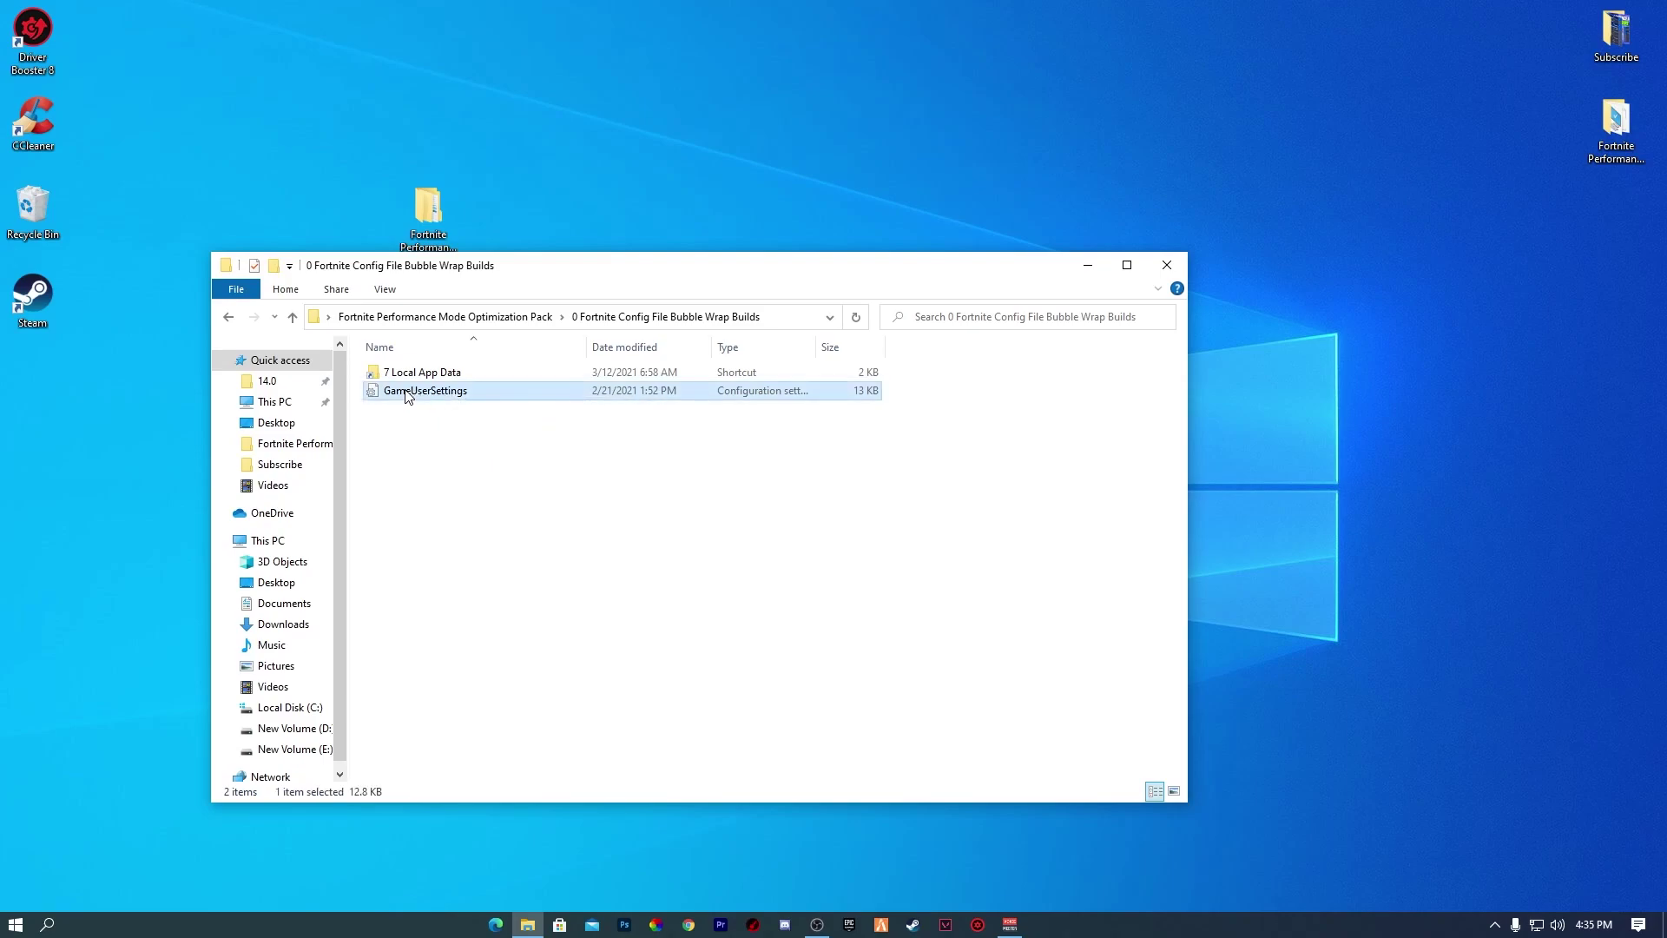
click(451, 712)
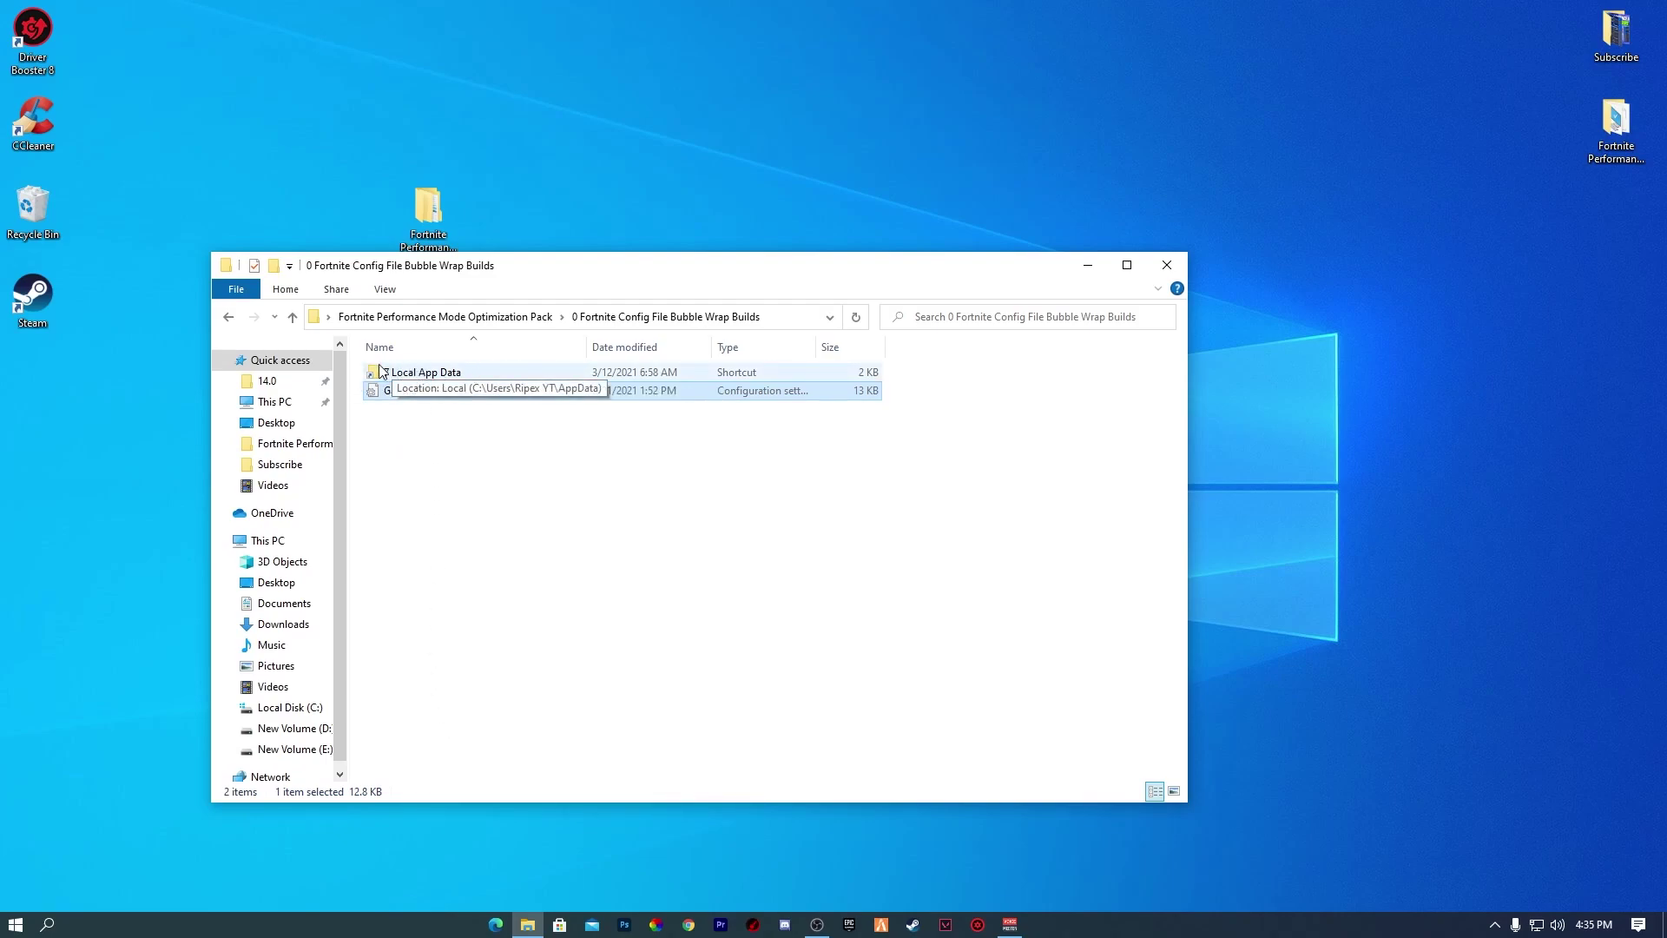
Step: Open the 7 Local App Data shortcut, maximize its window, and go to FortniteGame > Saved > Config > WindowsClient
double_click(431, 379)
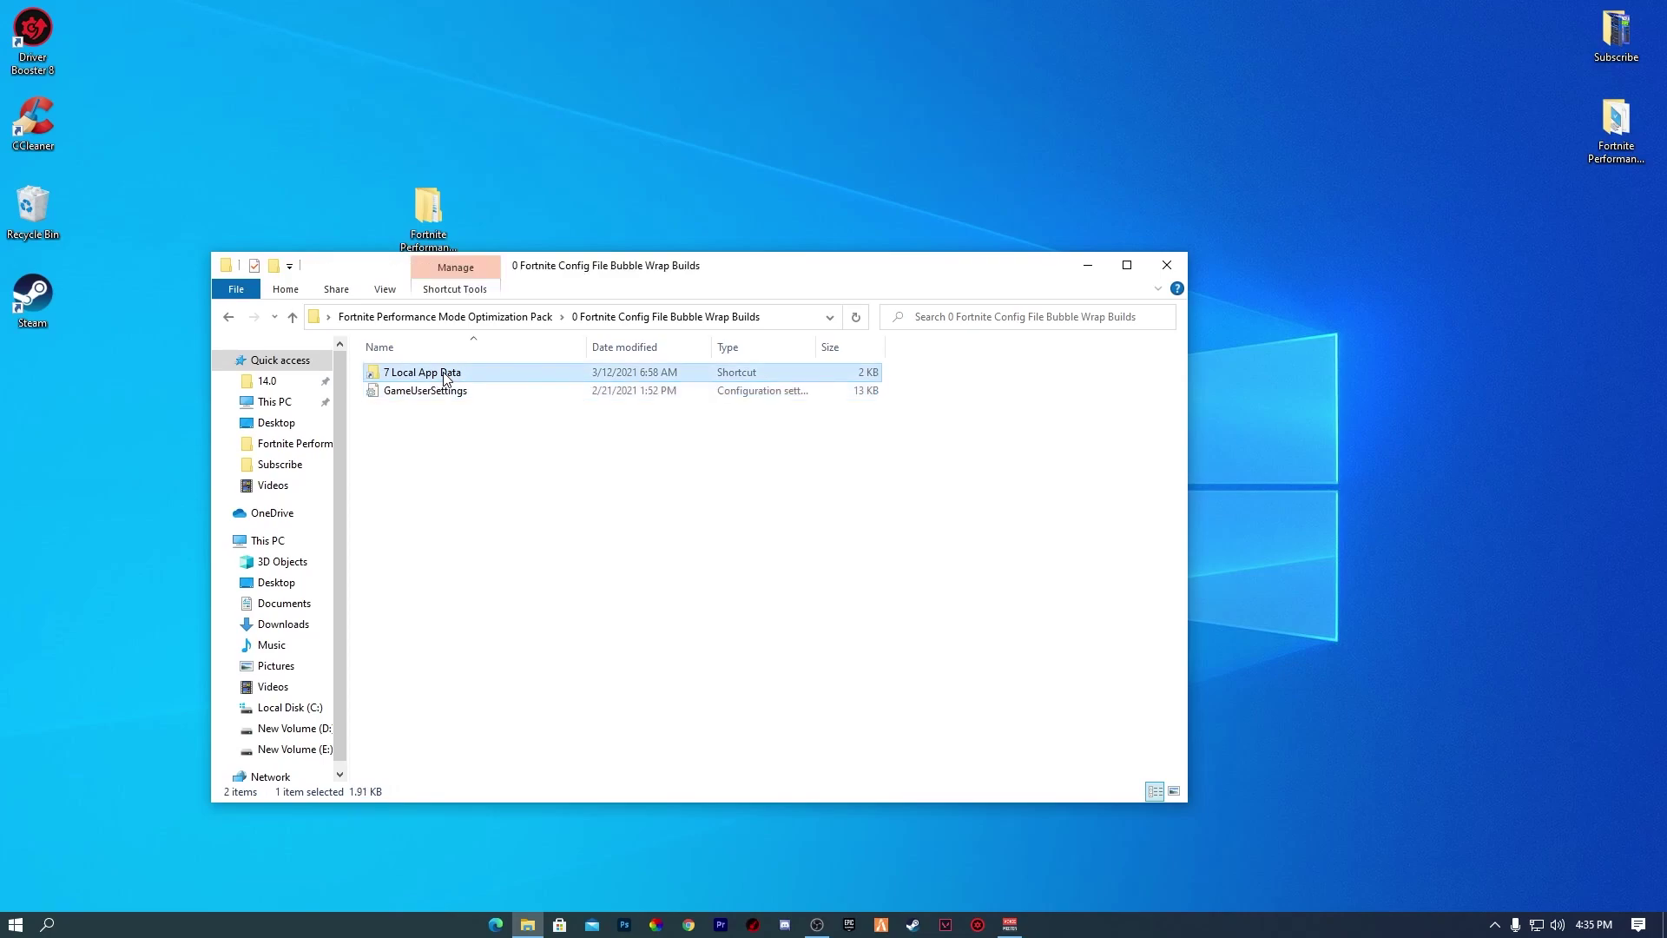
drag(502, 269, 704, 130)
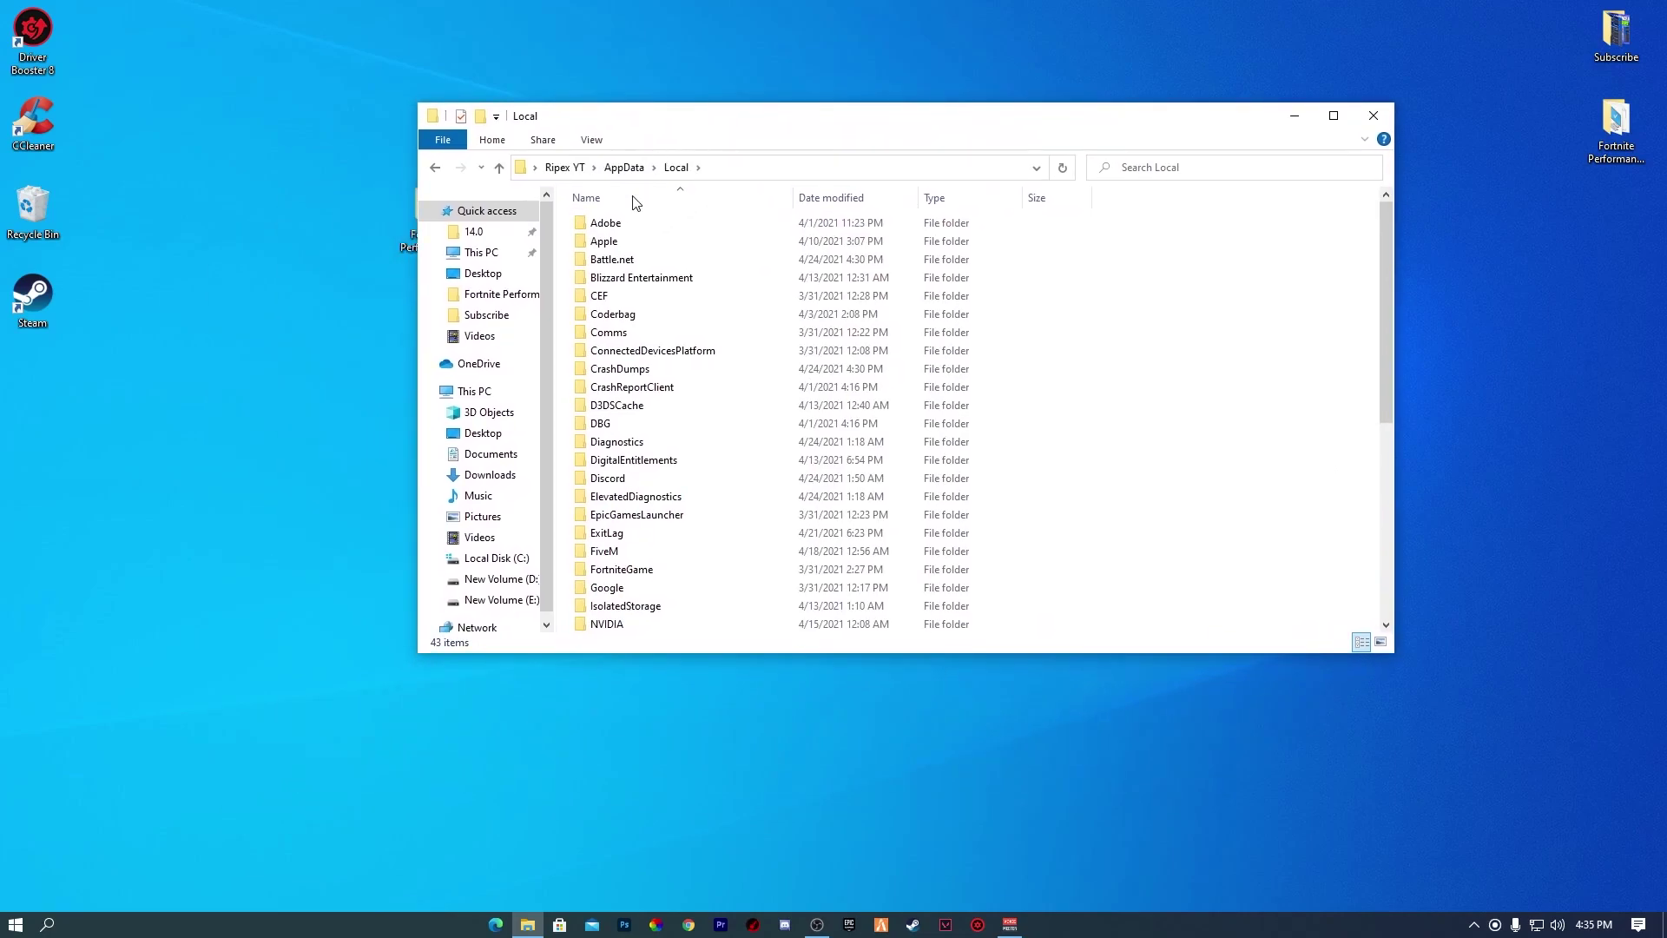
double_click(761, 130)
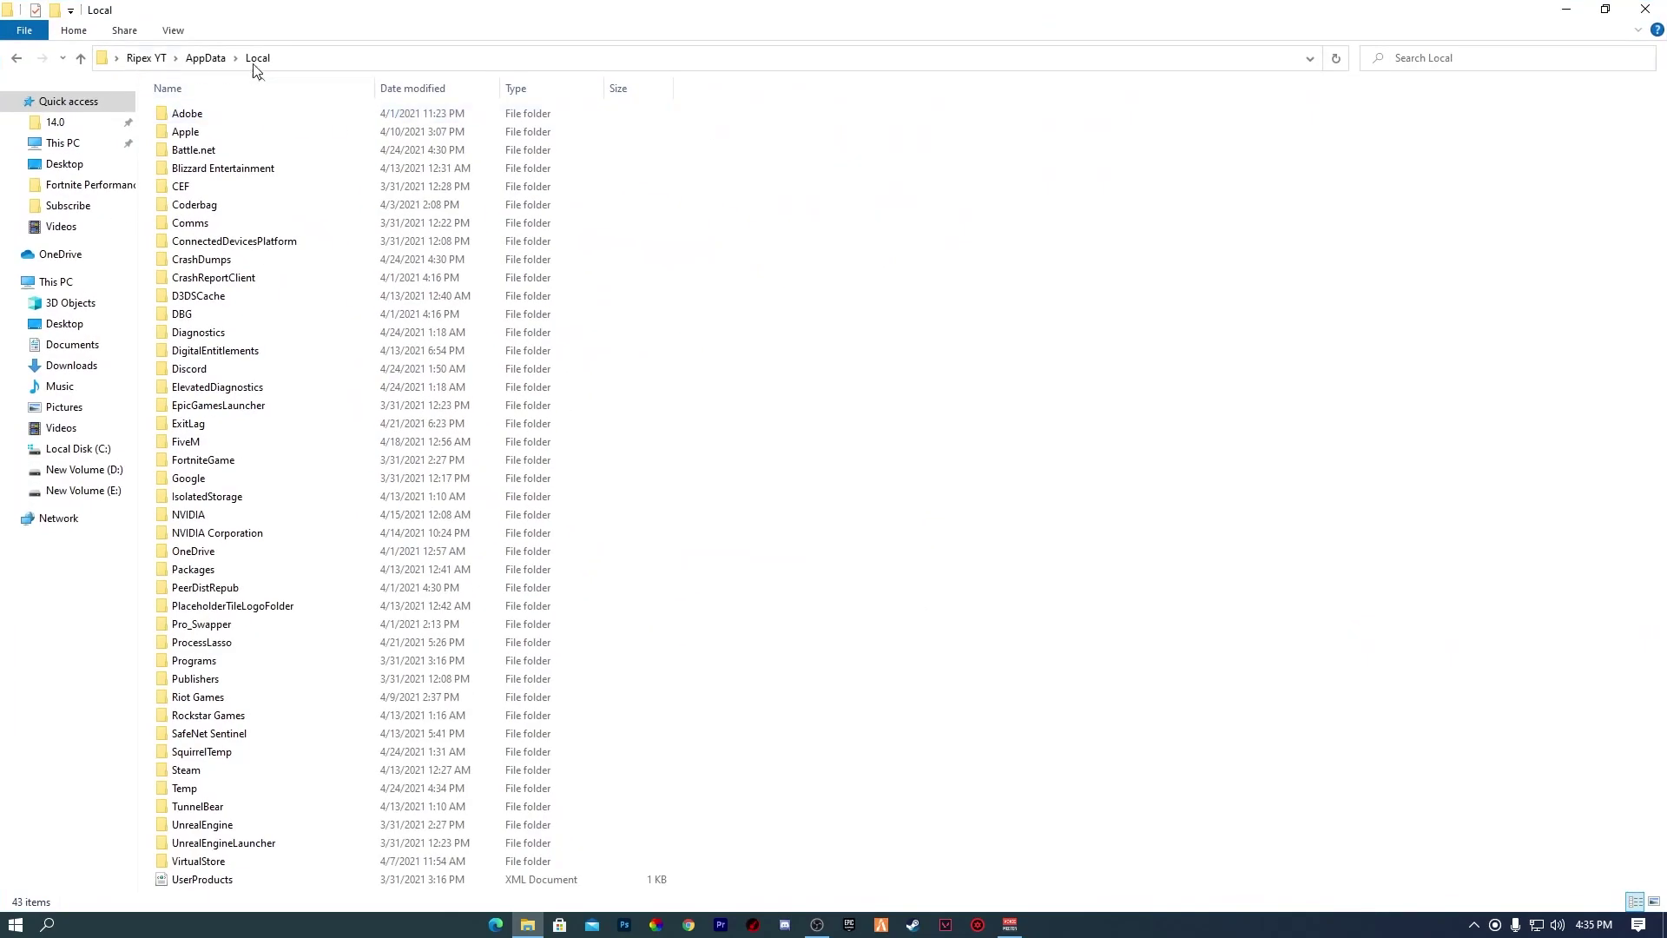
double_click(224, 465)
double_click(253, 113)
double_click(233, 132)
double_click(245, 132)
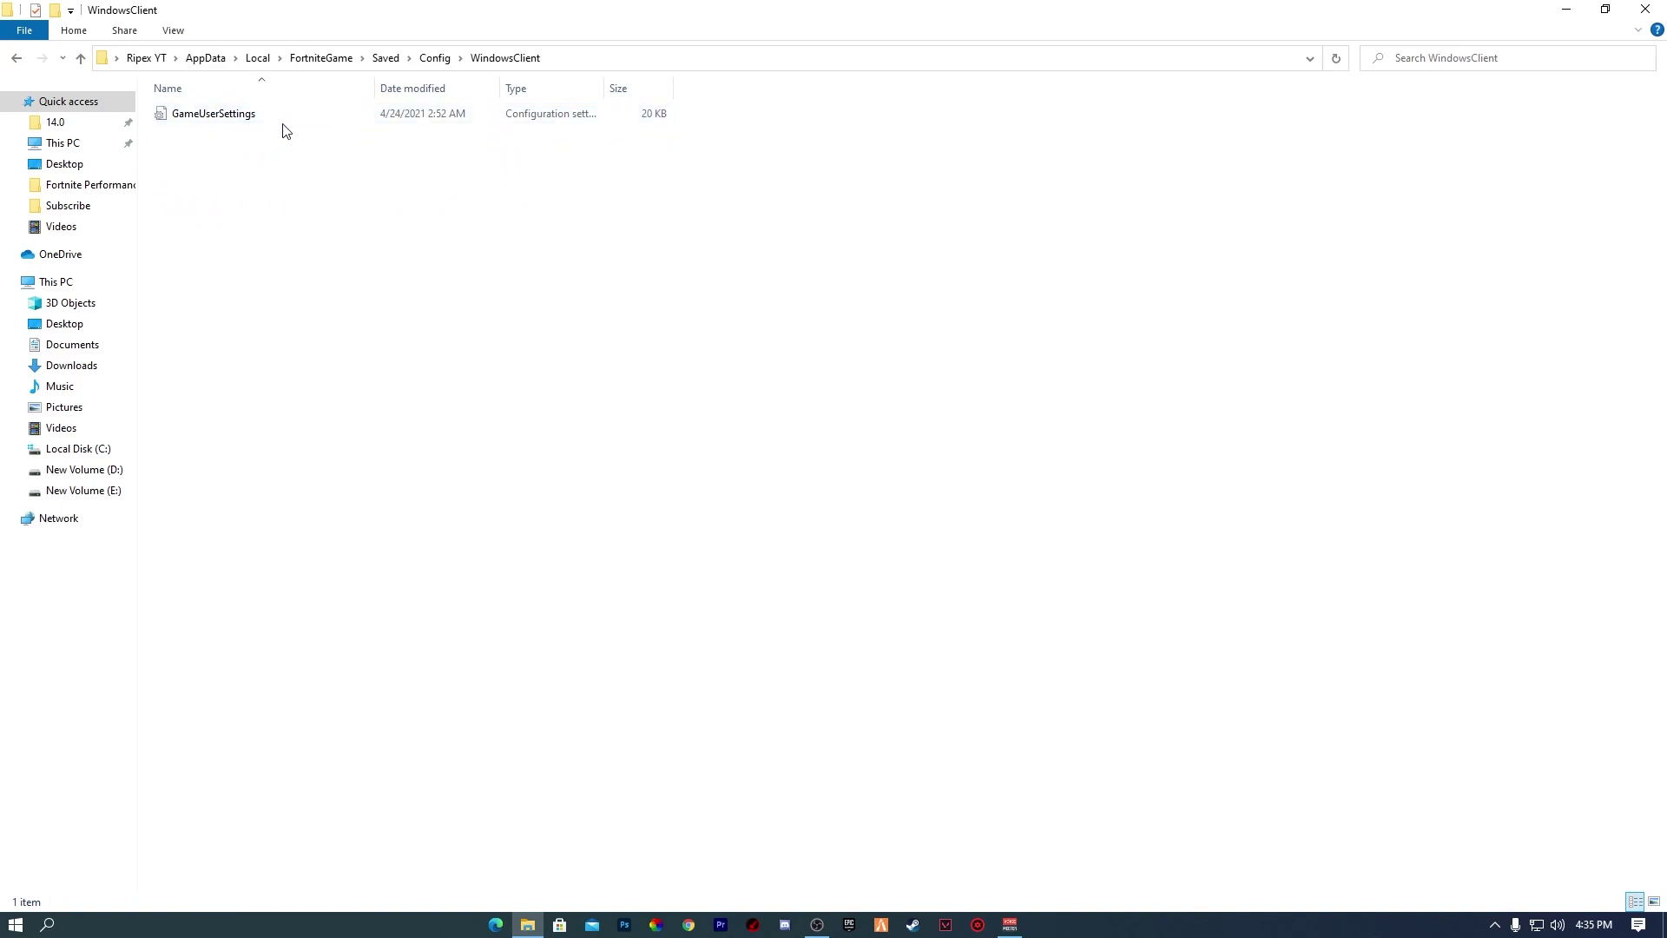
Step: Paste the copied GameUserSettings file into WindowsClient, replacing the existing file, and close the folder
right_click(288, 226)
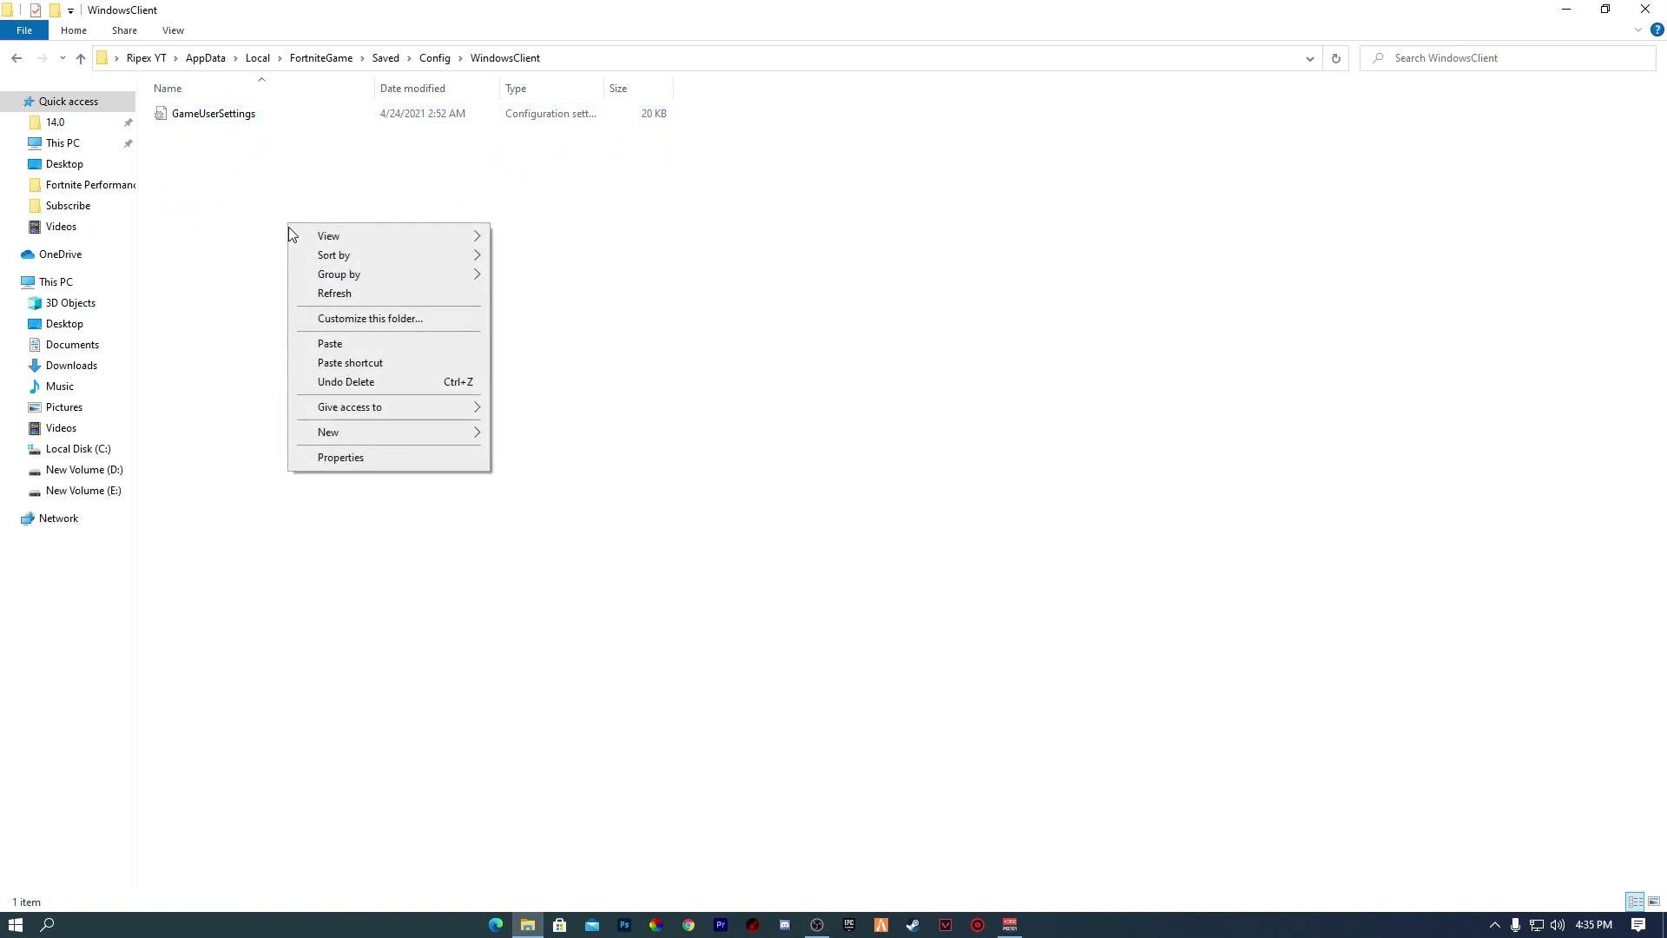
click(339, 343)
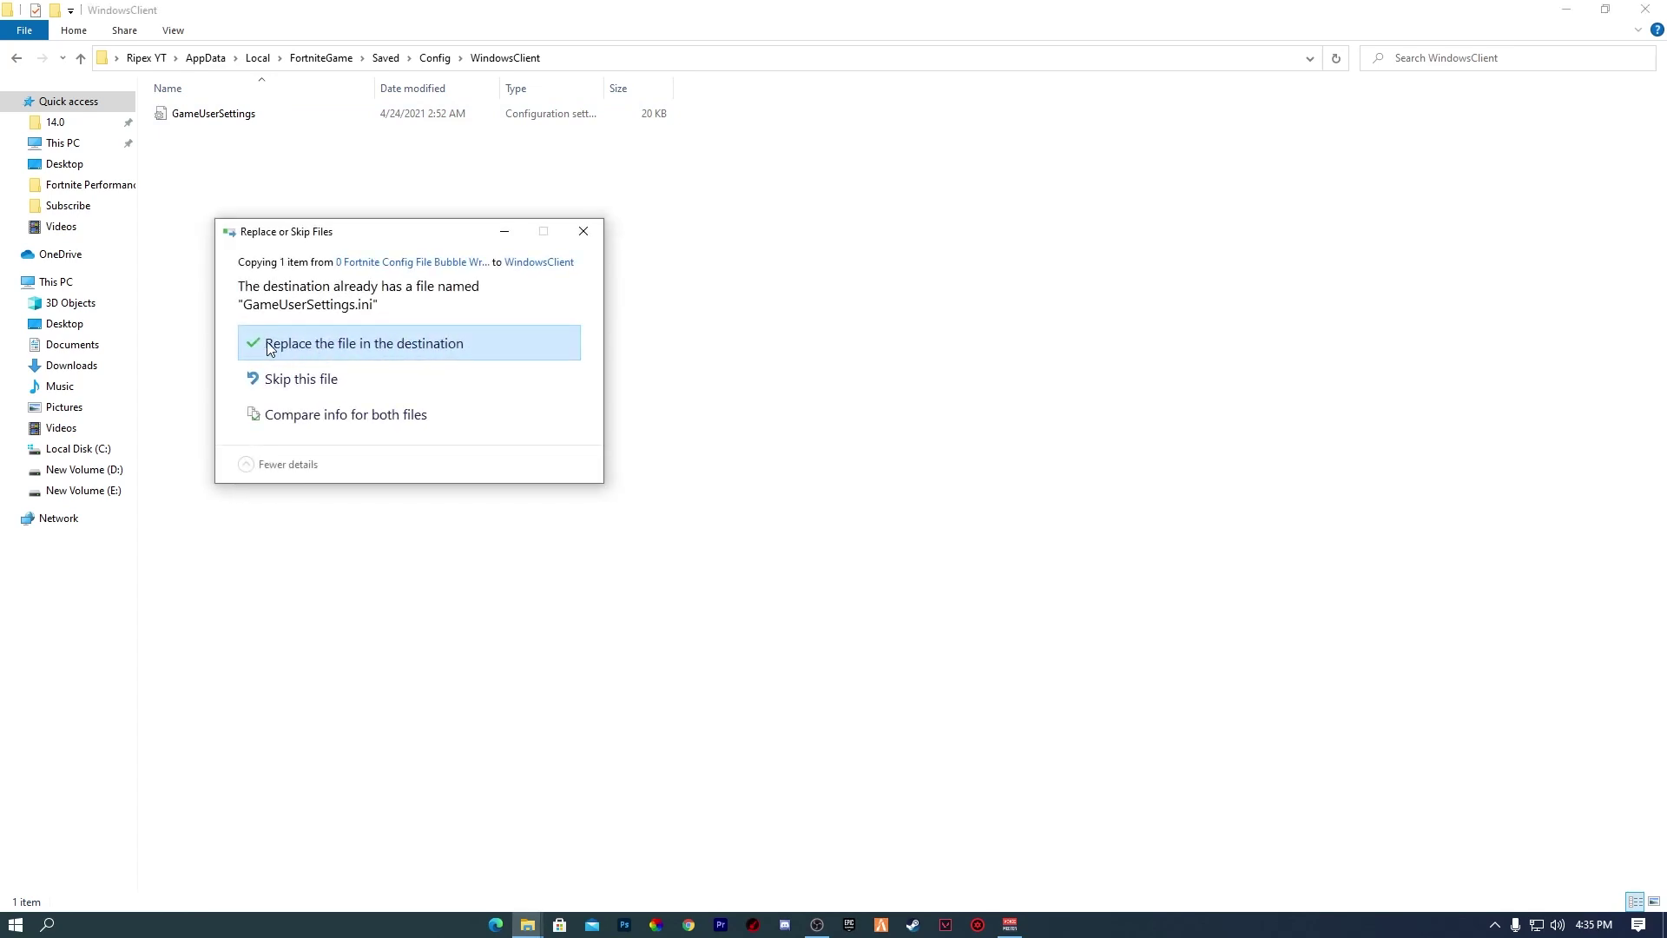
click(402, 346)
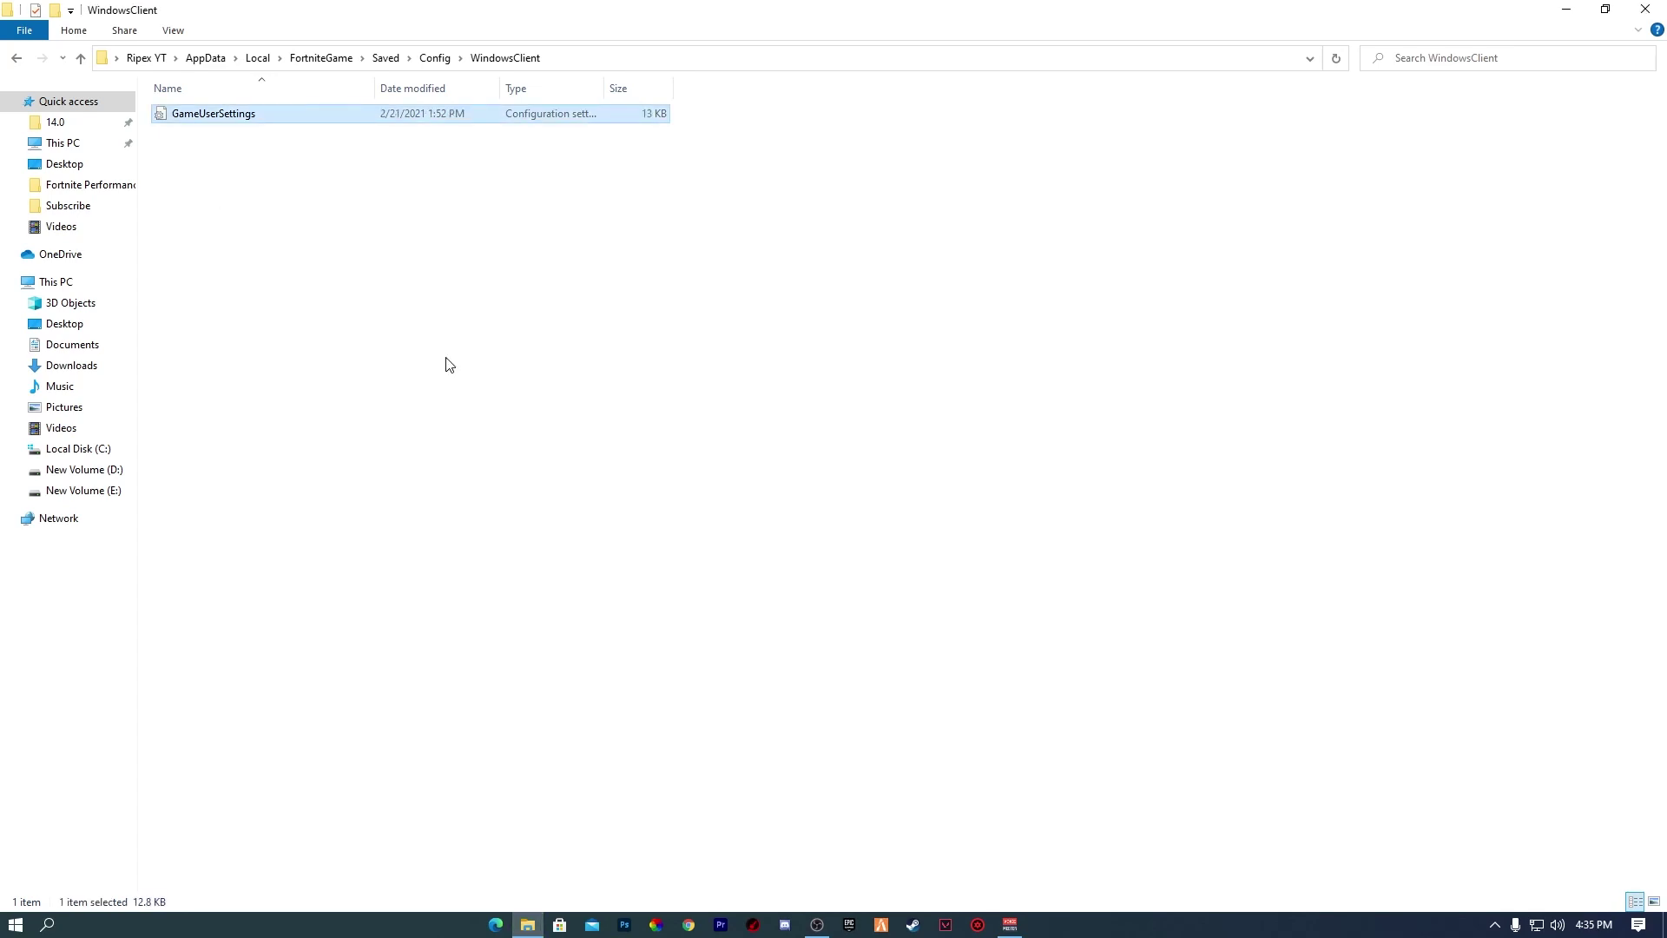
click(1640, 7)
Step: Reopen the optimization pack and launch the Background Apps (Turn off) shortcut from the 1 Settings Tweaks folder
double_click(427, 207)
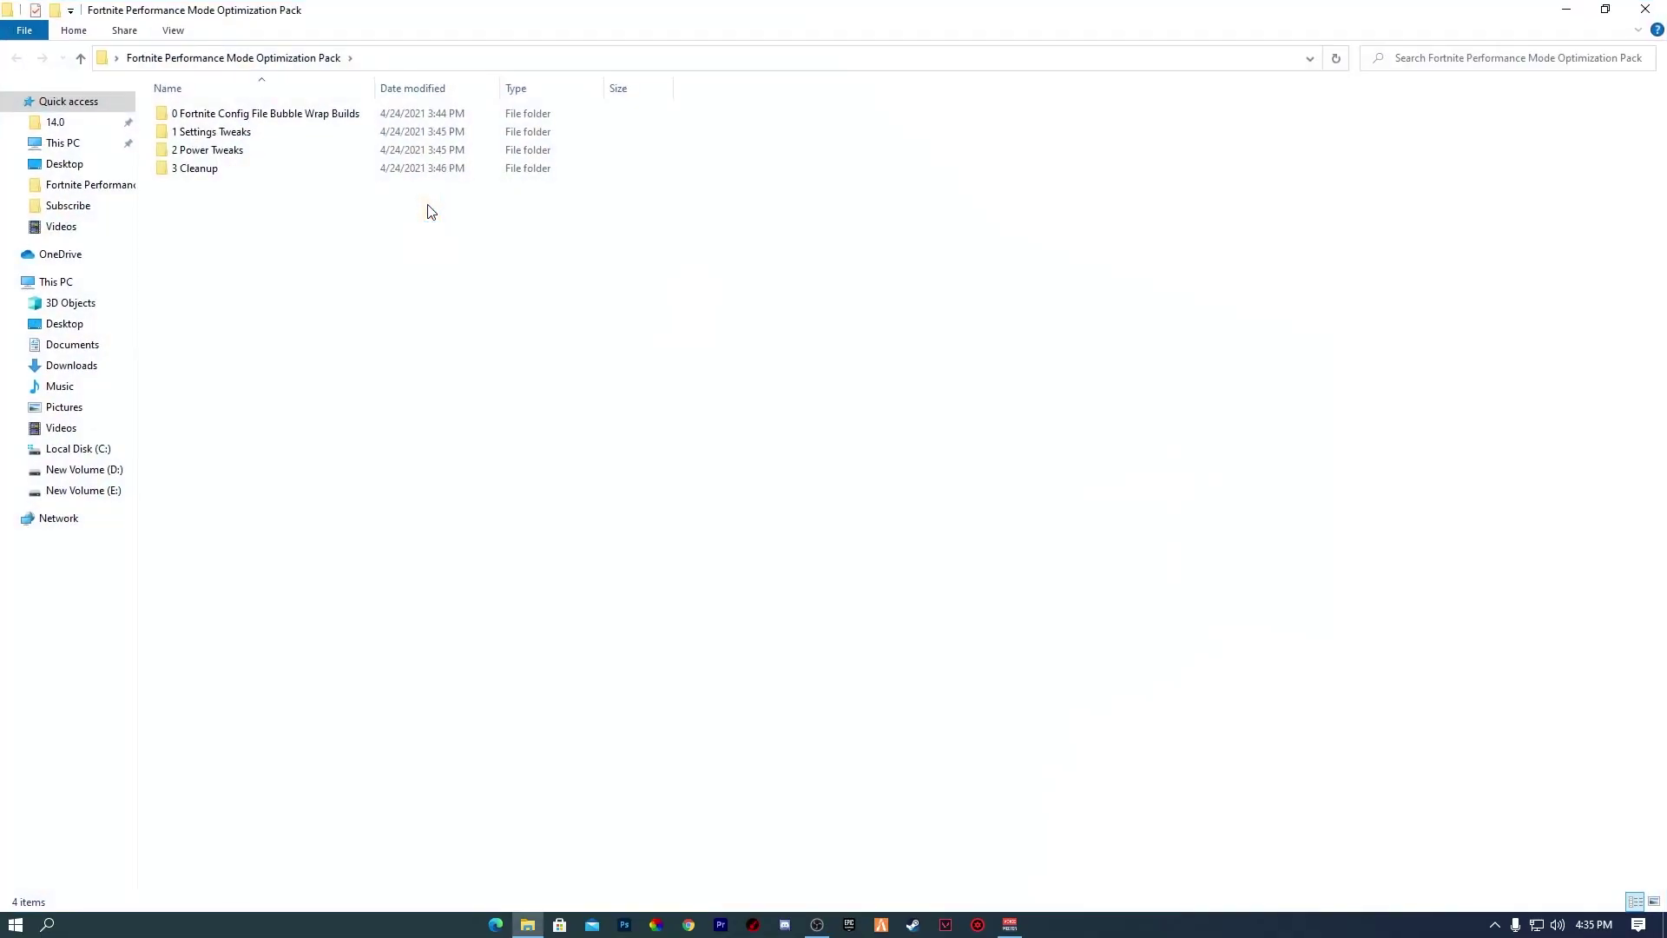
double_click(244, 135)
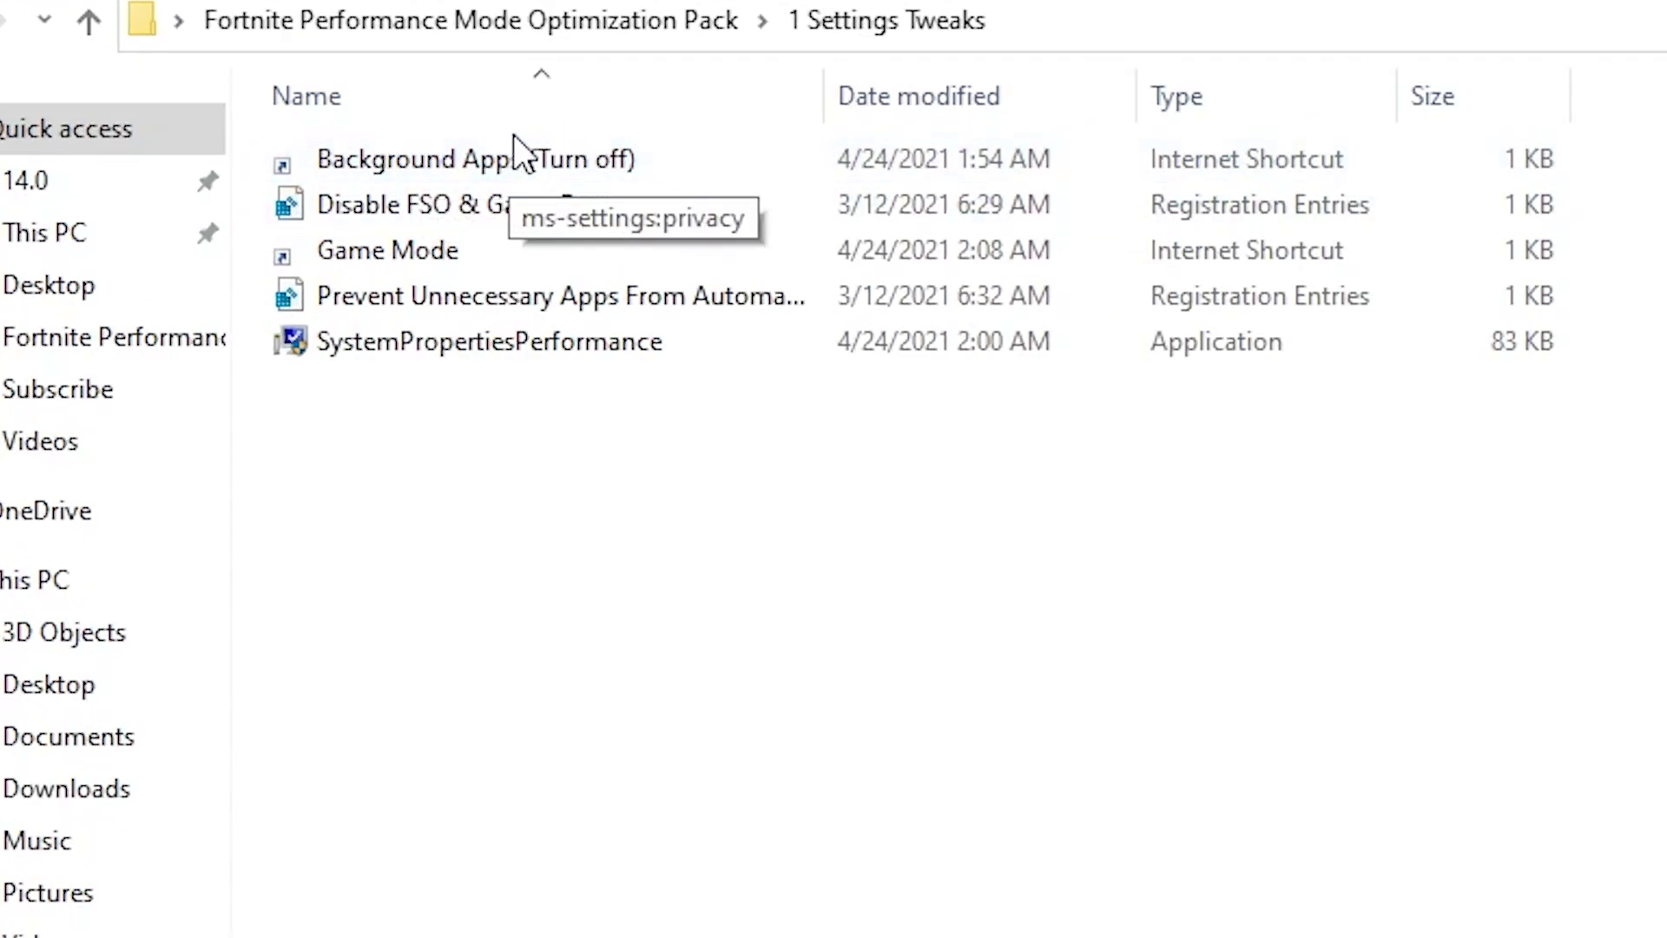
double_click(343, 154)
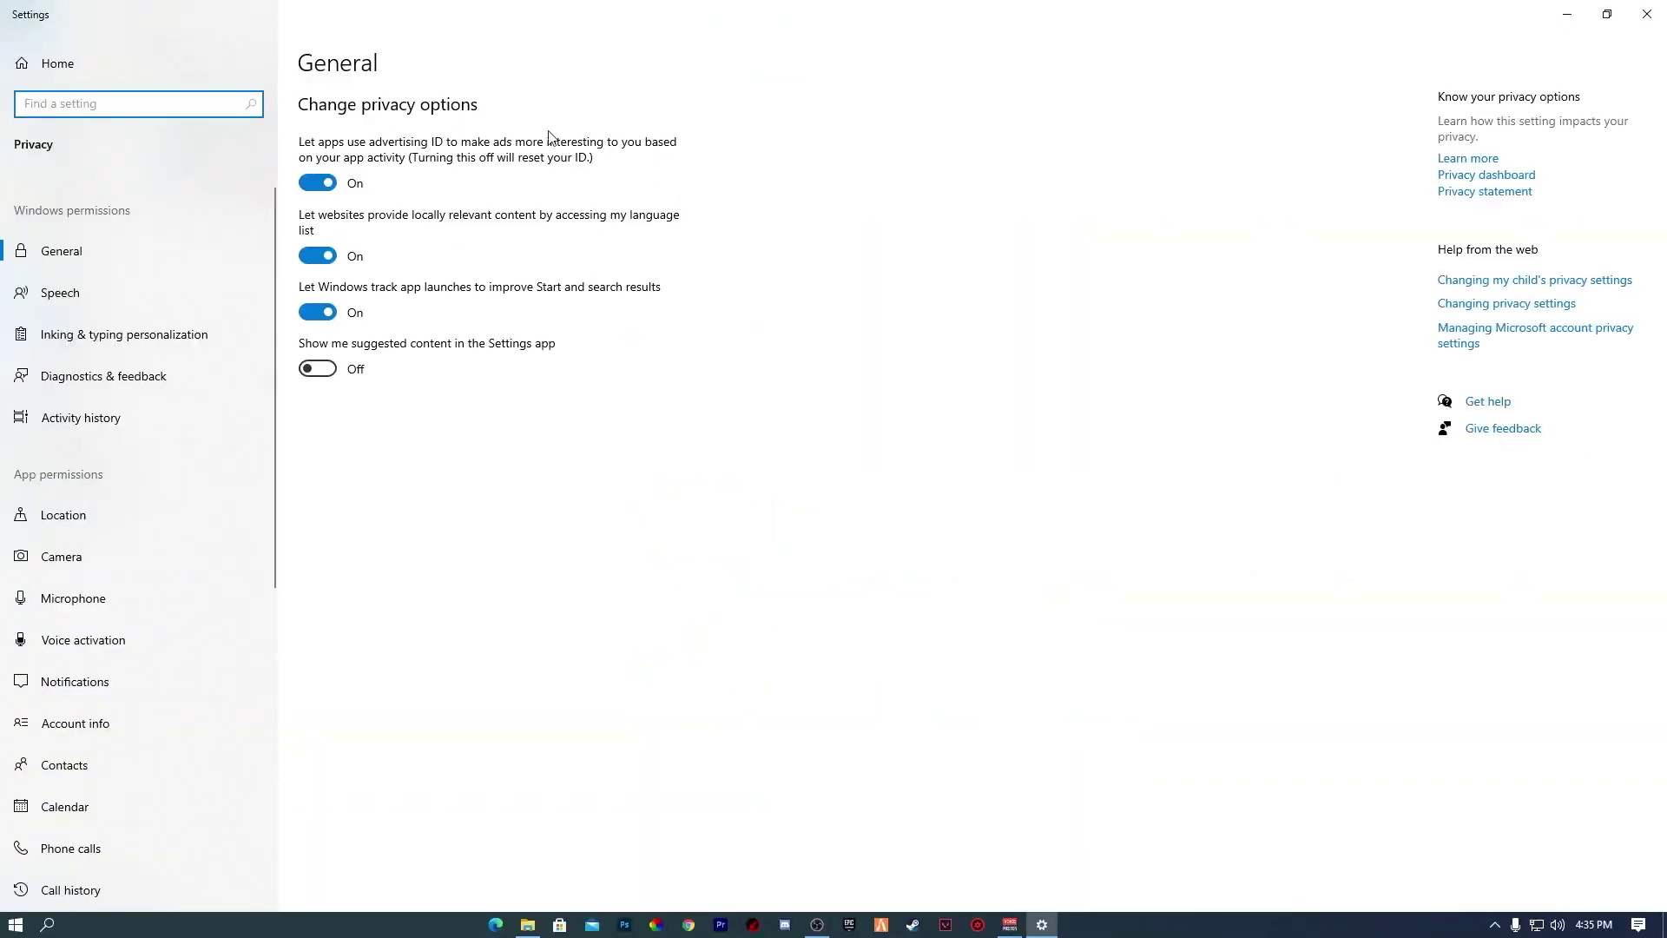
Step: Set Let apps run in the background to Off in the Background apps privacy settings and close Settings
scroll(194, 399, down, 6)
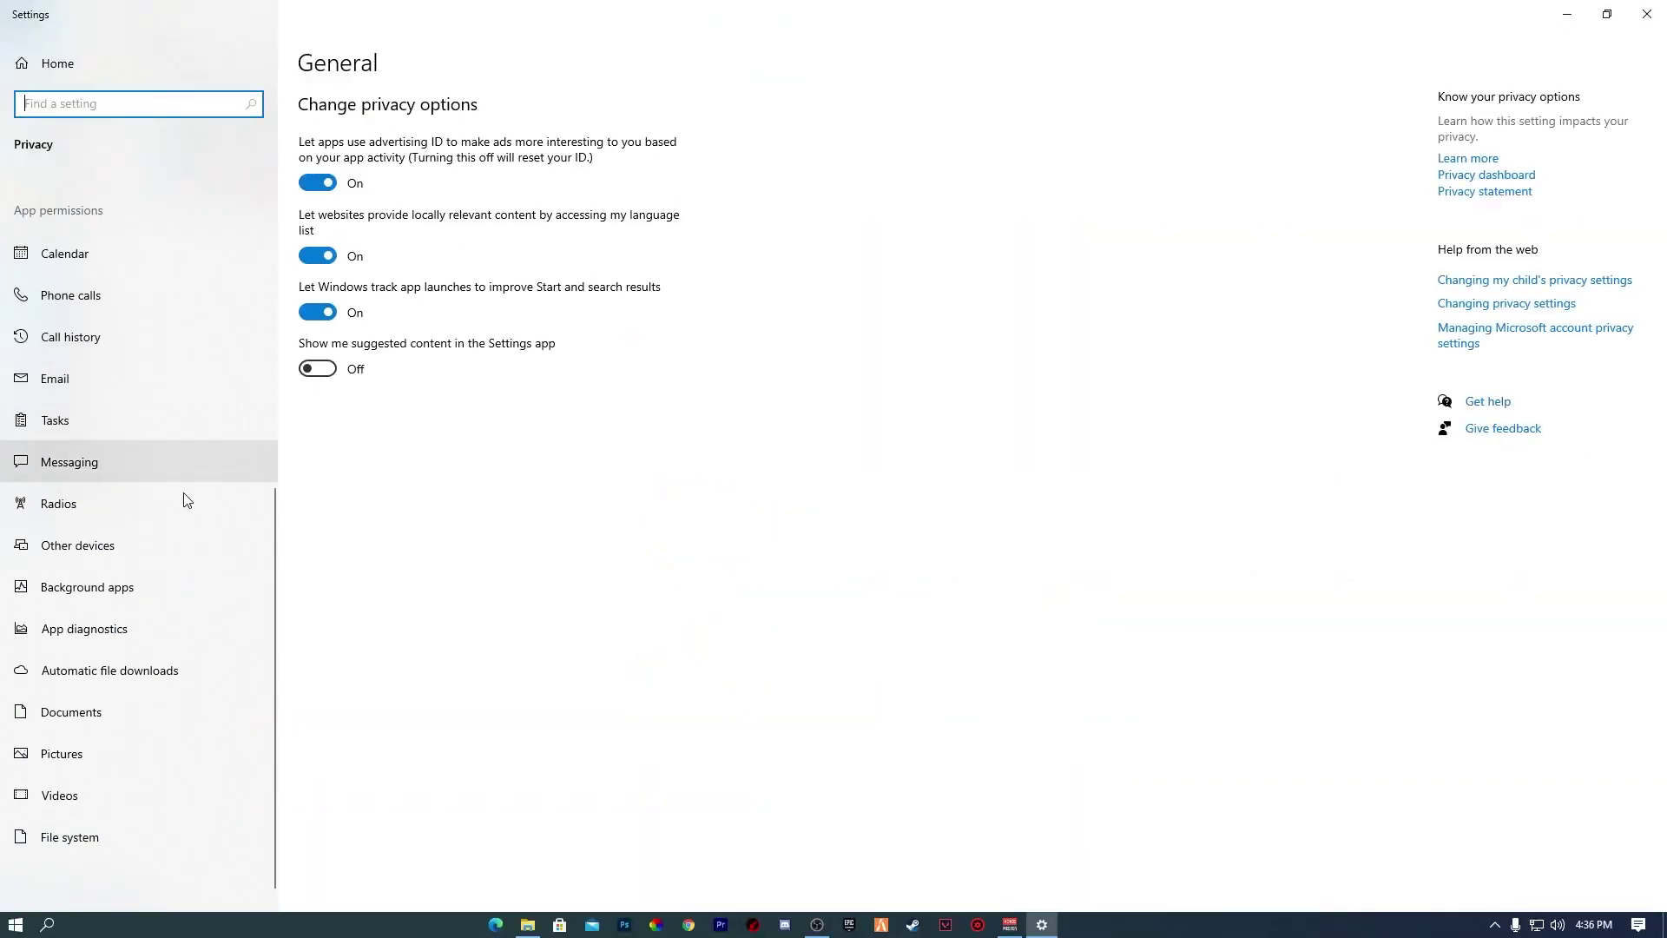
click(84, 588)
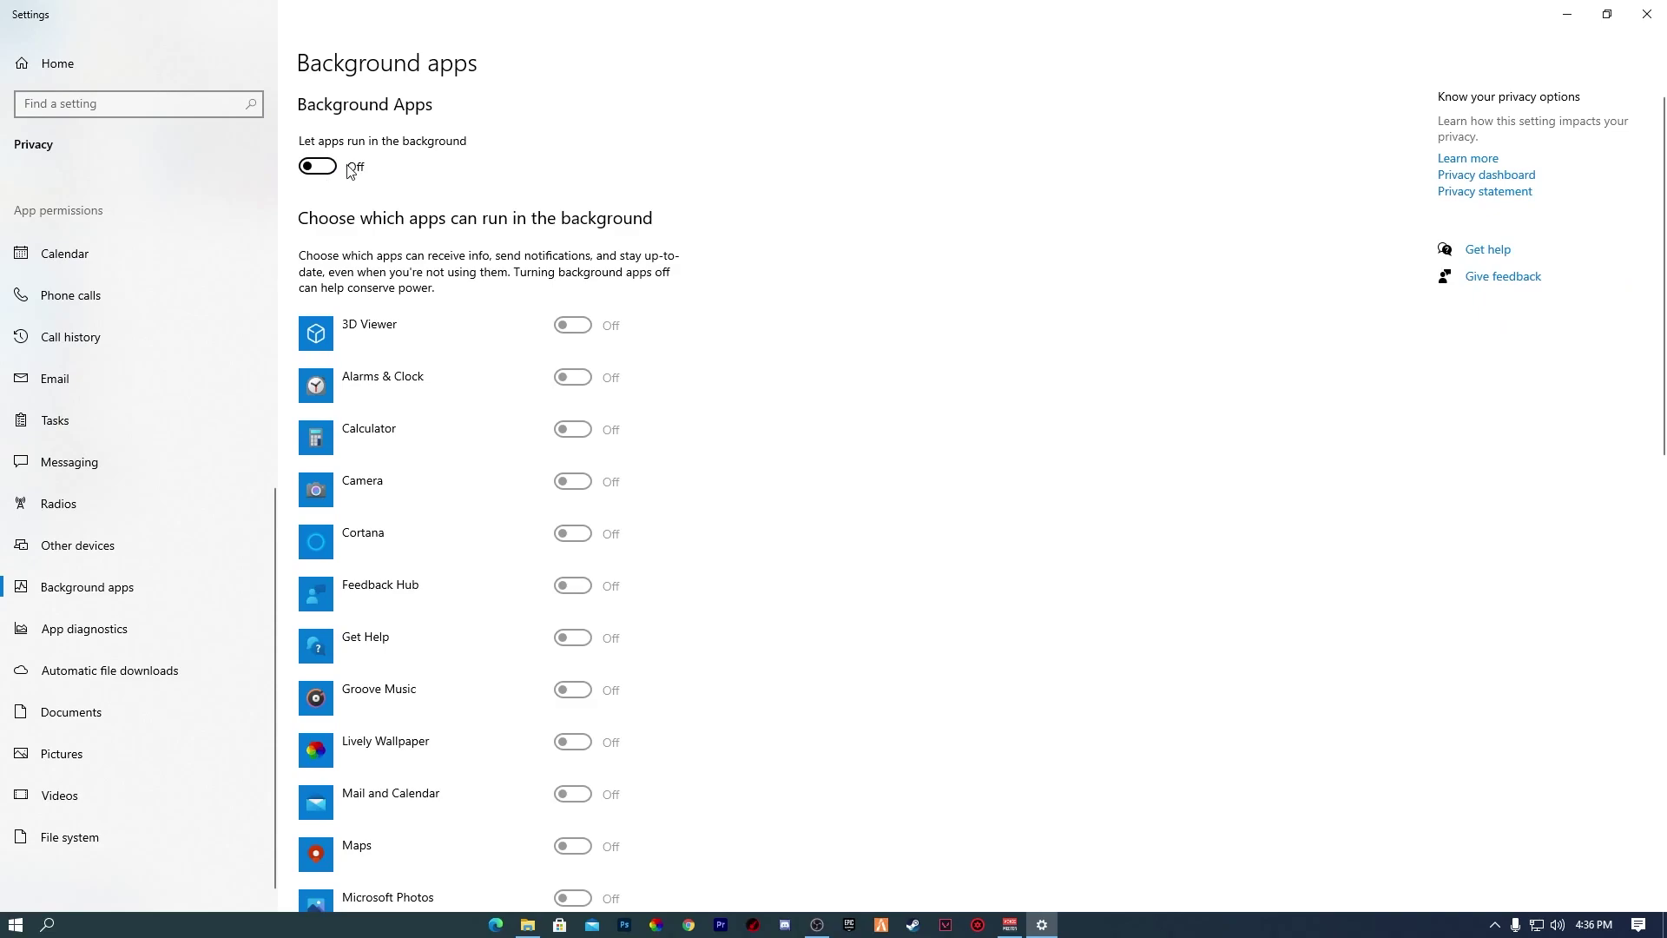
click(319, 167)
click(320, 167)
scroll(556, 818, down, 8)
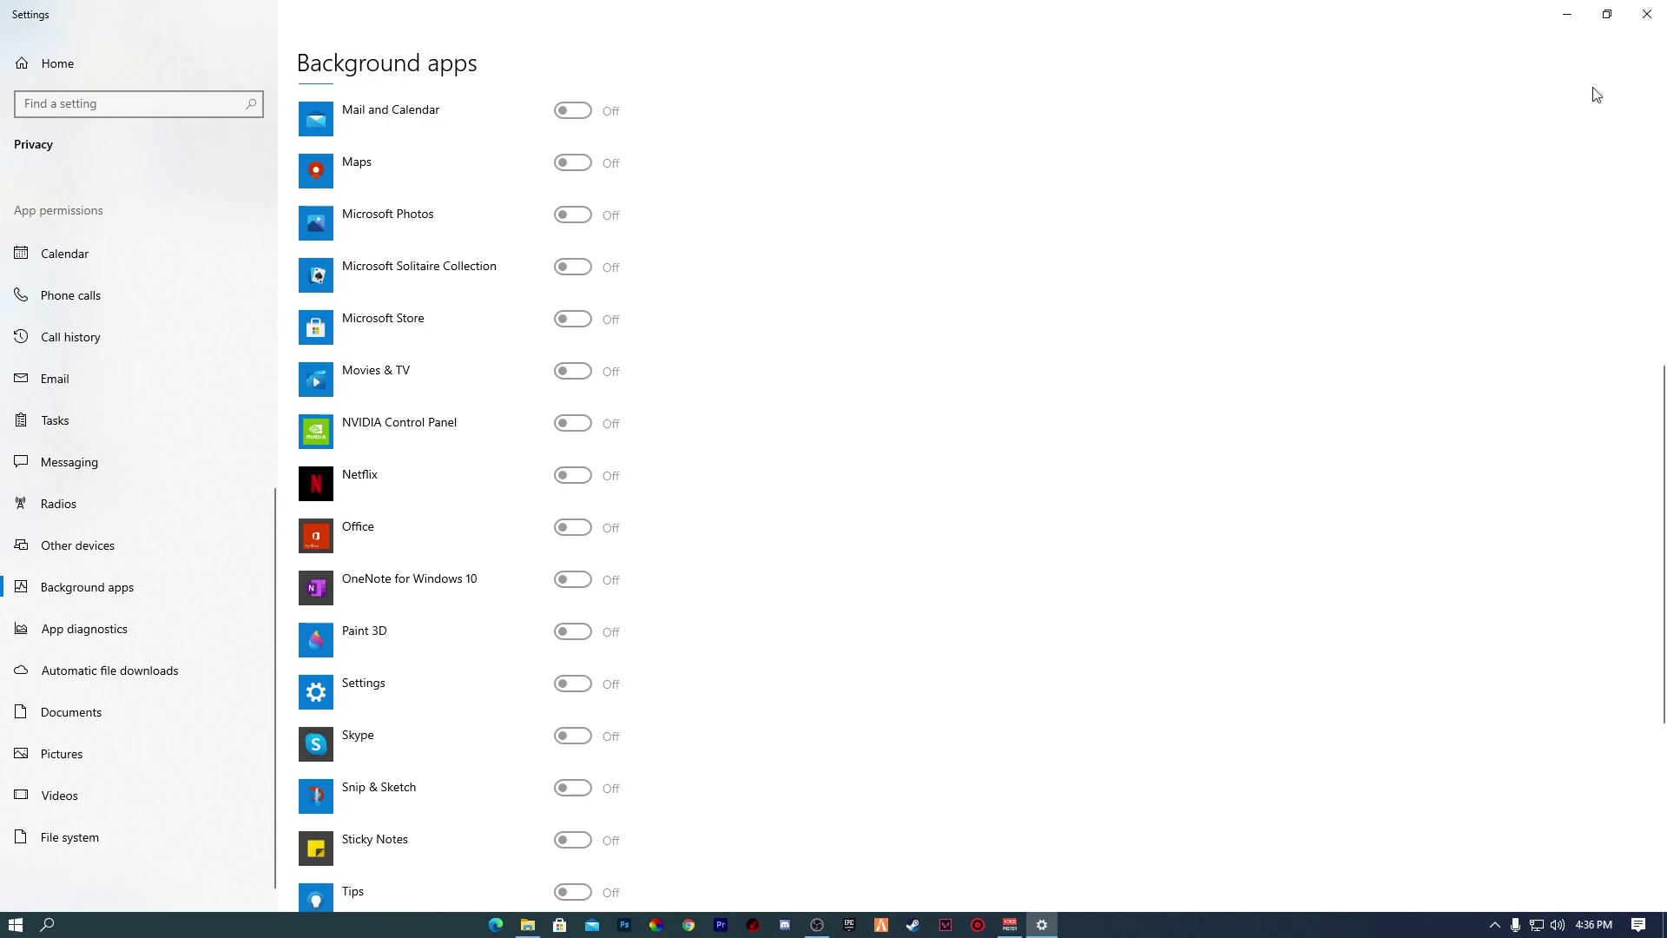
click(1647, 9)
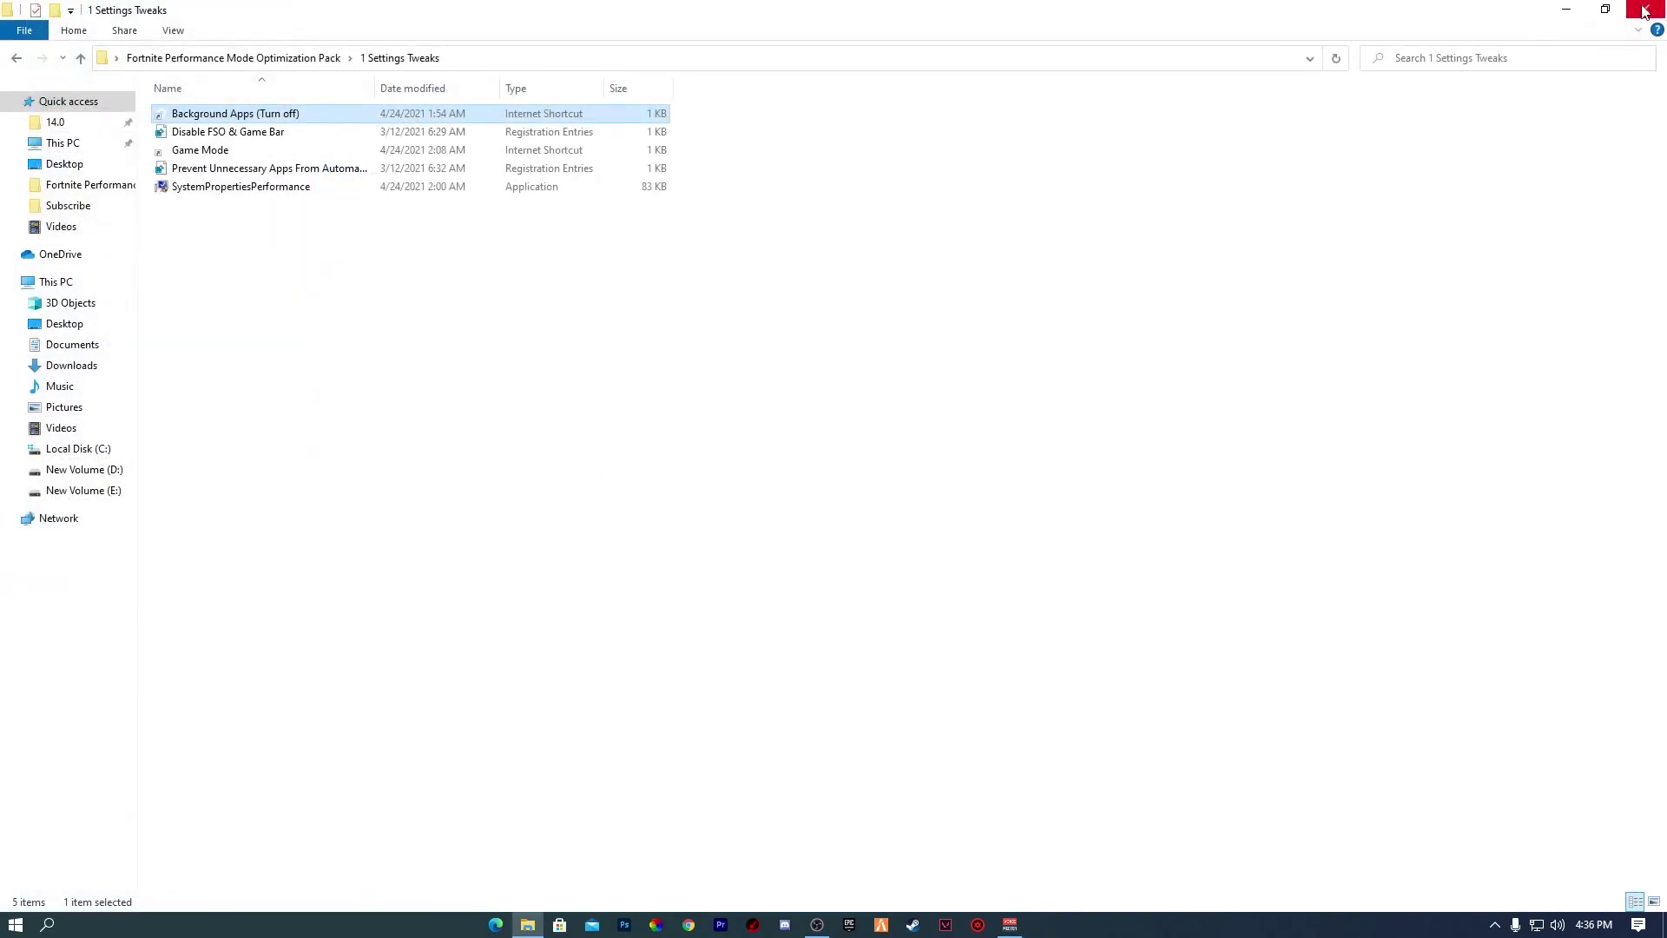
Step: Merge the Disable FSO & Game Bar registry file into the Windows registry and accept the prompts
right_click(236, 136)
click(321, 145)
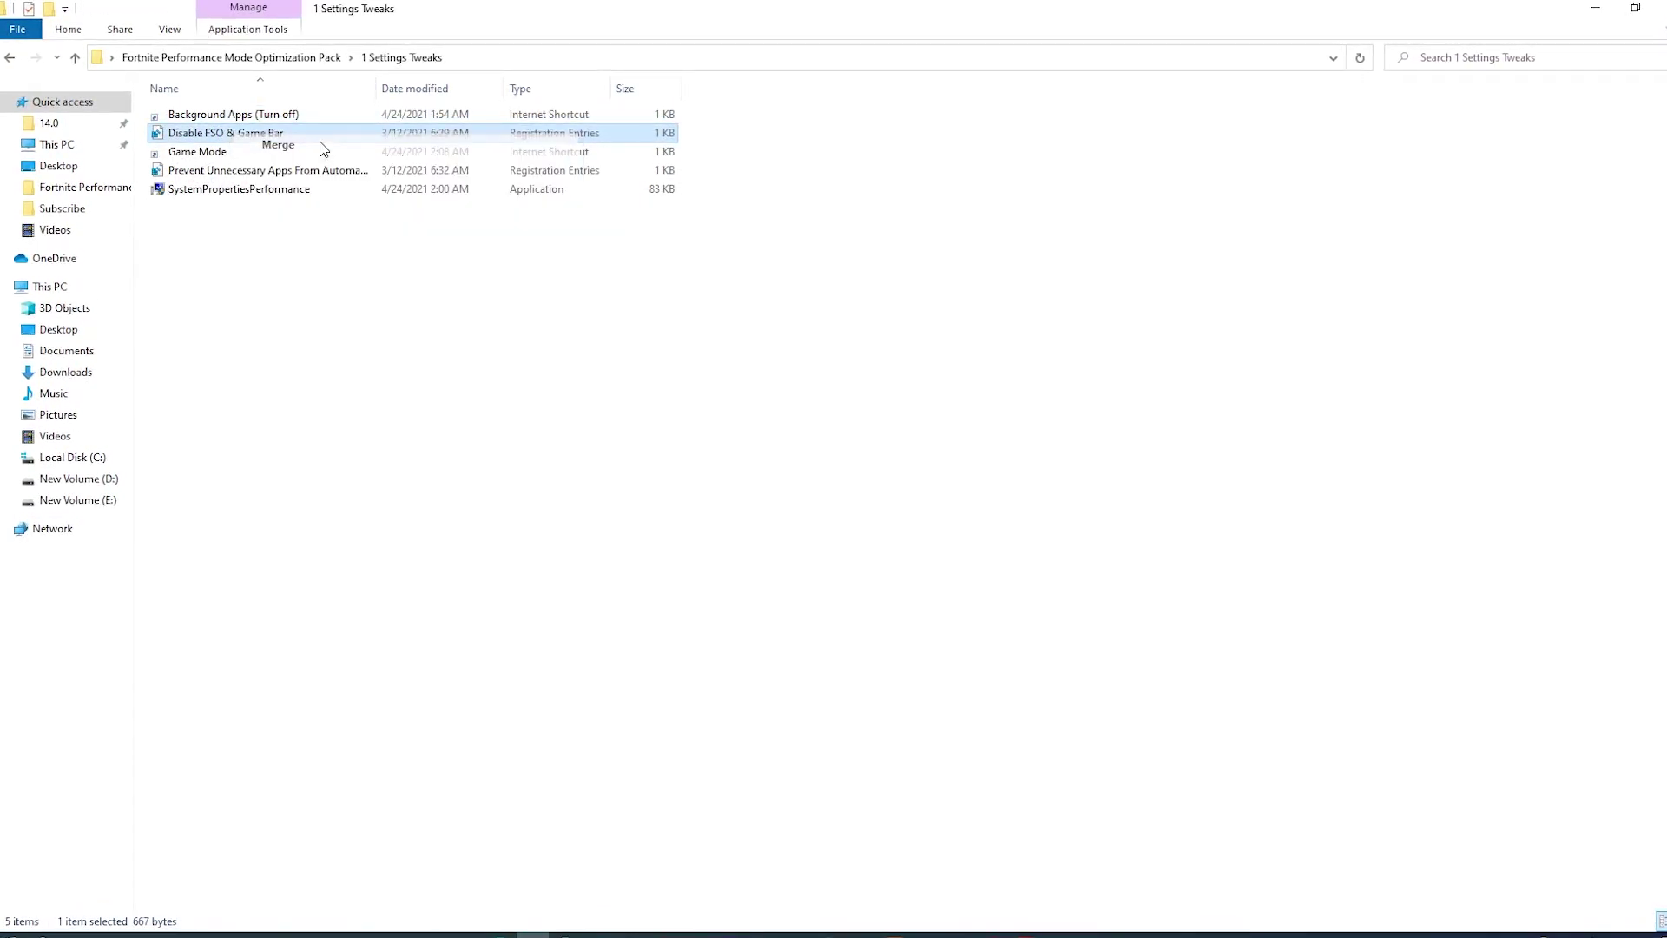
click(757, 616)
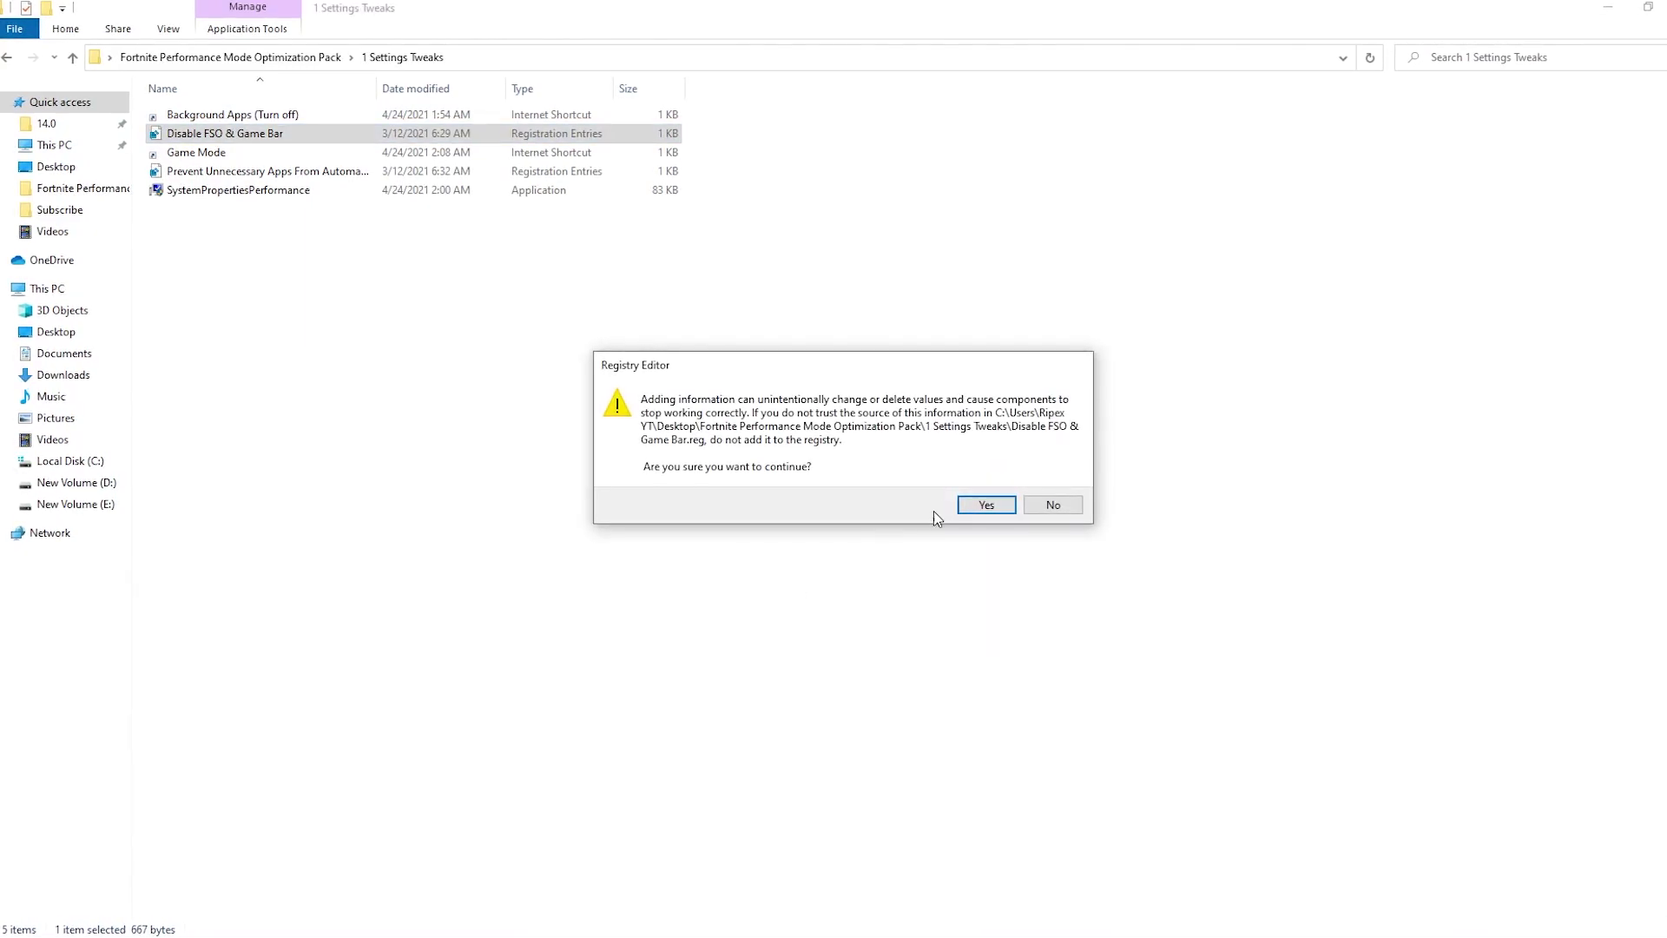
click(1003, 510)
click(1055, 486)
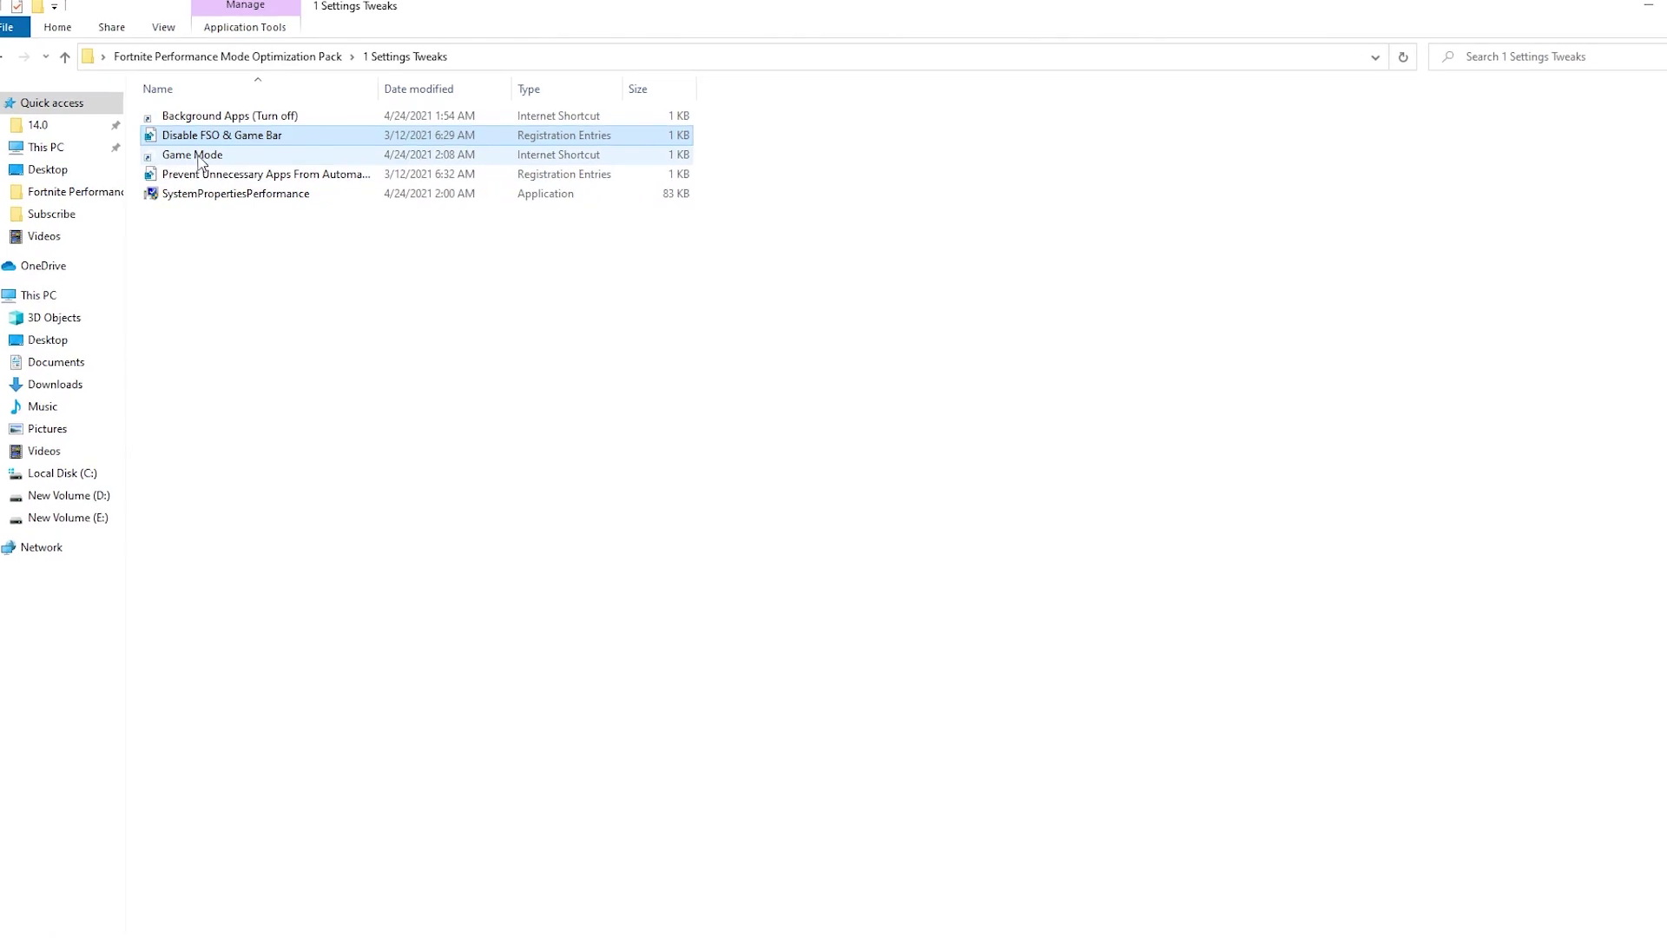
Step: Open the Windows Game Mode settings from the Game Mode shortcut in the 1 Settings Tweaks folder
double_click(204, 158)
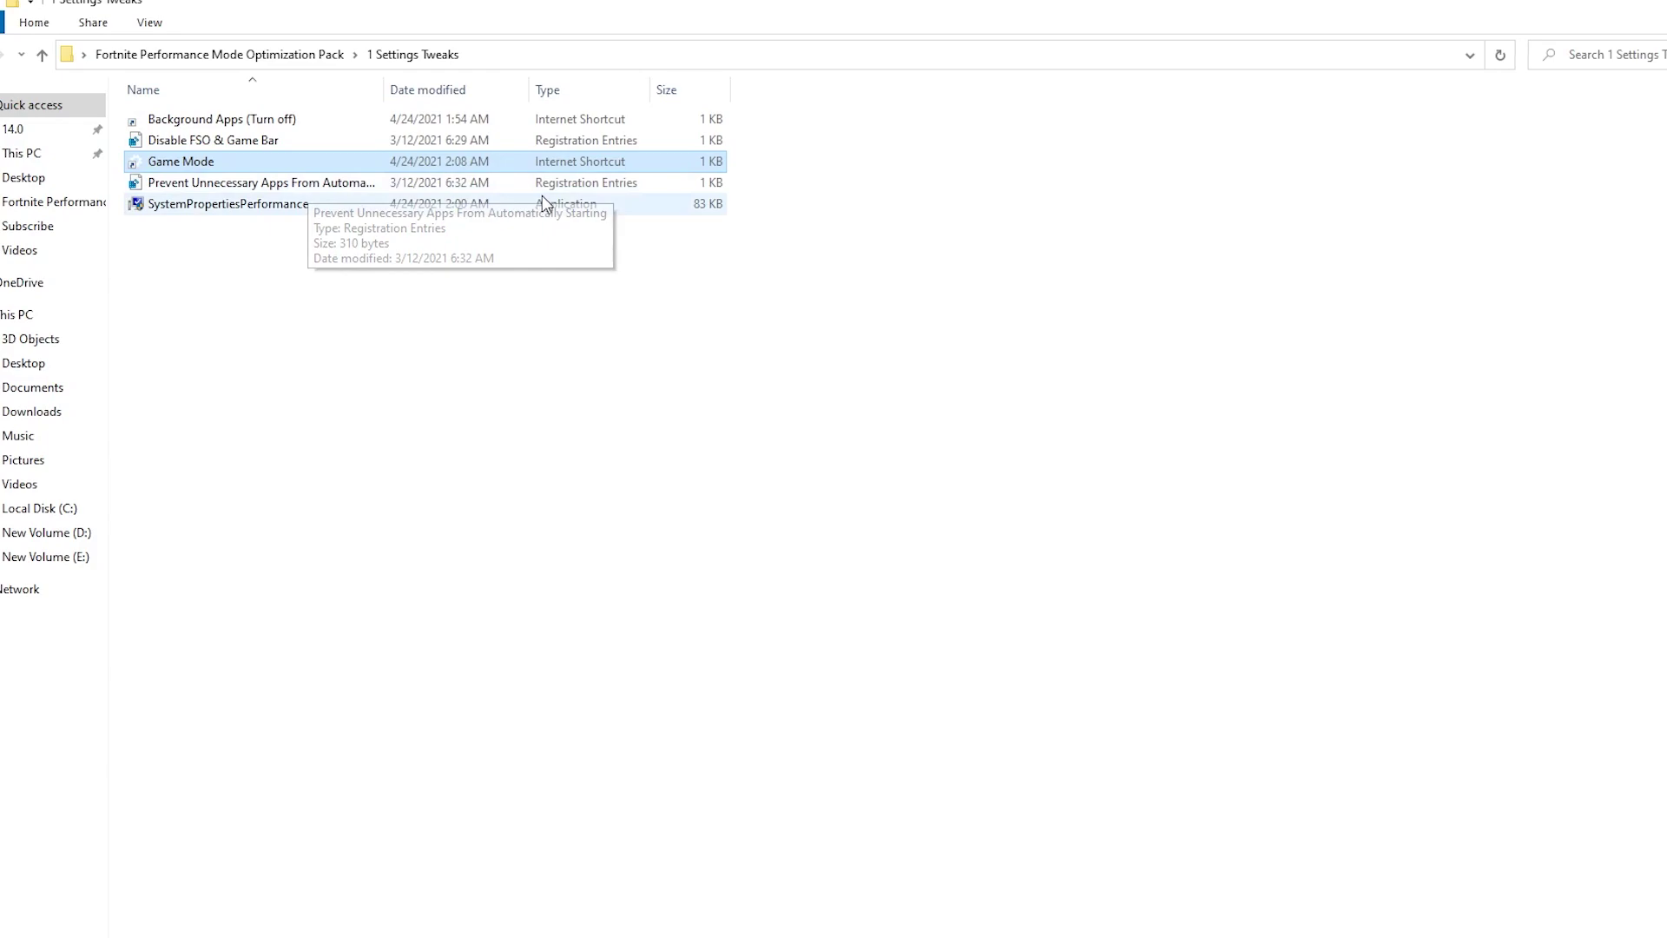
Step: Merge the Prevent Unnecessary Apps From Automatically Starting registry file into the Windows registry and accept the prompts
right_click(185, 184)
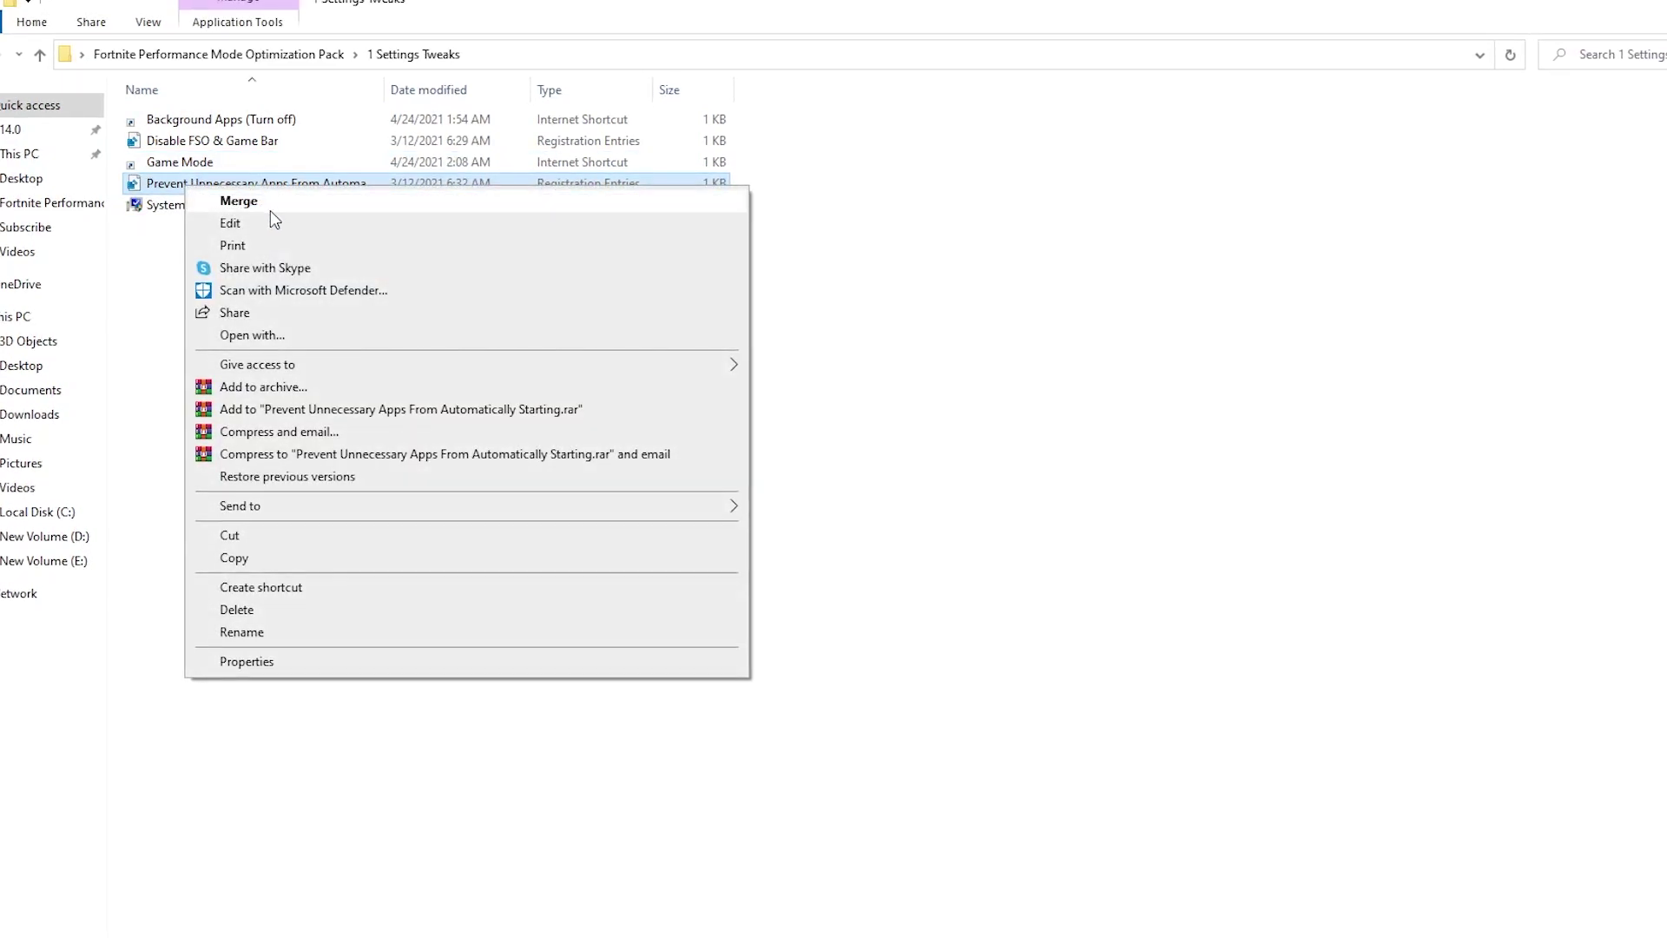
click(269, 208)
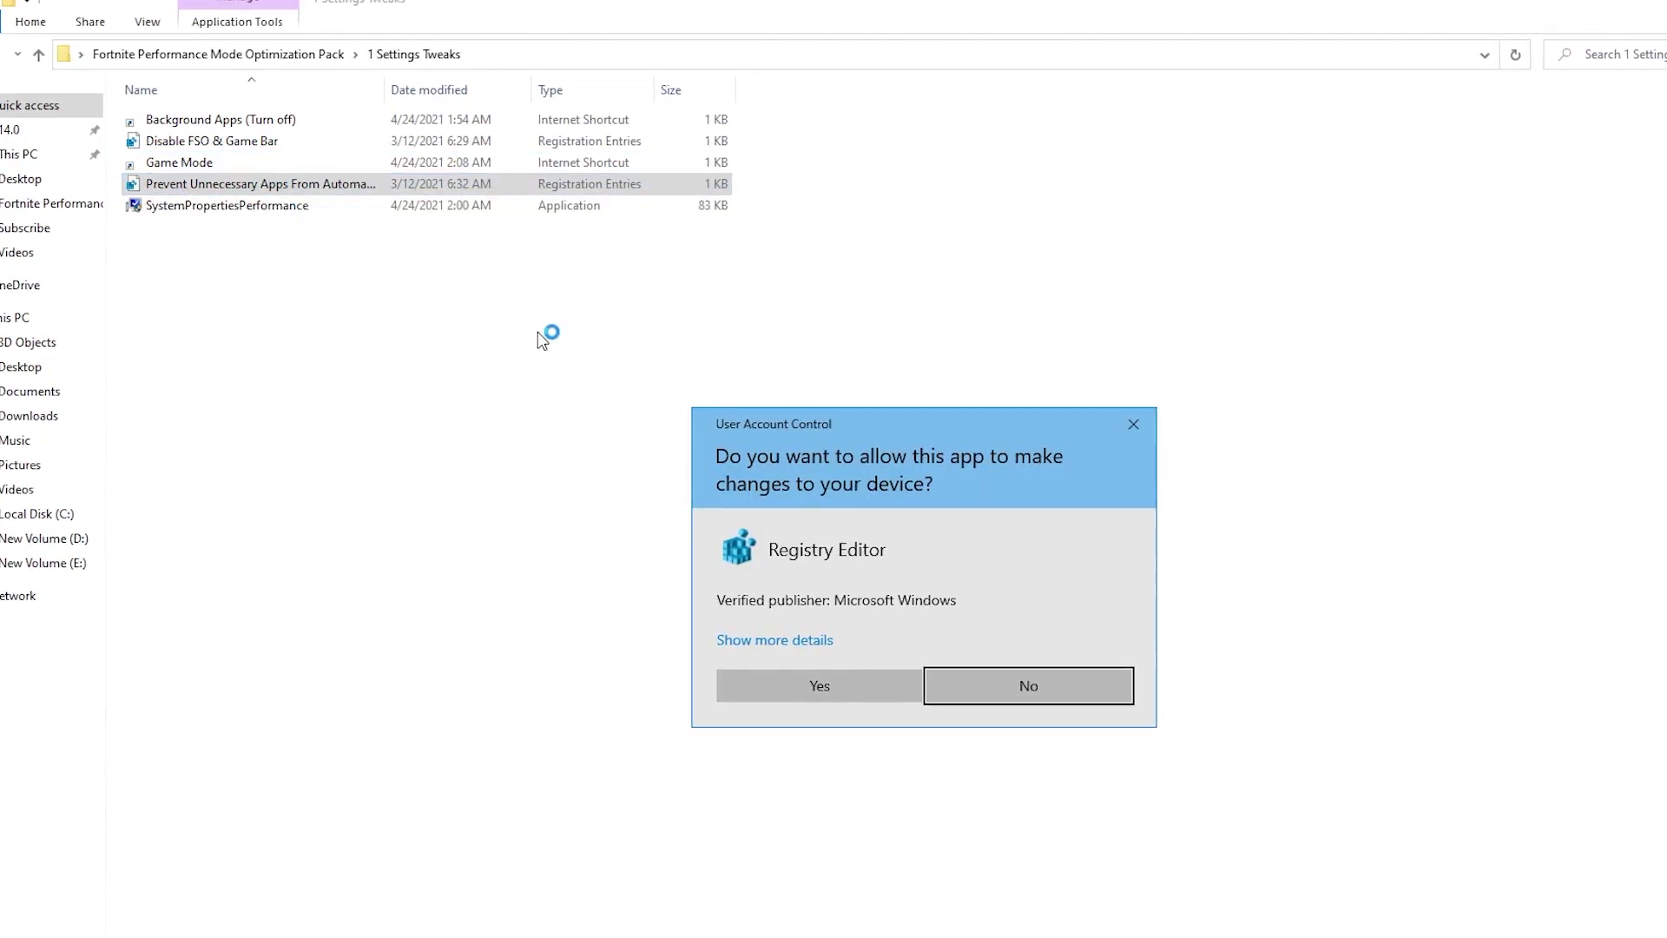
click(839, 690)
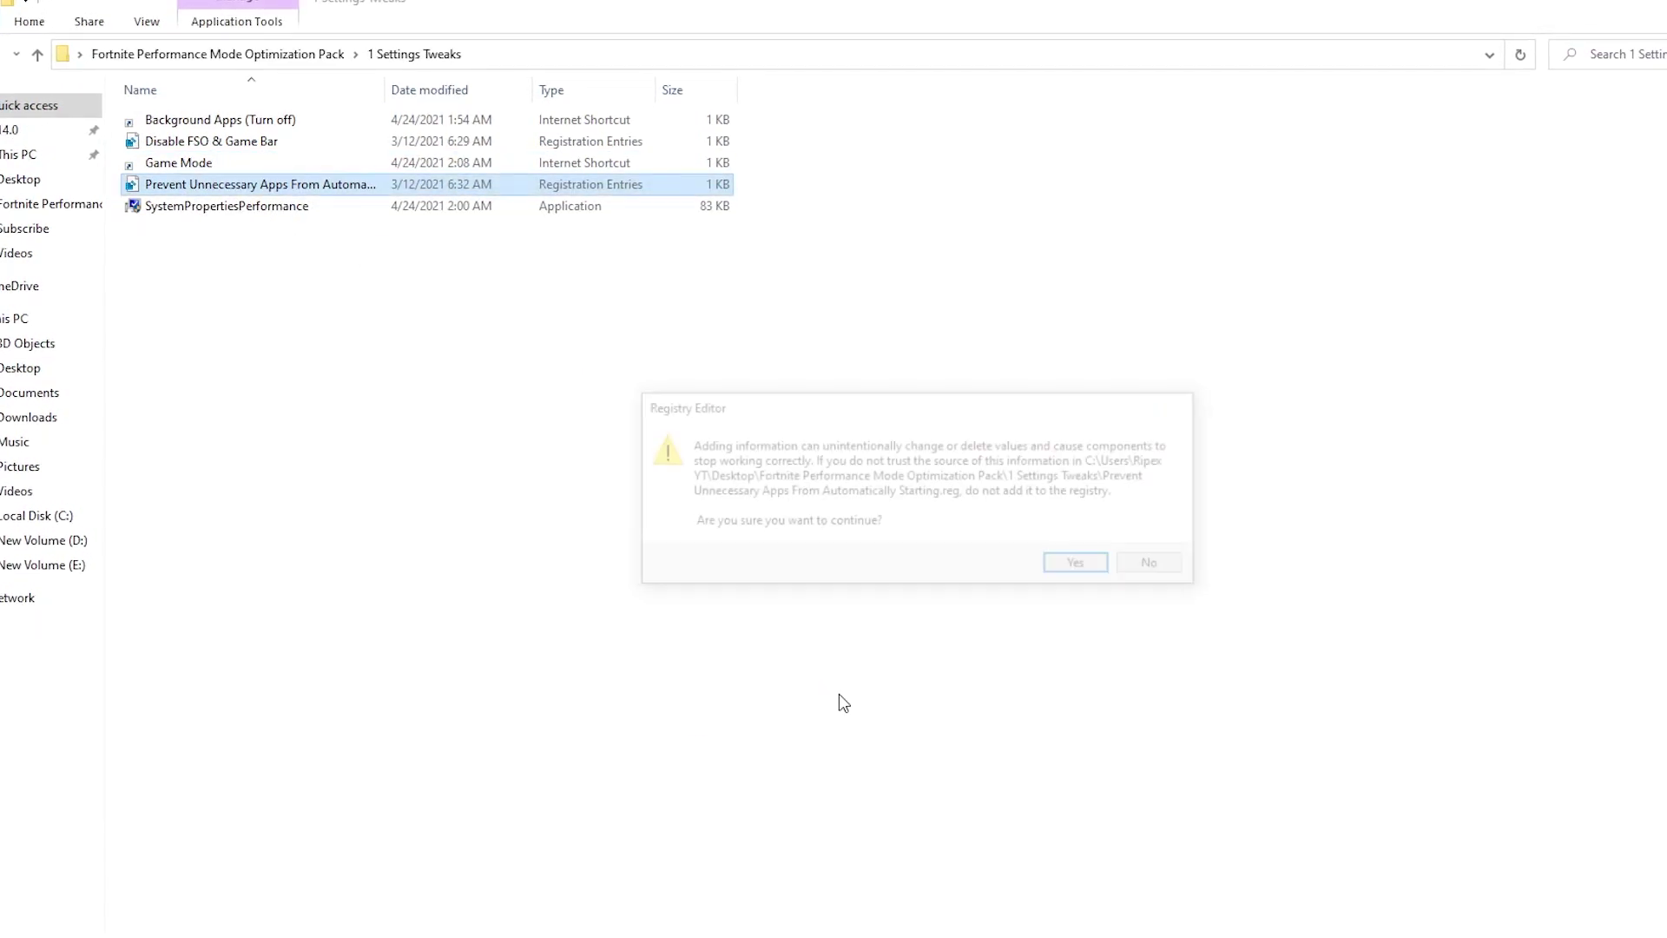
click(1076, 565)
click(1186, 550)
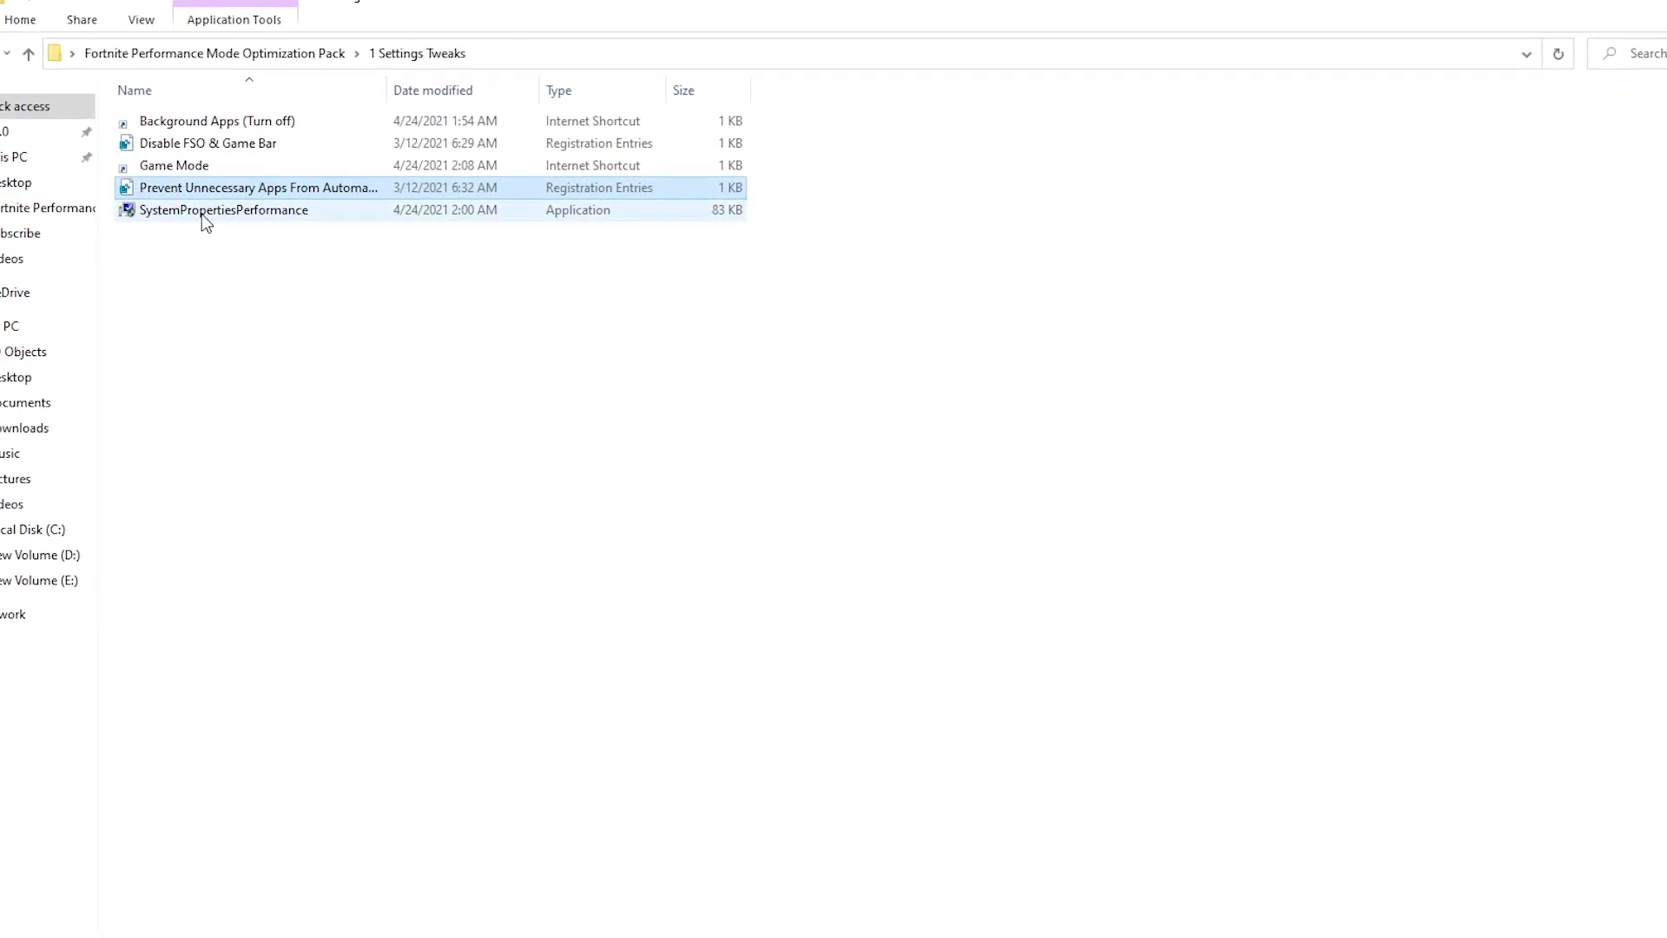
Step: Launch SystemPropertiesPerformance from the 1 Settings Tweaks folder and clear all visual effects using Adjust for best performance, ending on Custom
right_click(251, 213)
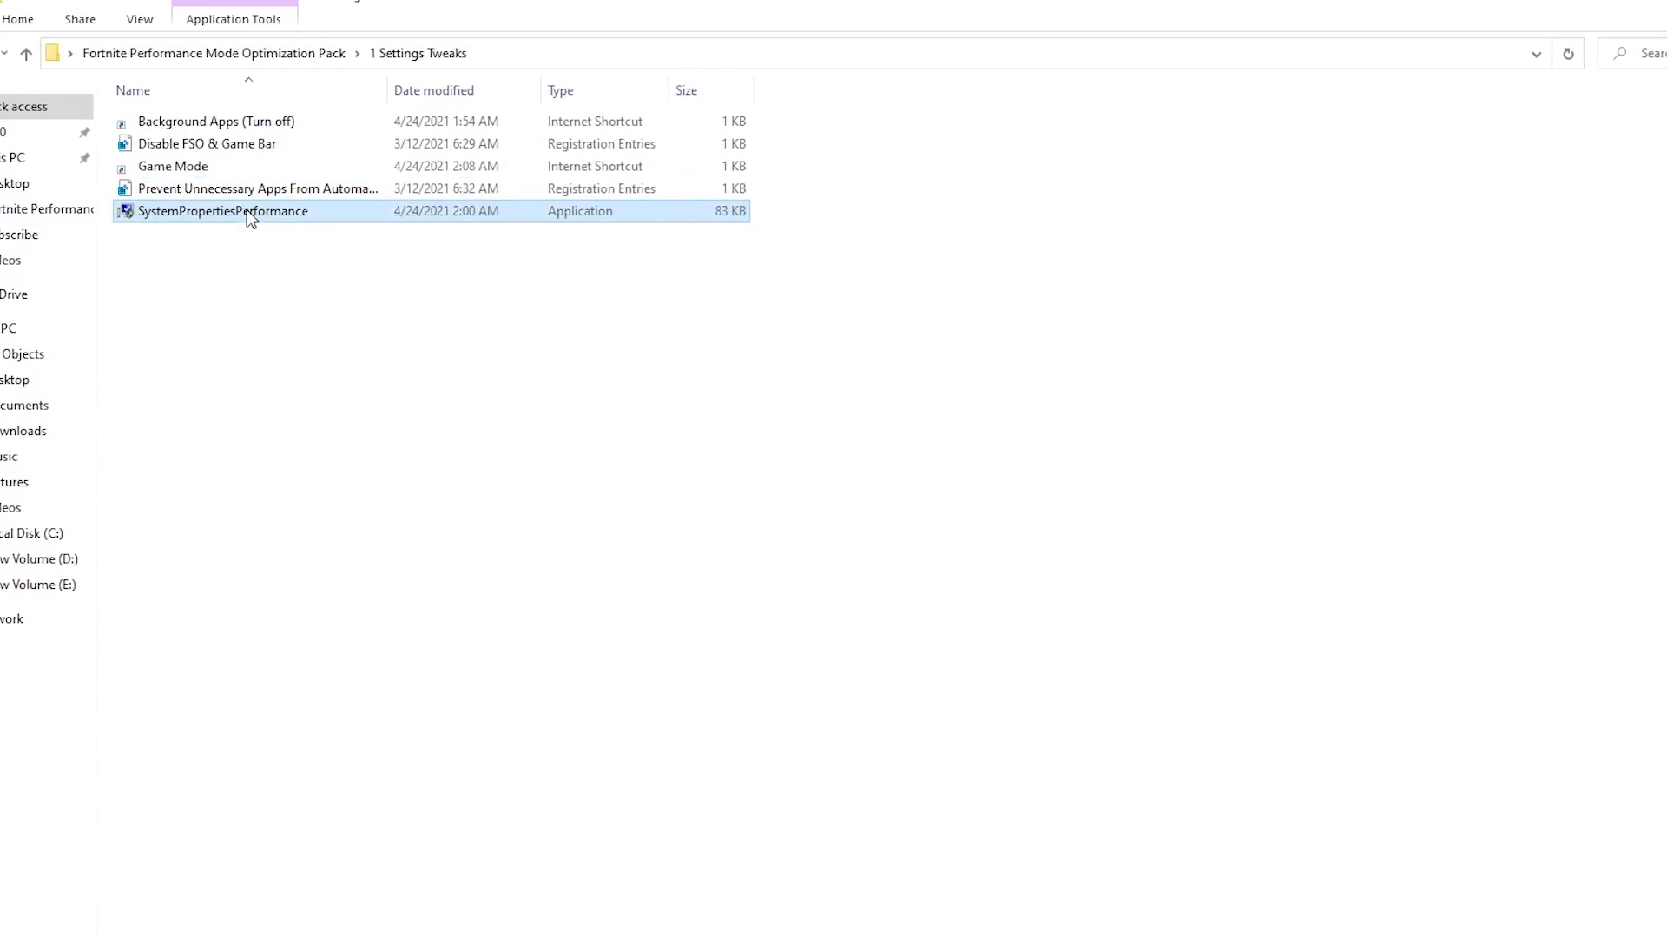
click(298, 228)
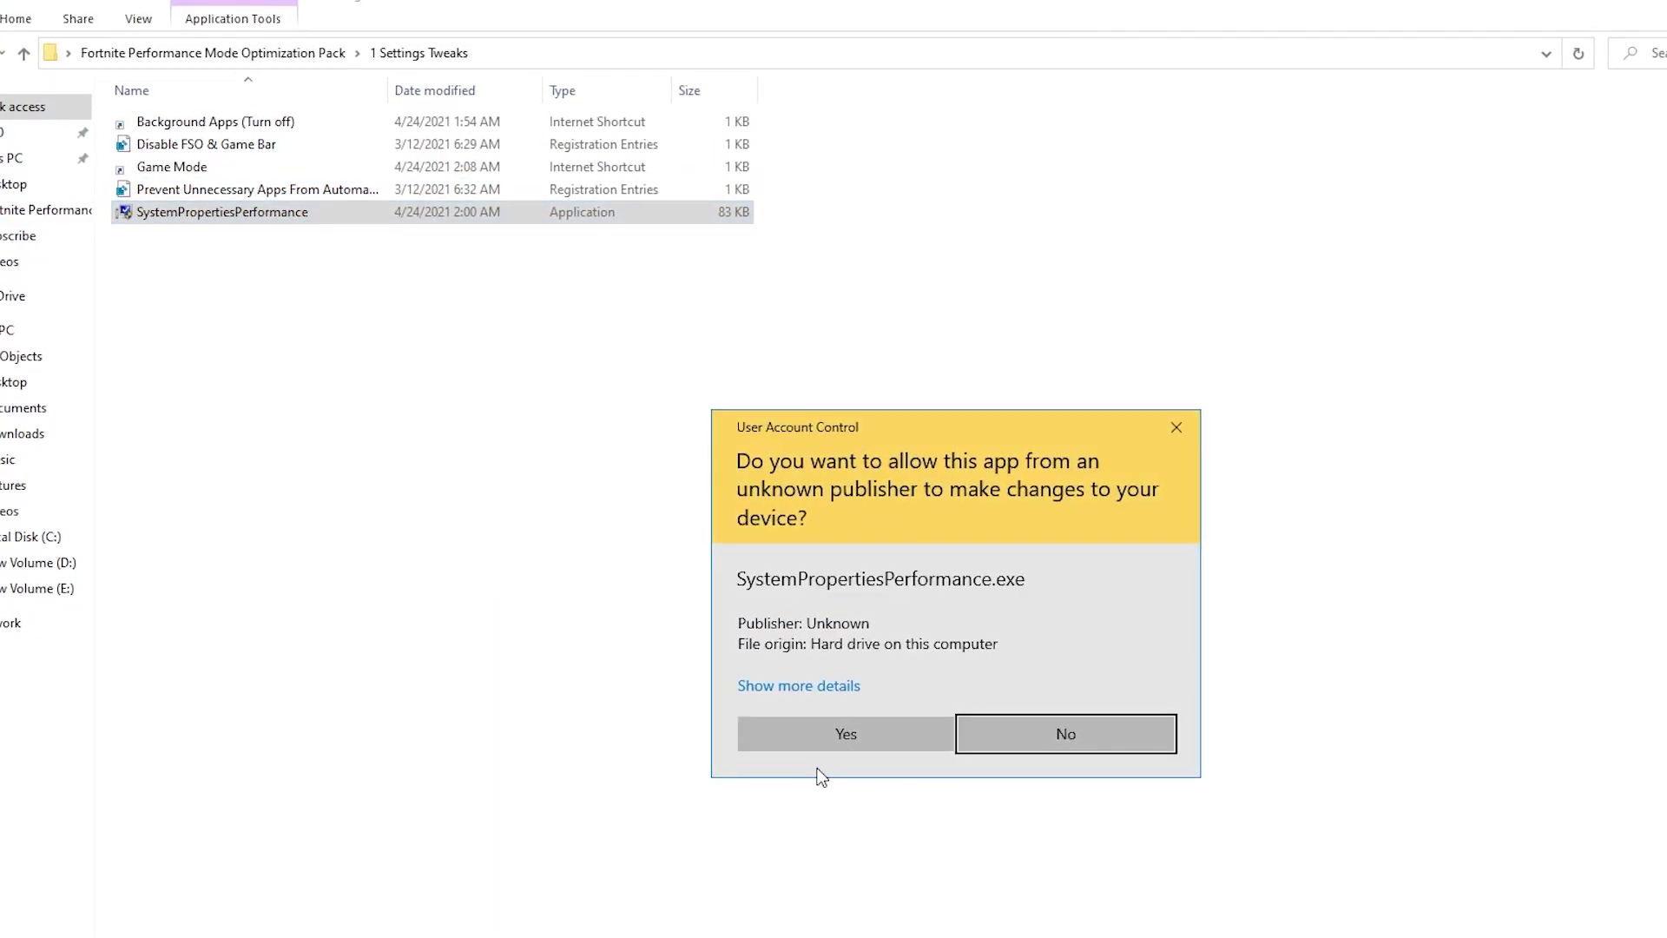
click(855, 740)
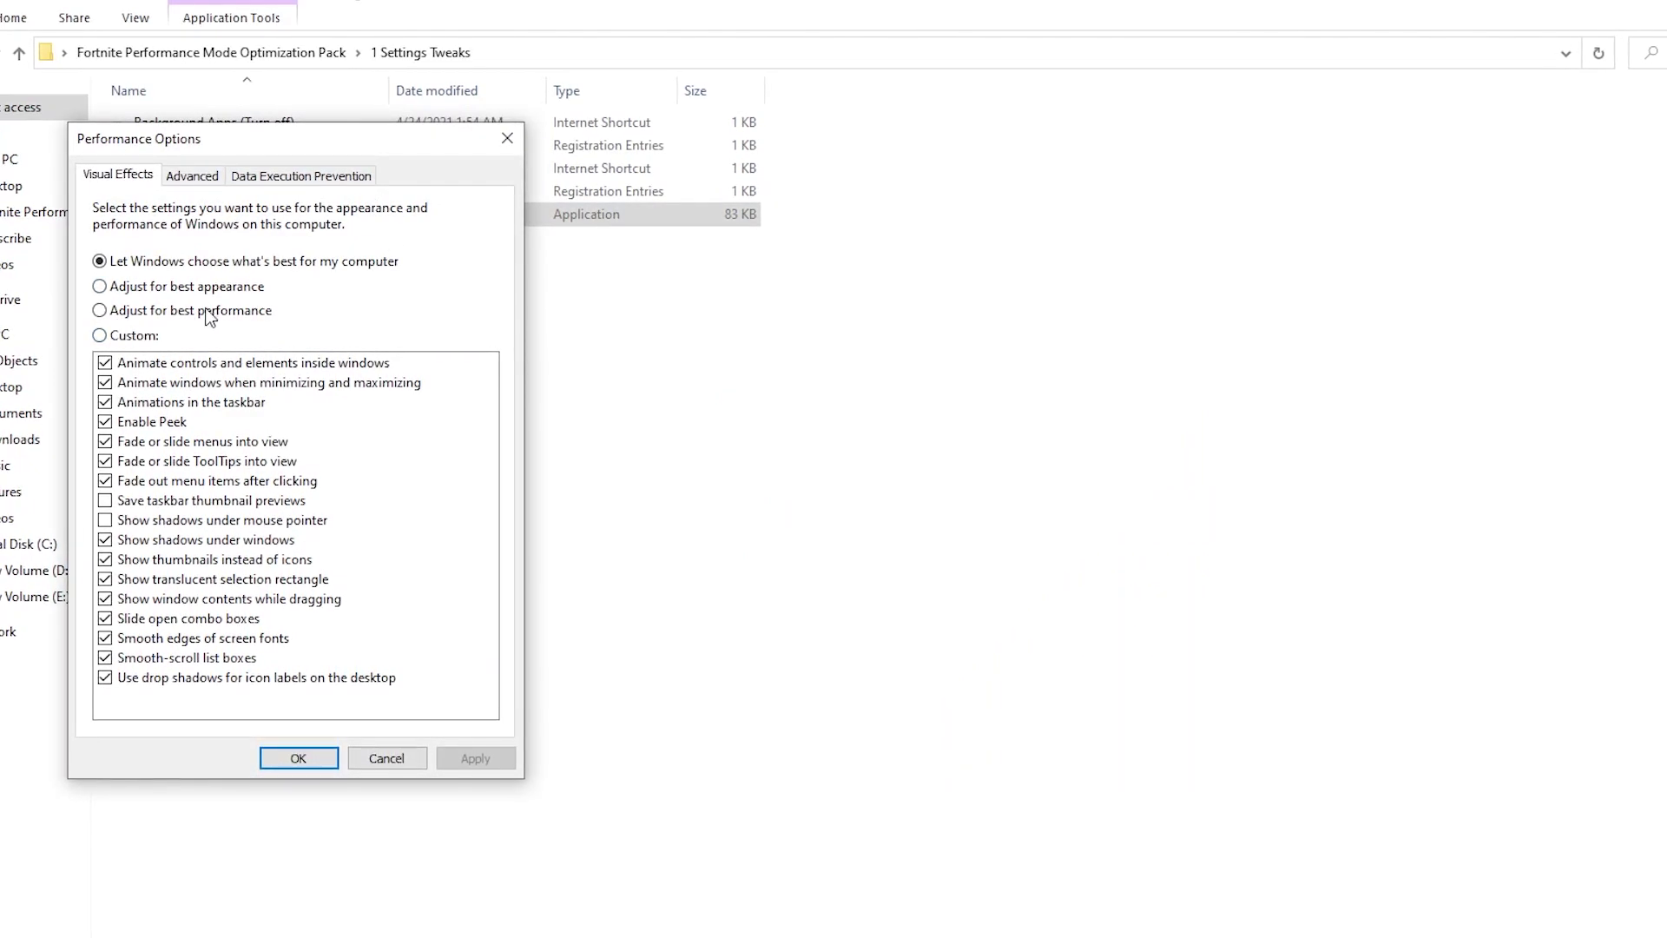
click(129, 341)
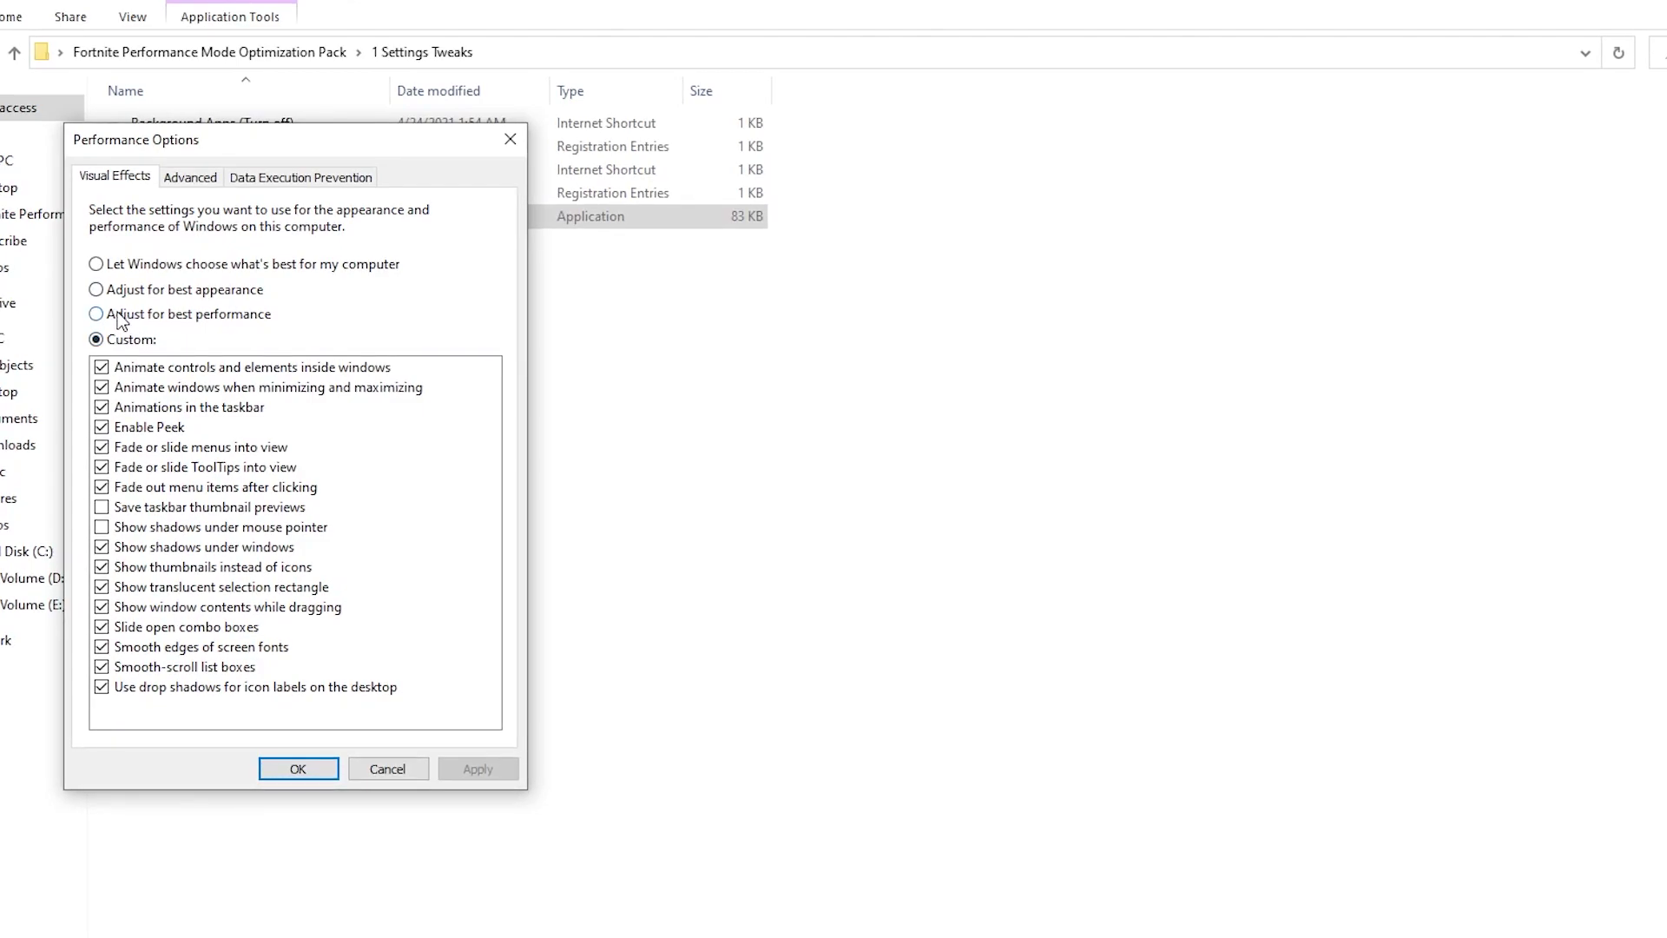
click(168, 313)
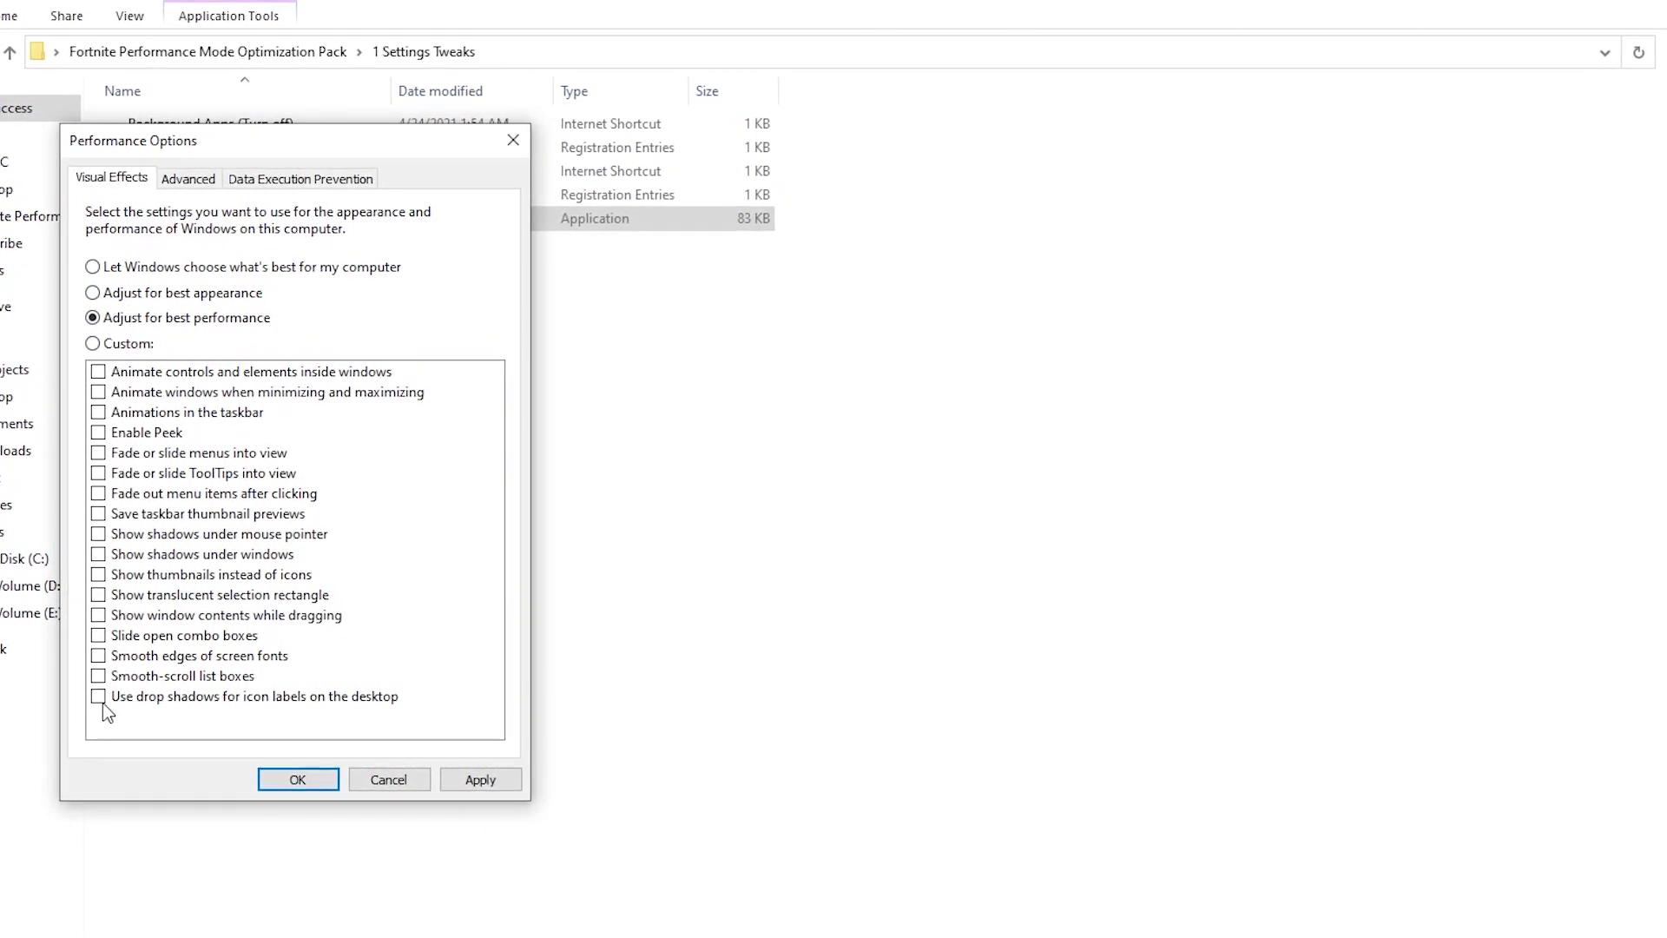
click(118, 347)
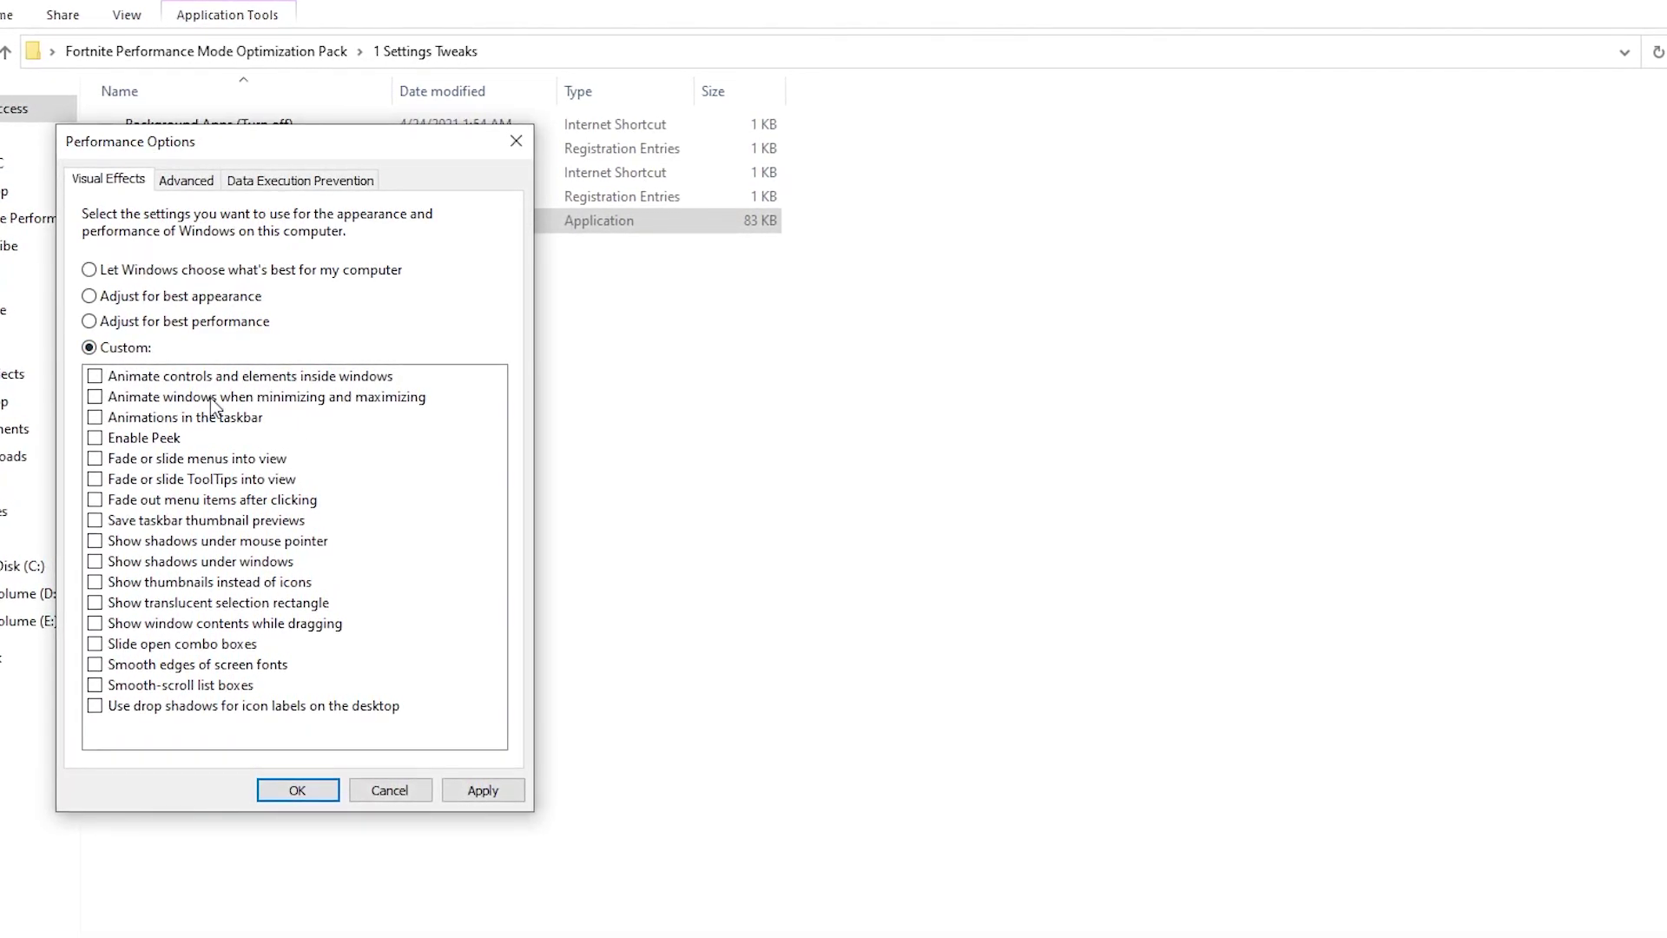
Step: Enable thumbnails instead of icons, shadows under windows, smooth edges of screen fonts and smooth-scroll list boxes, and apply the Performance Options
click(93, 585)
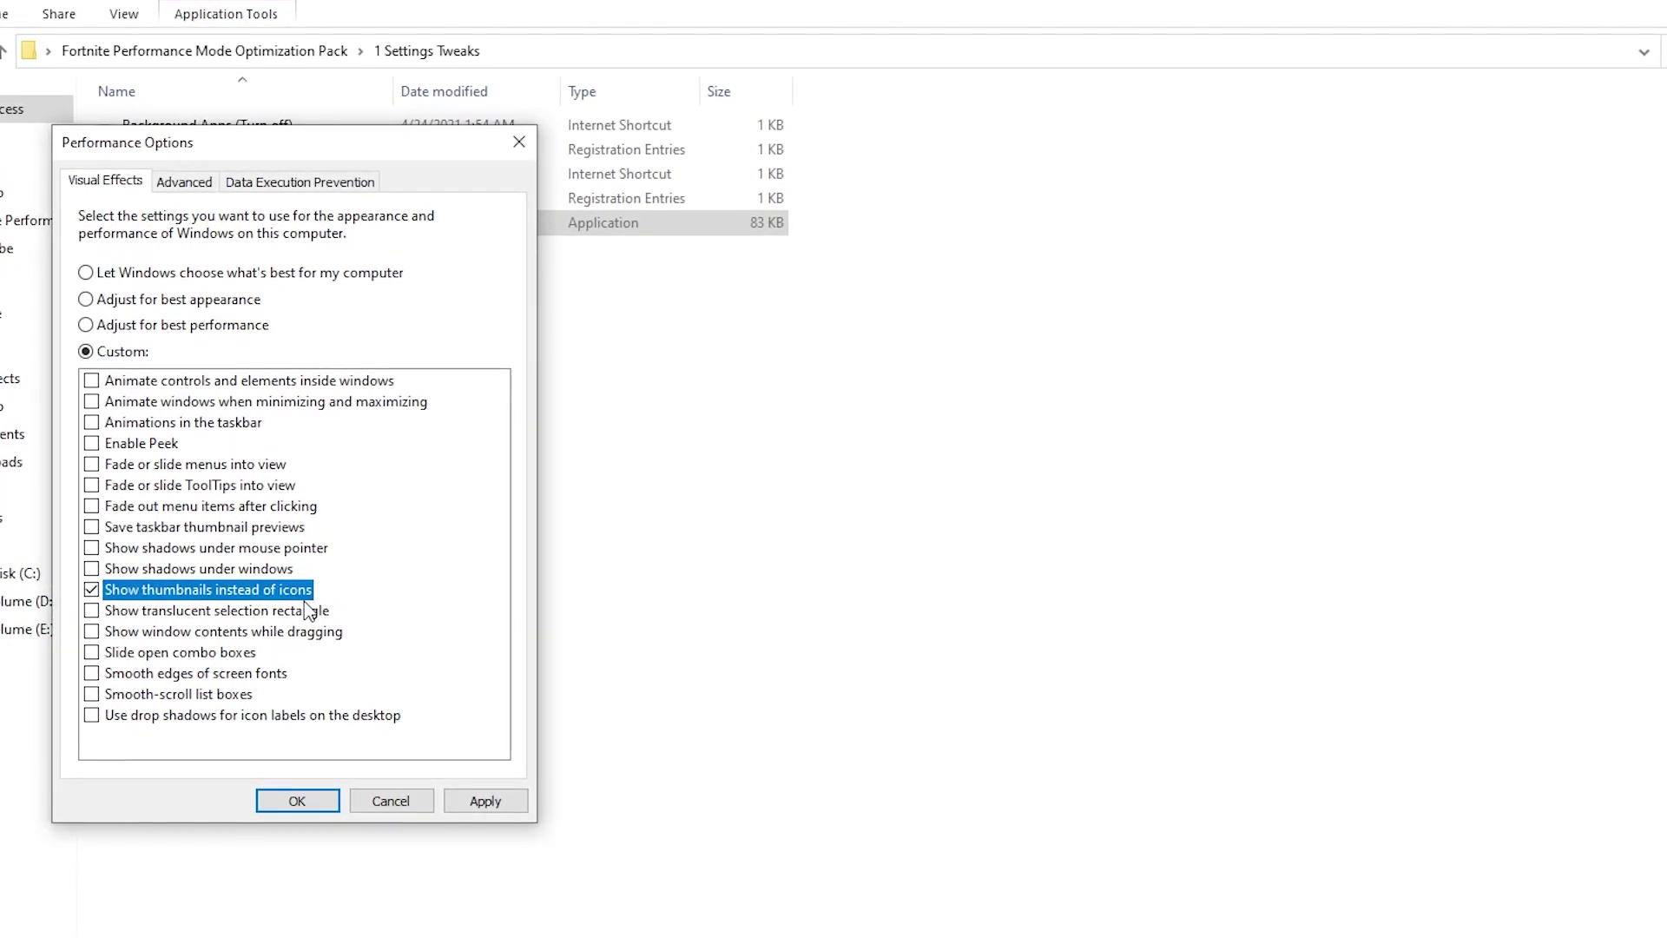
click(89, 571)
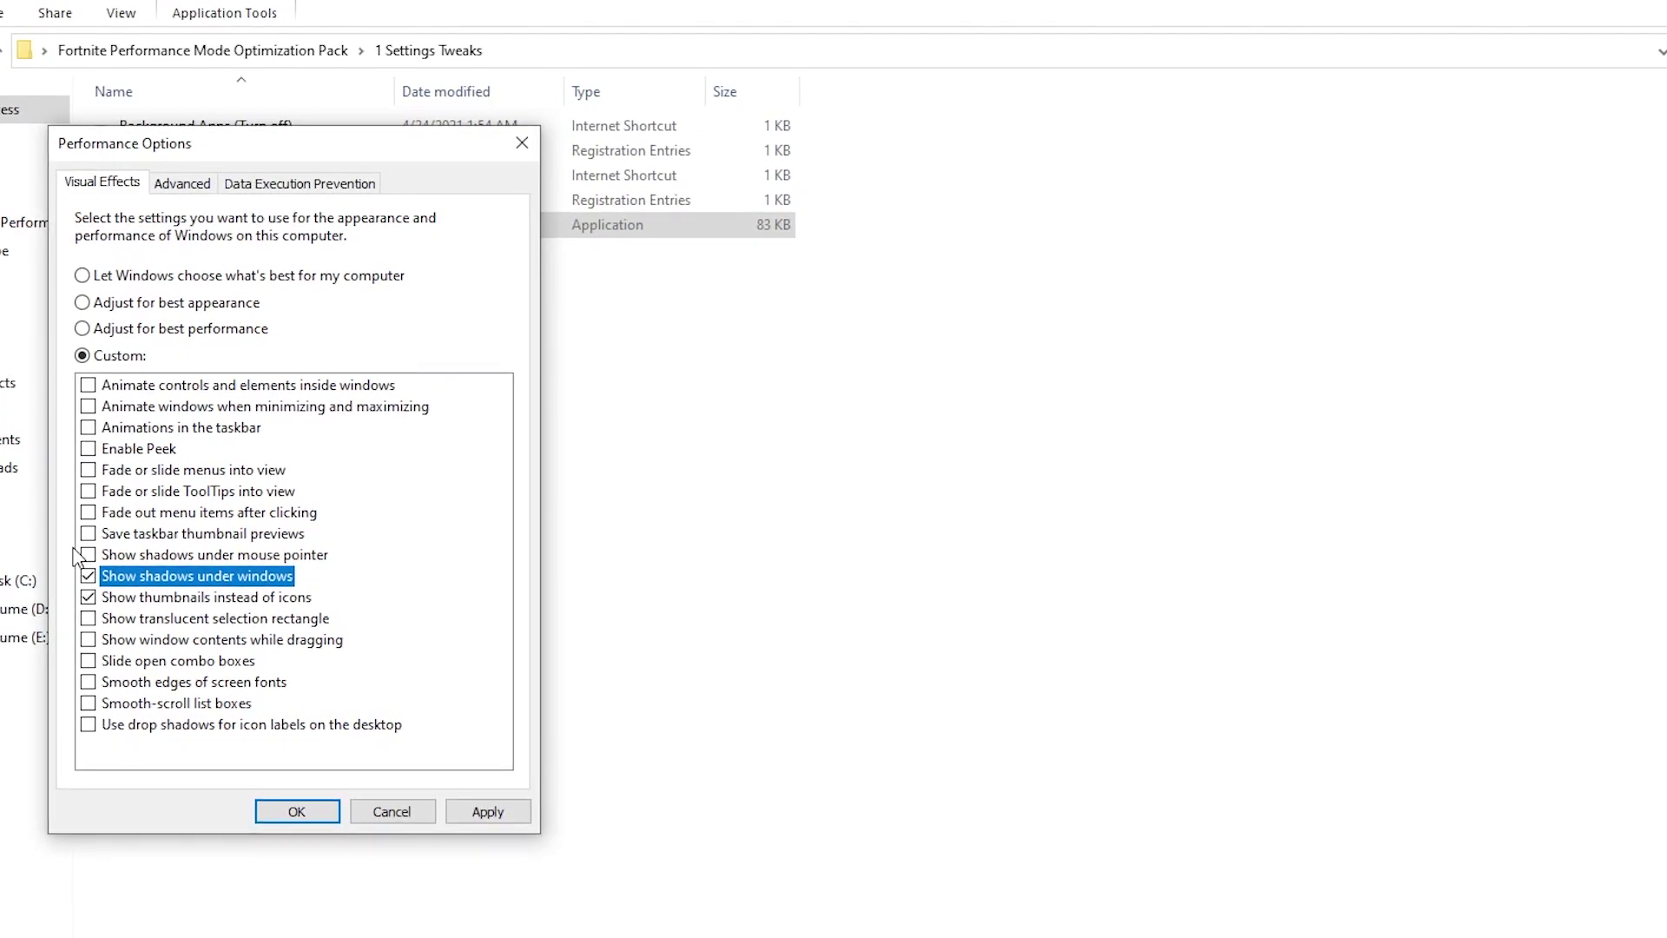
click(86, 691)
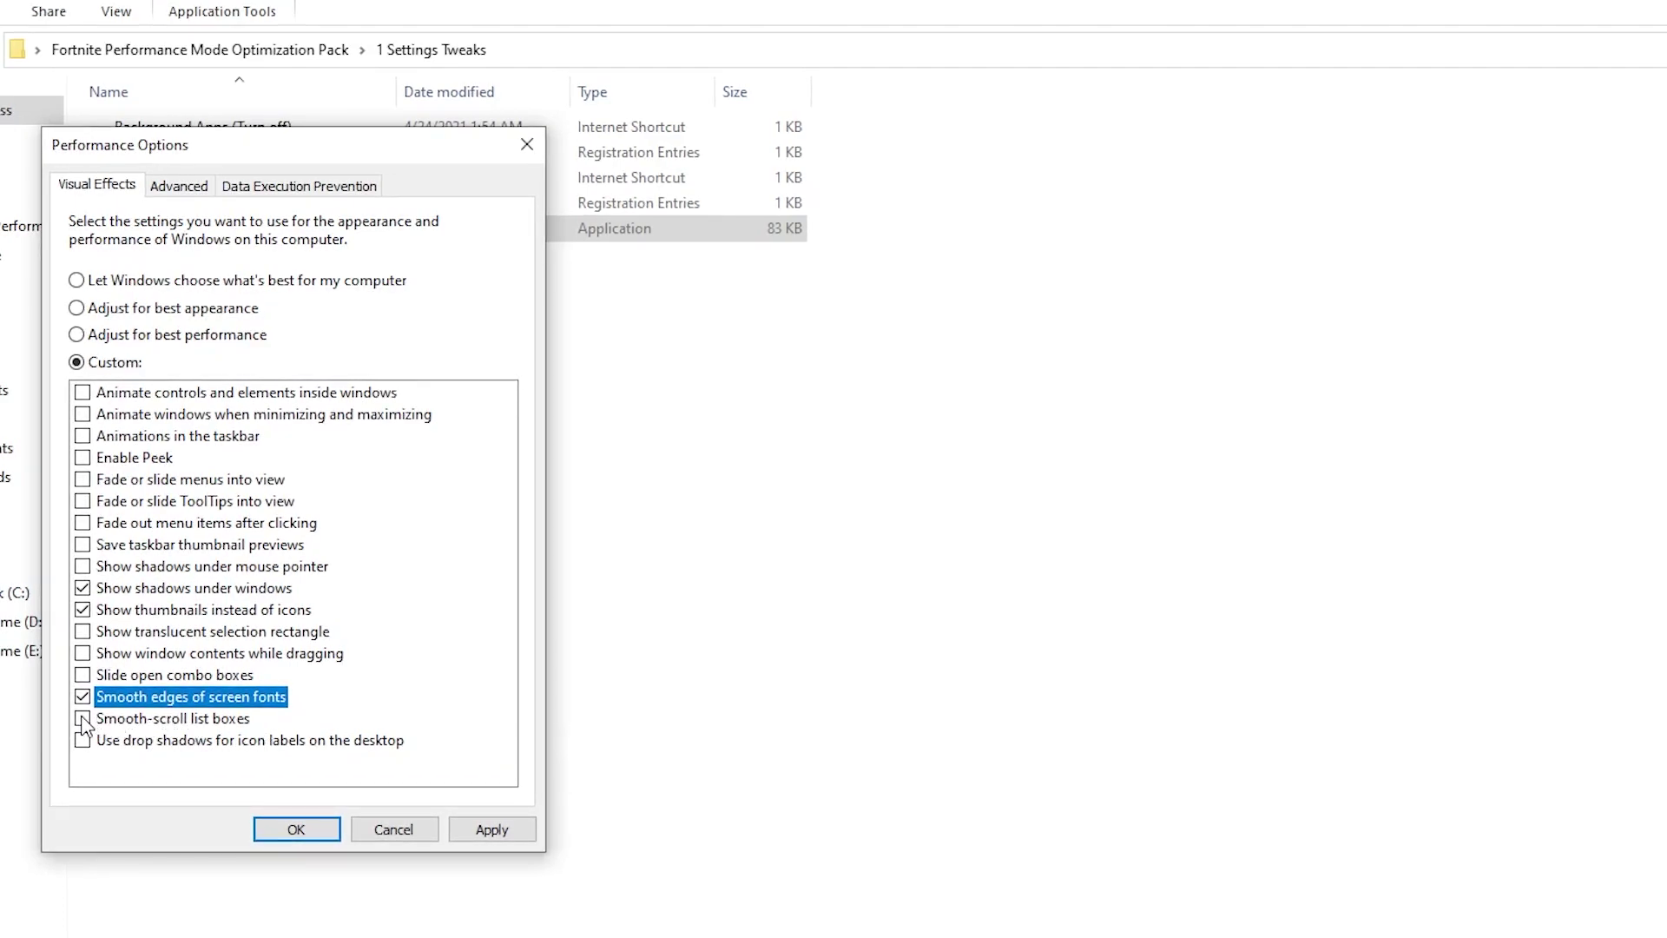
click(83, 719)
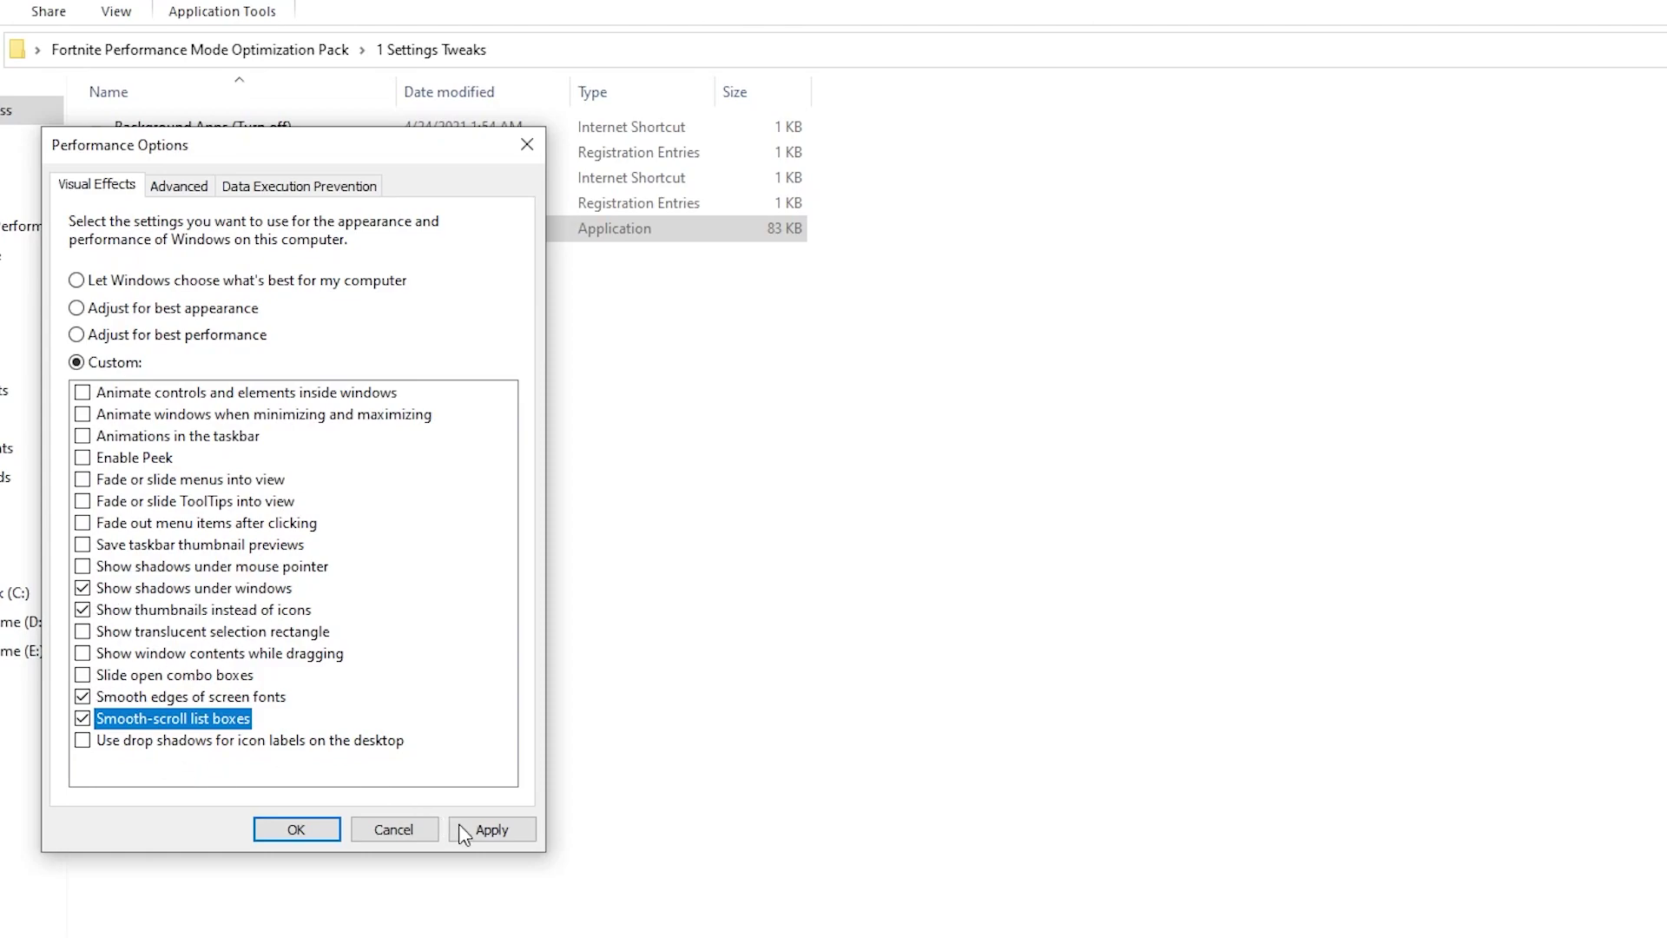
click(492, 829)
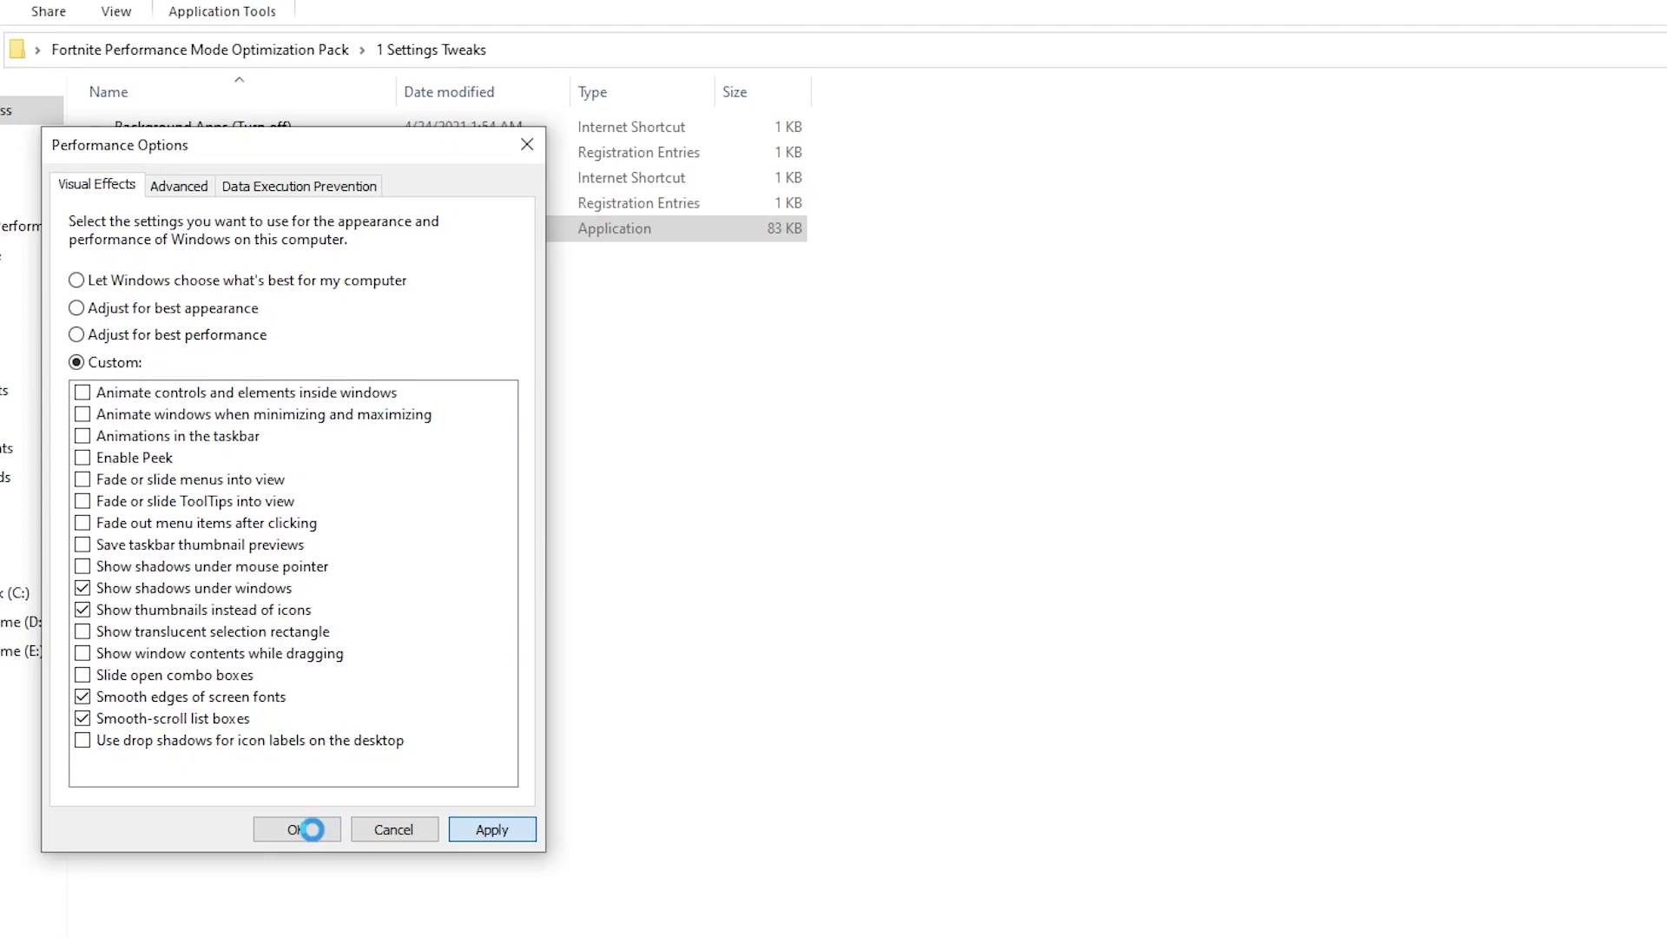
click(312, 826)
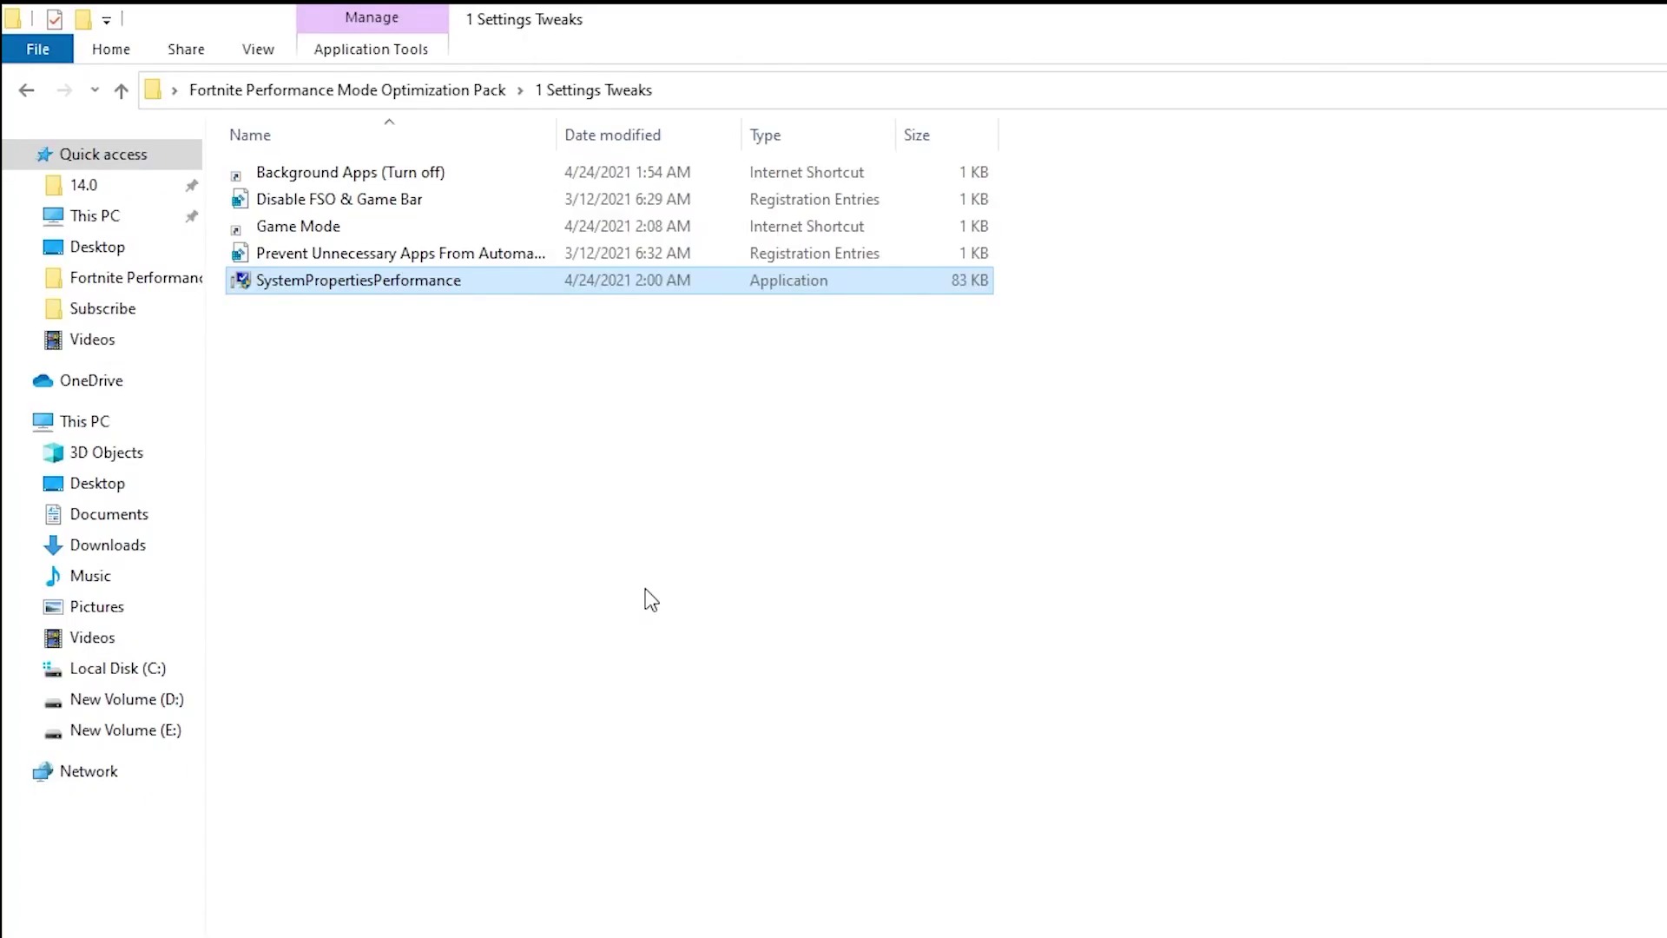
Step: Merge the Disable Power Throttling registry file from the pack's 2 Power Tweaks folder into the Windows registry, accepting the prompts
click(348, 84)
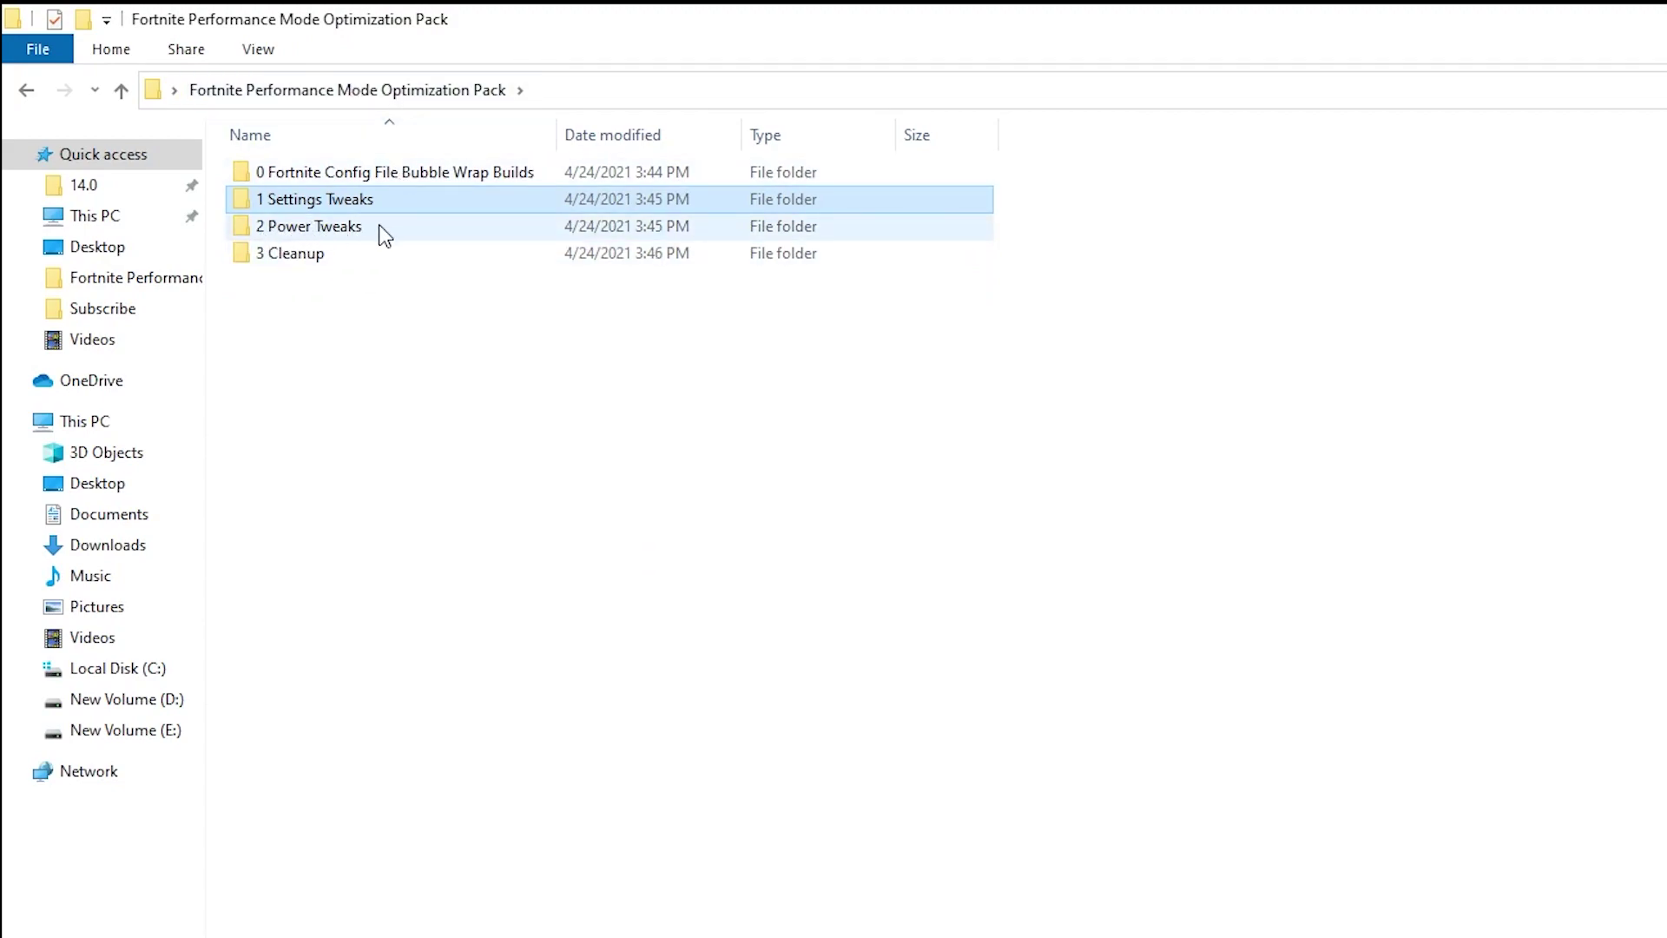
double_click(352, 228)
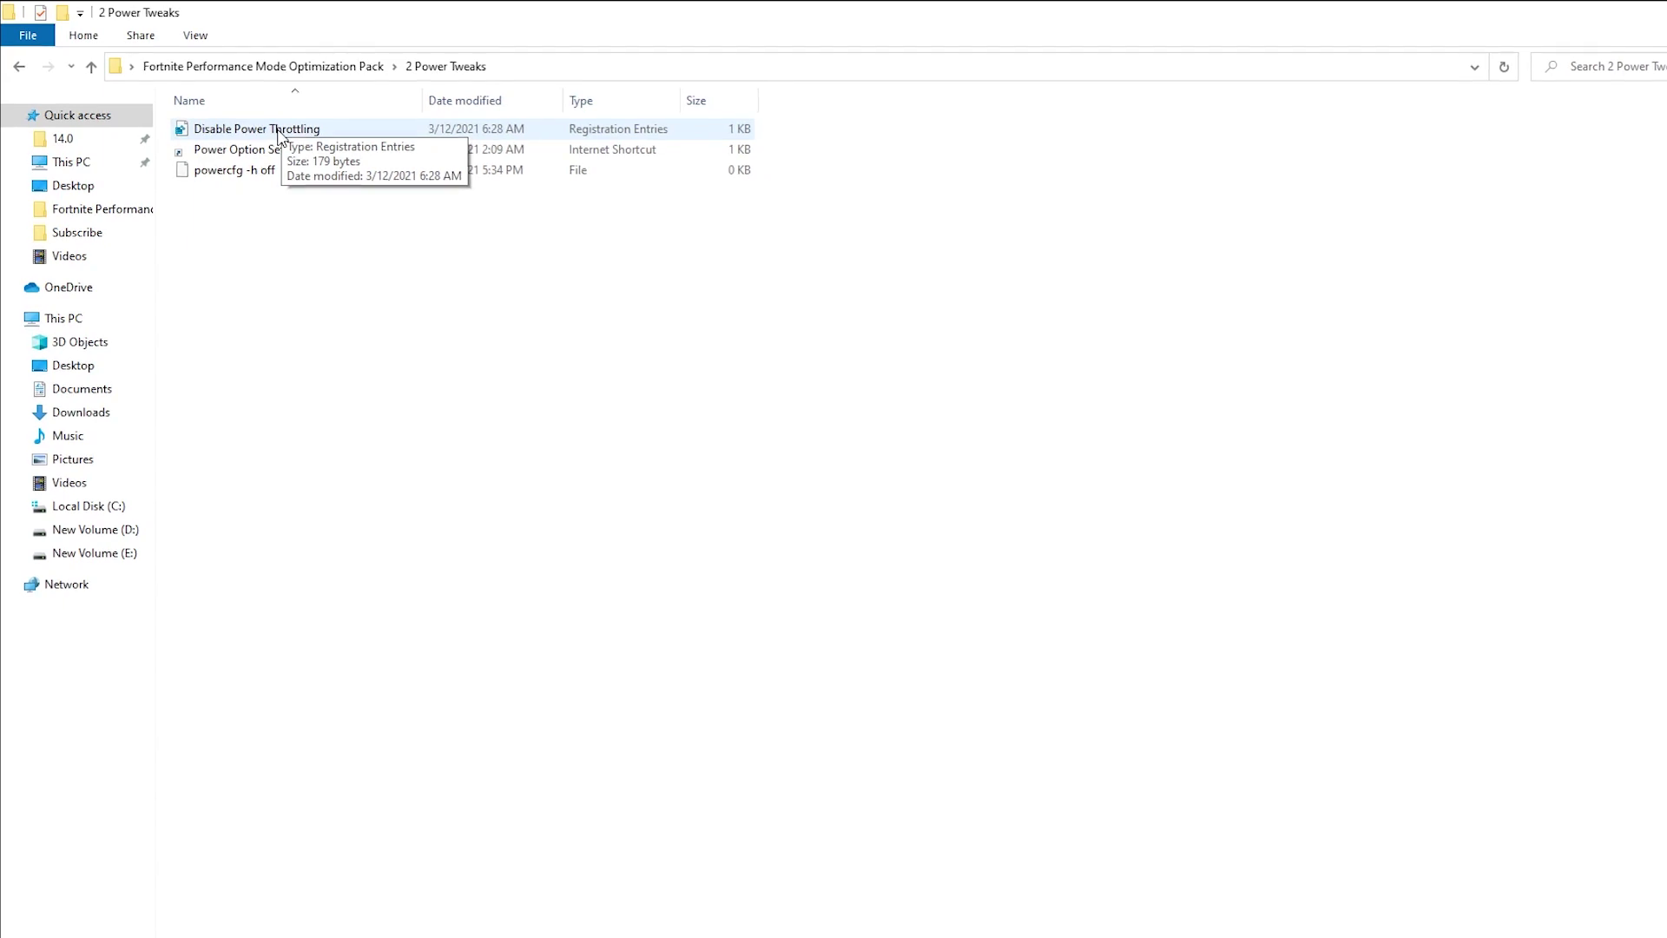
right_click(276, 129)
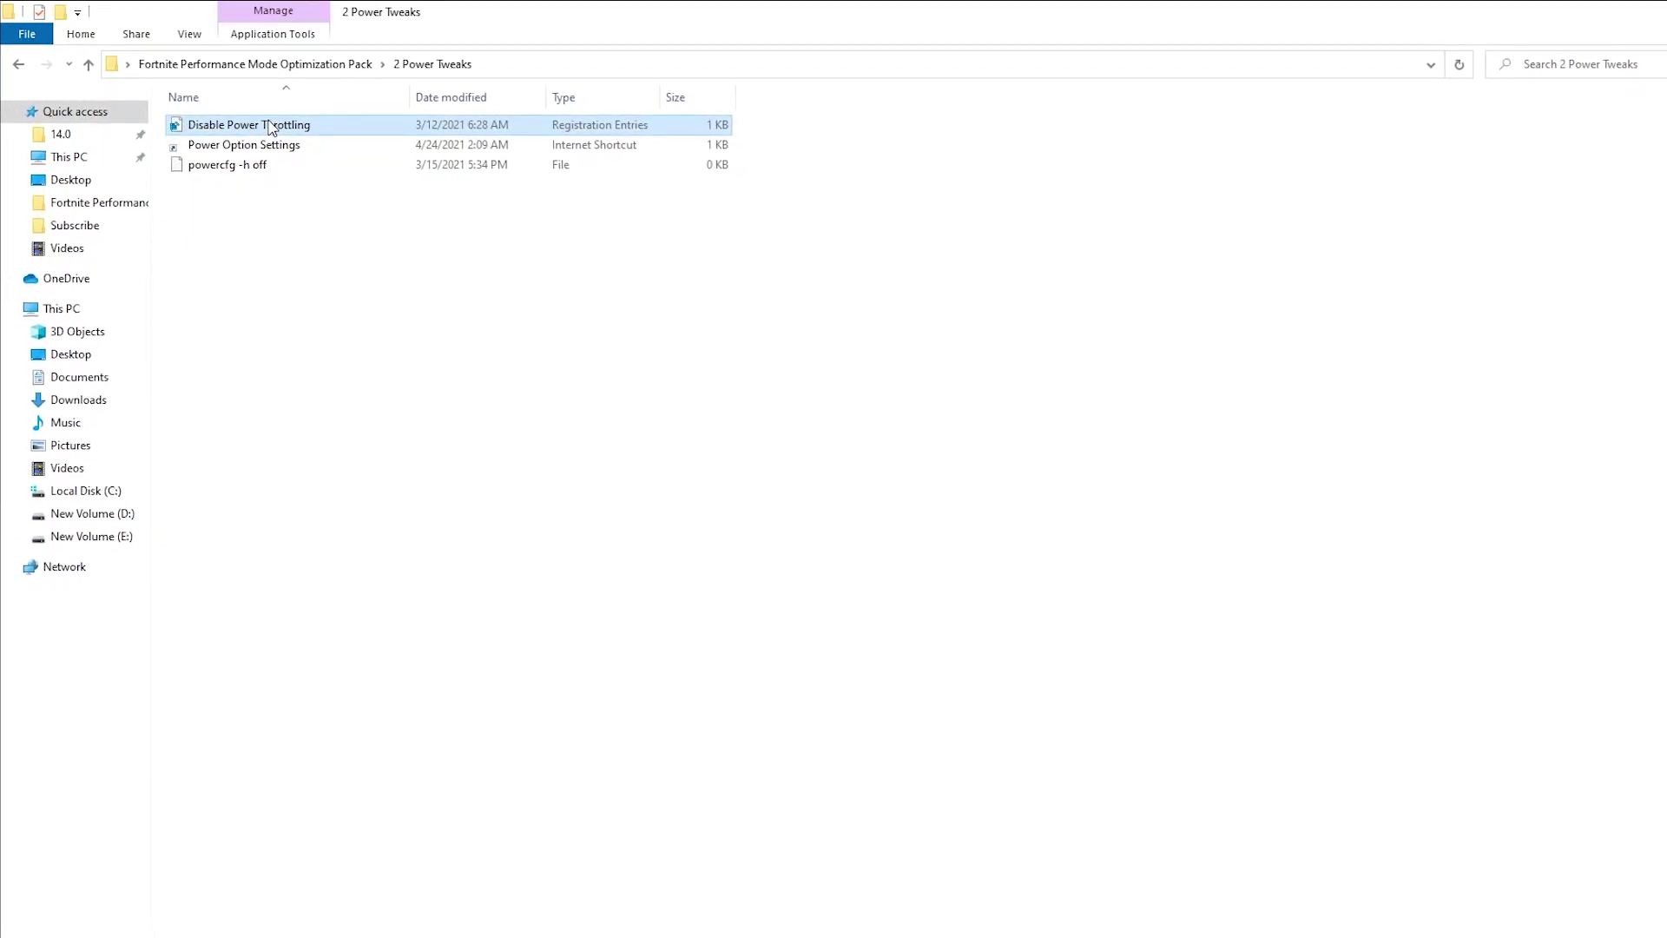
click(352, 133)
click(792, 621)
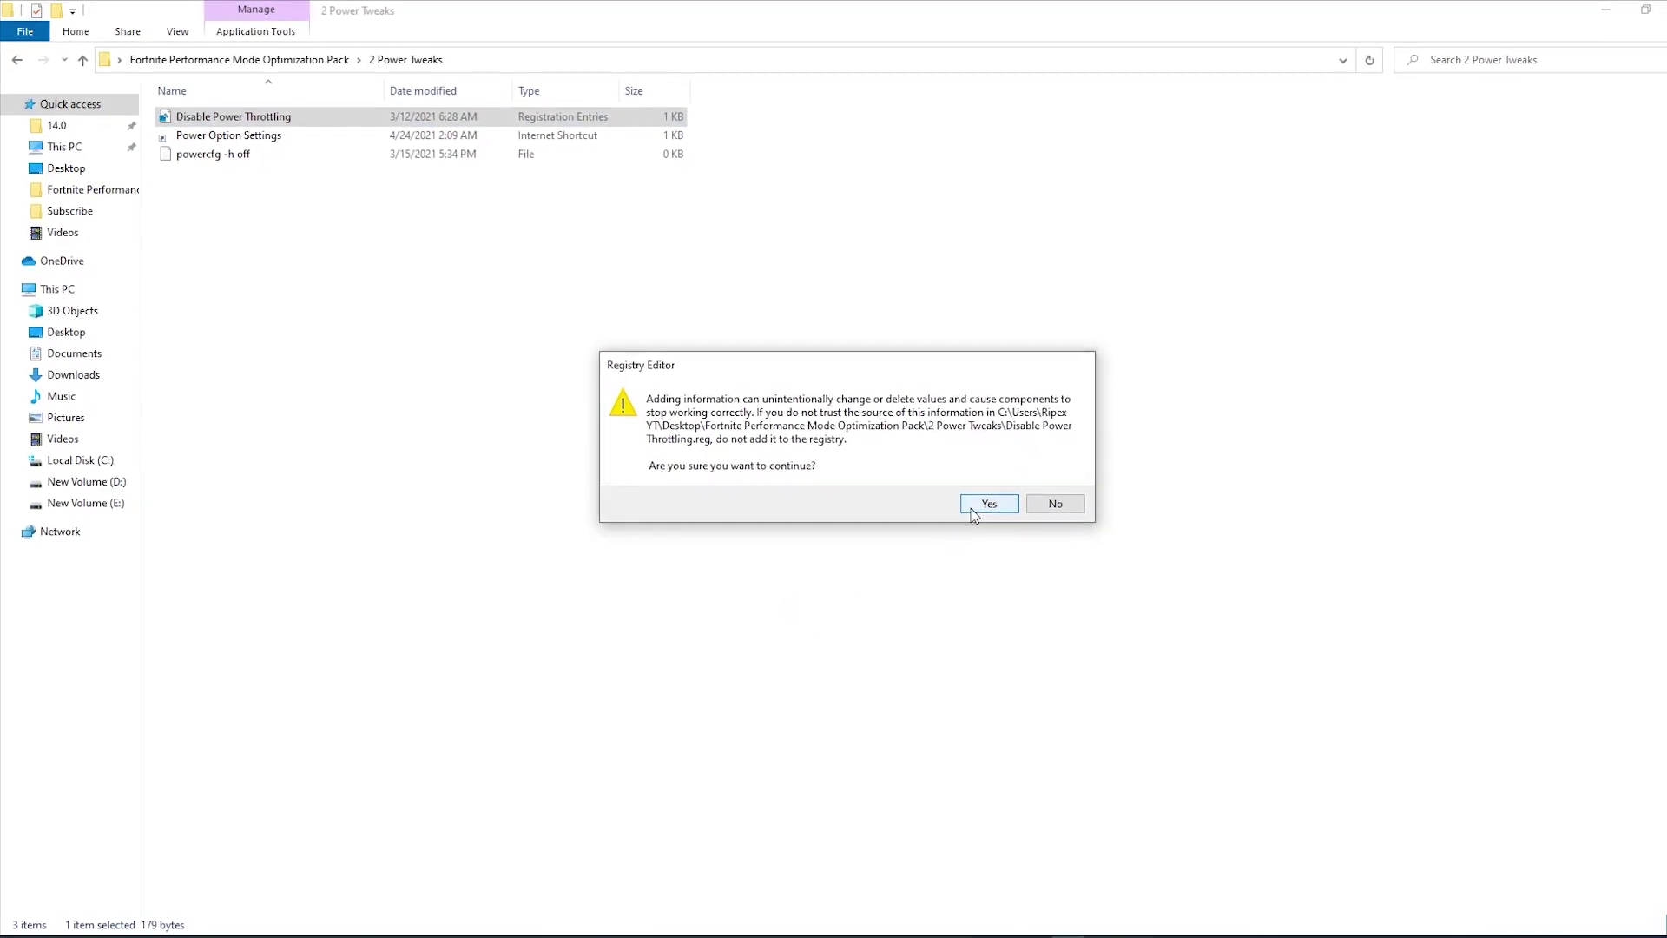
click(1000, 518)
click(1042, 488)
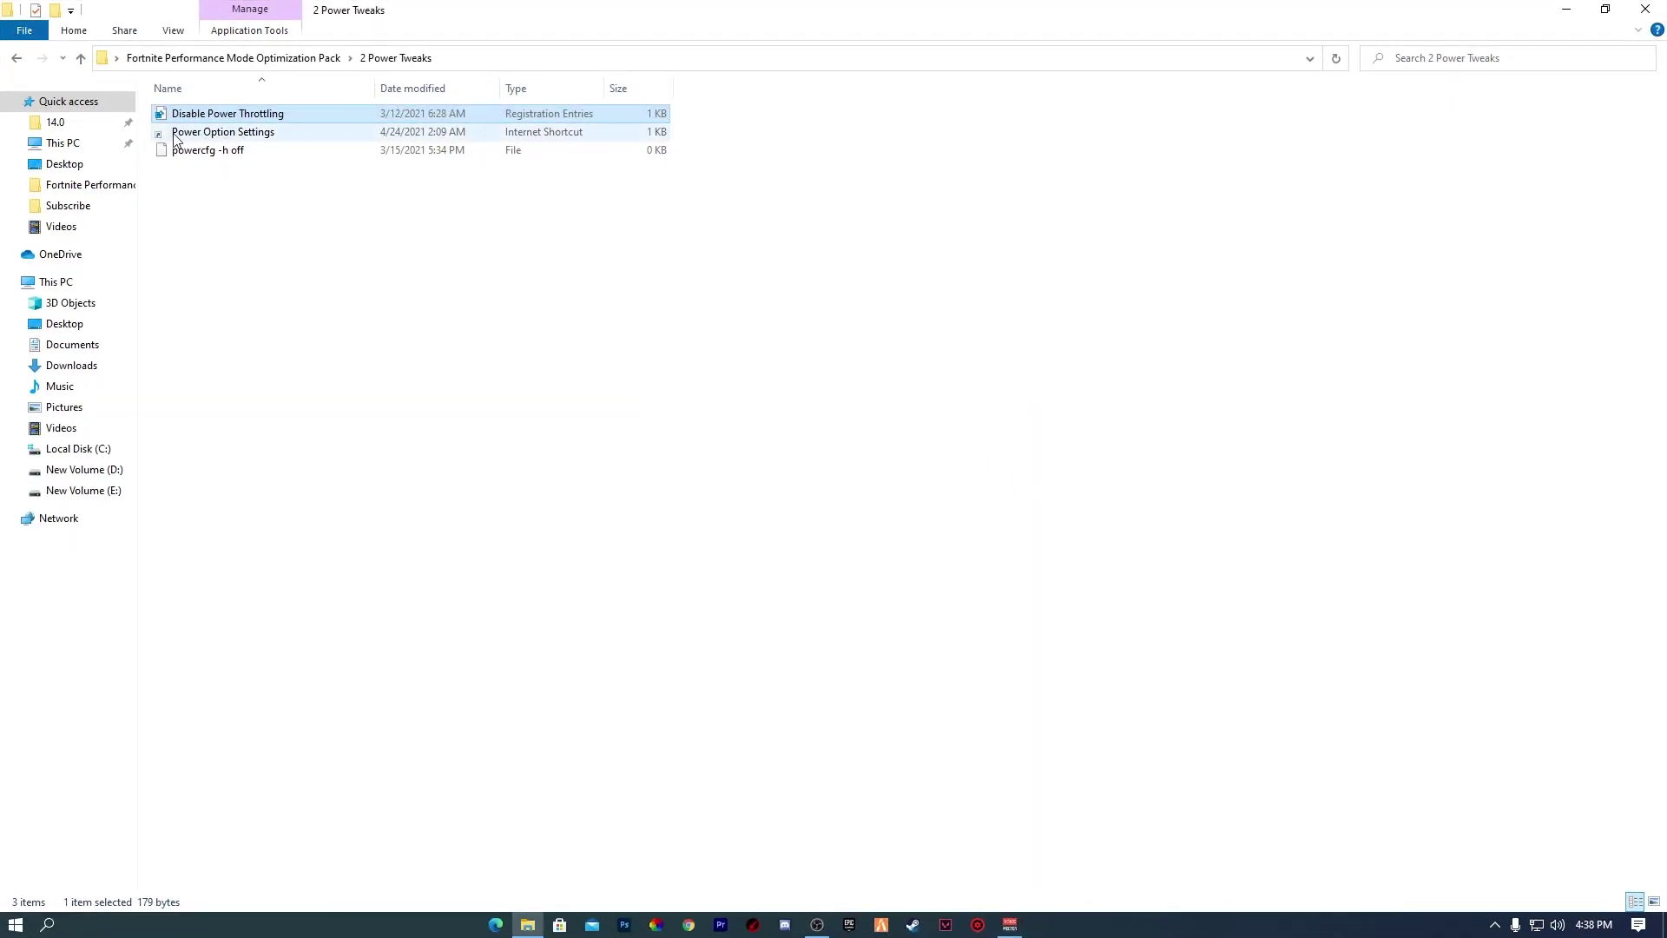
Step: Open the additional power settings through the Power Option Settings shortcut, choose the High performance plan, and close both settings windows
double_click(233, 134)
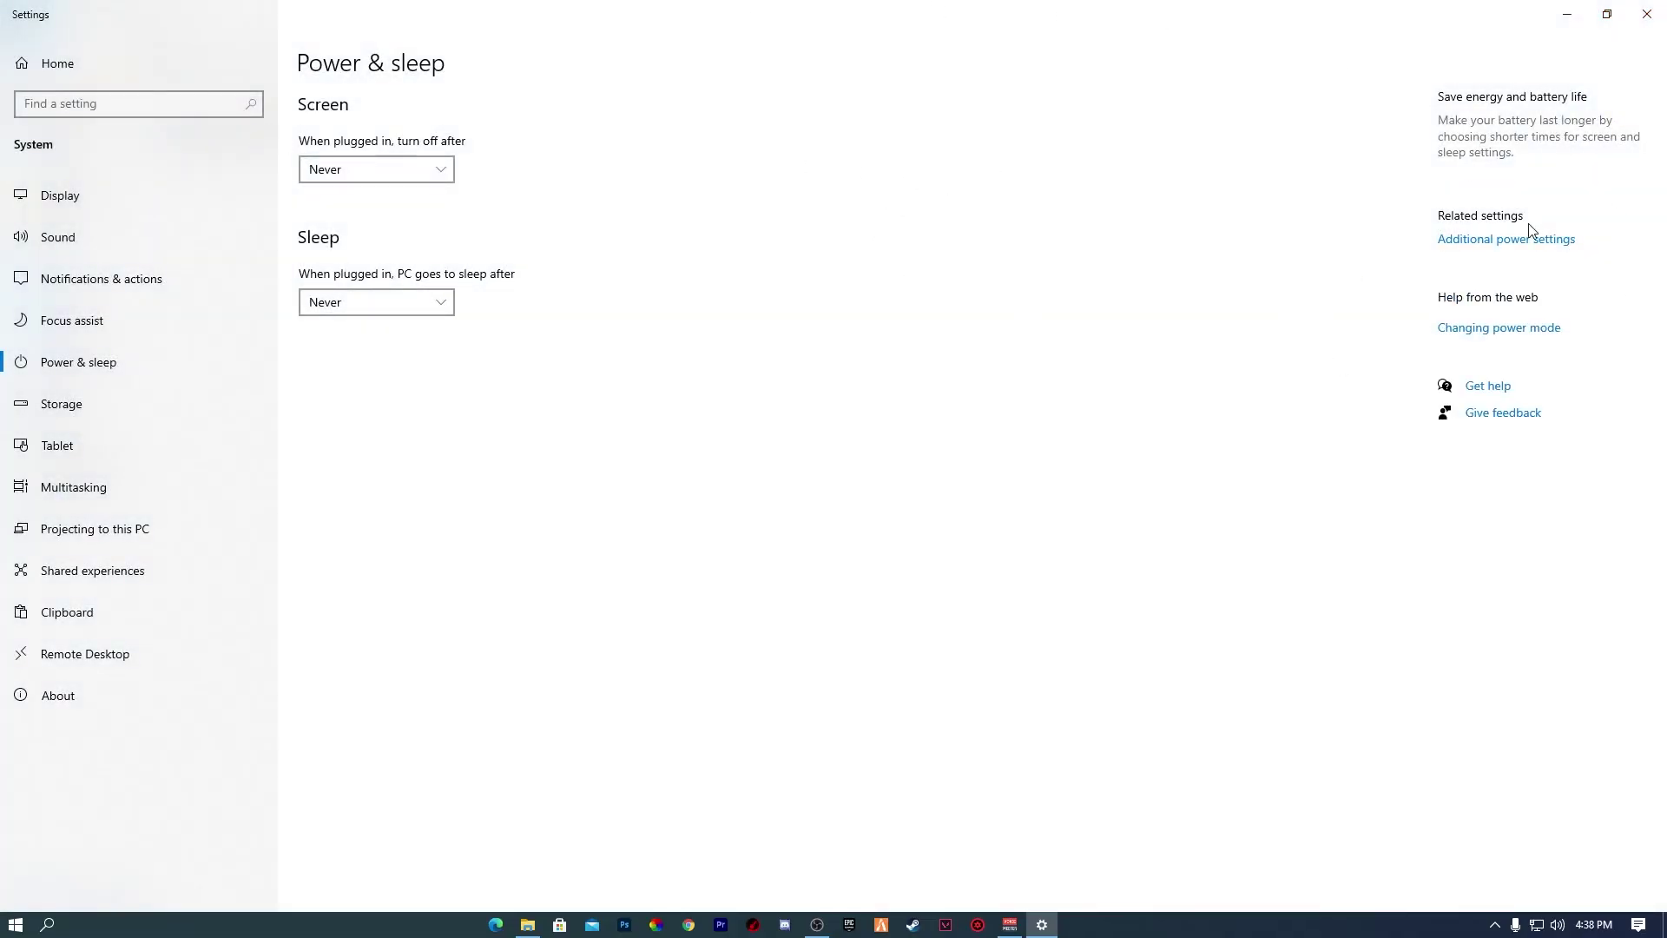
click(1493, 242)
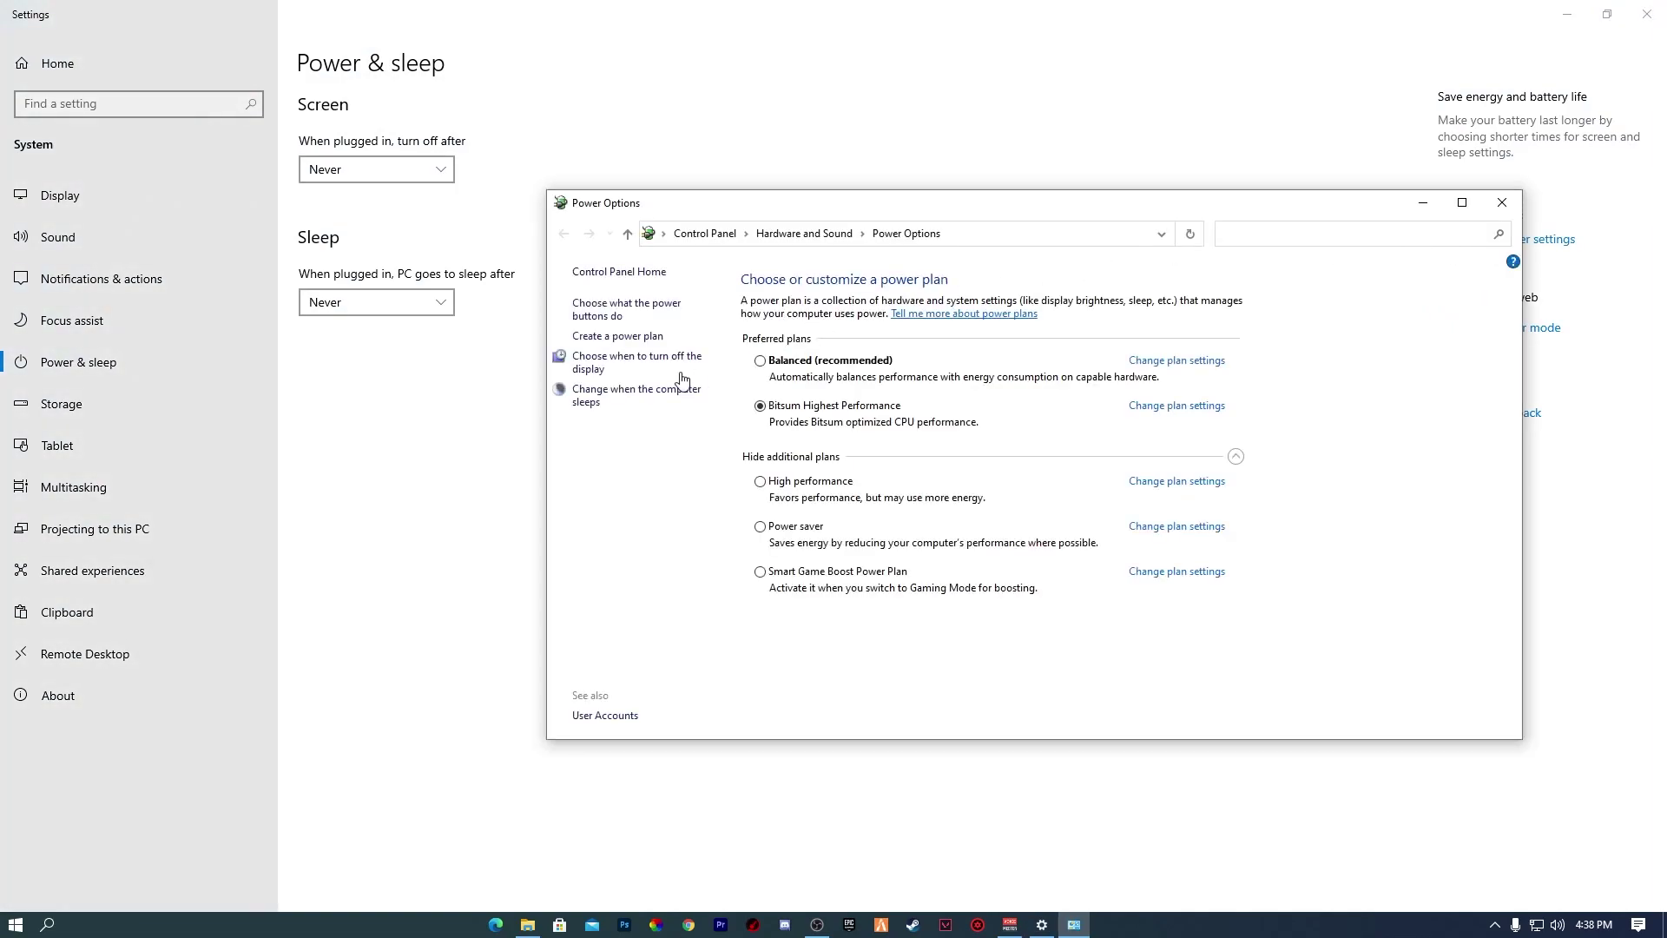
click(1236, 459)
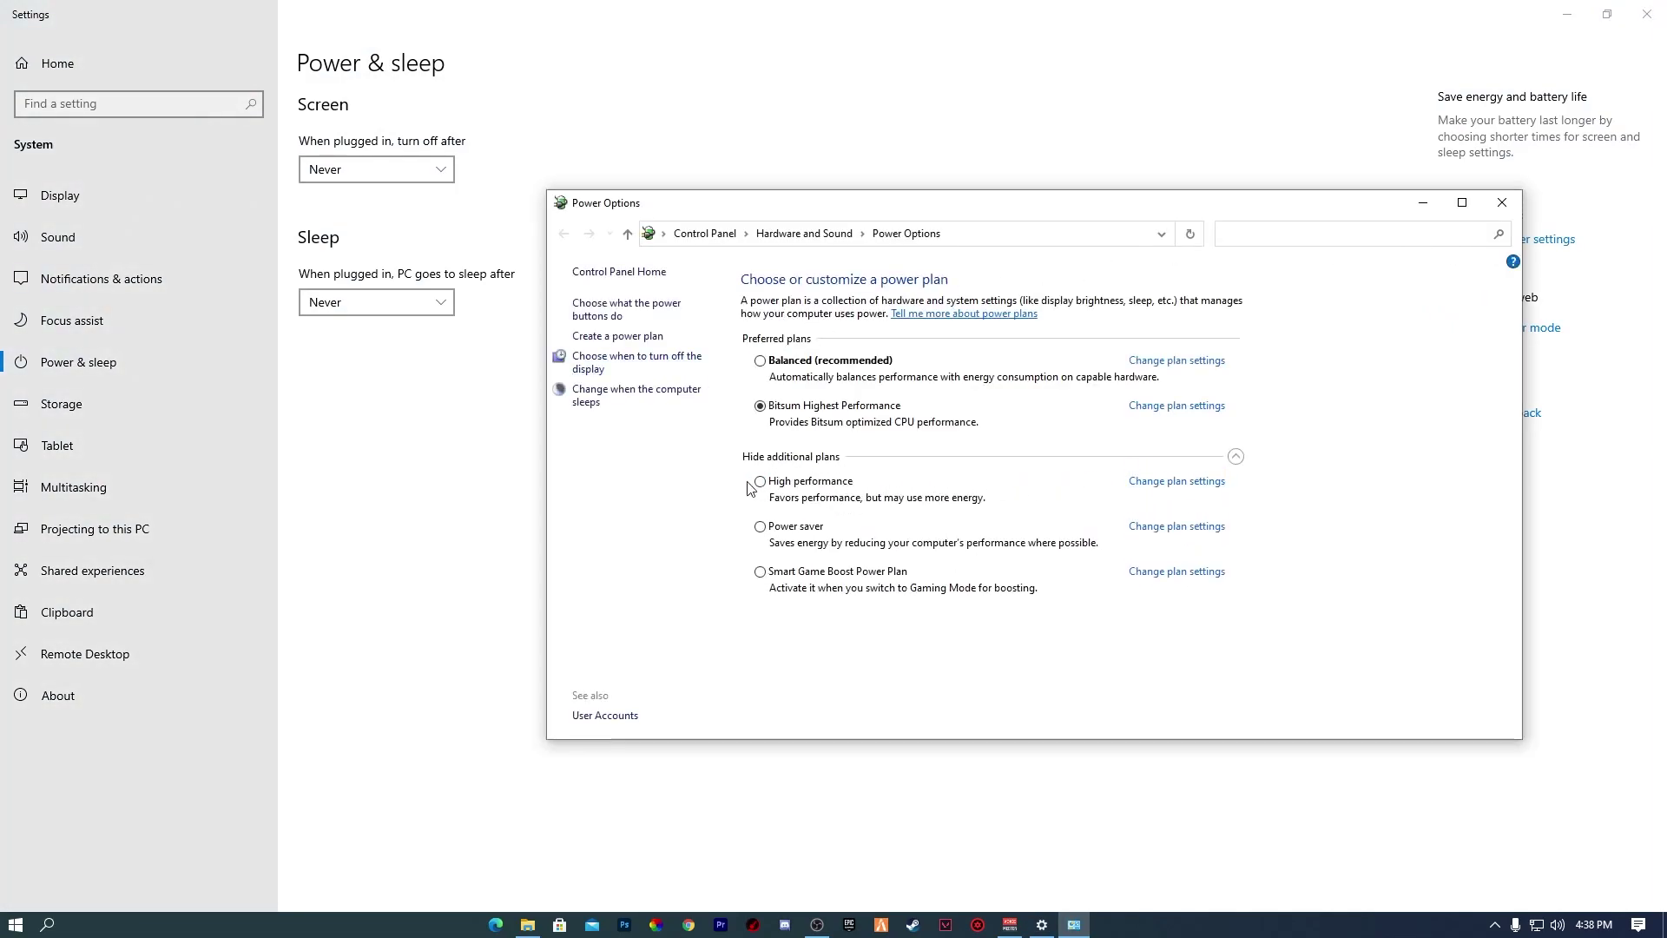
click(797, 488)
click(1502, 201)
click(1647, 12)
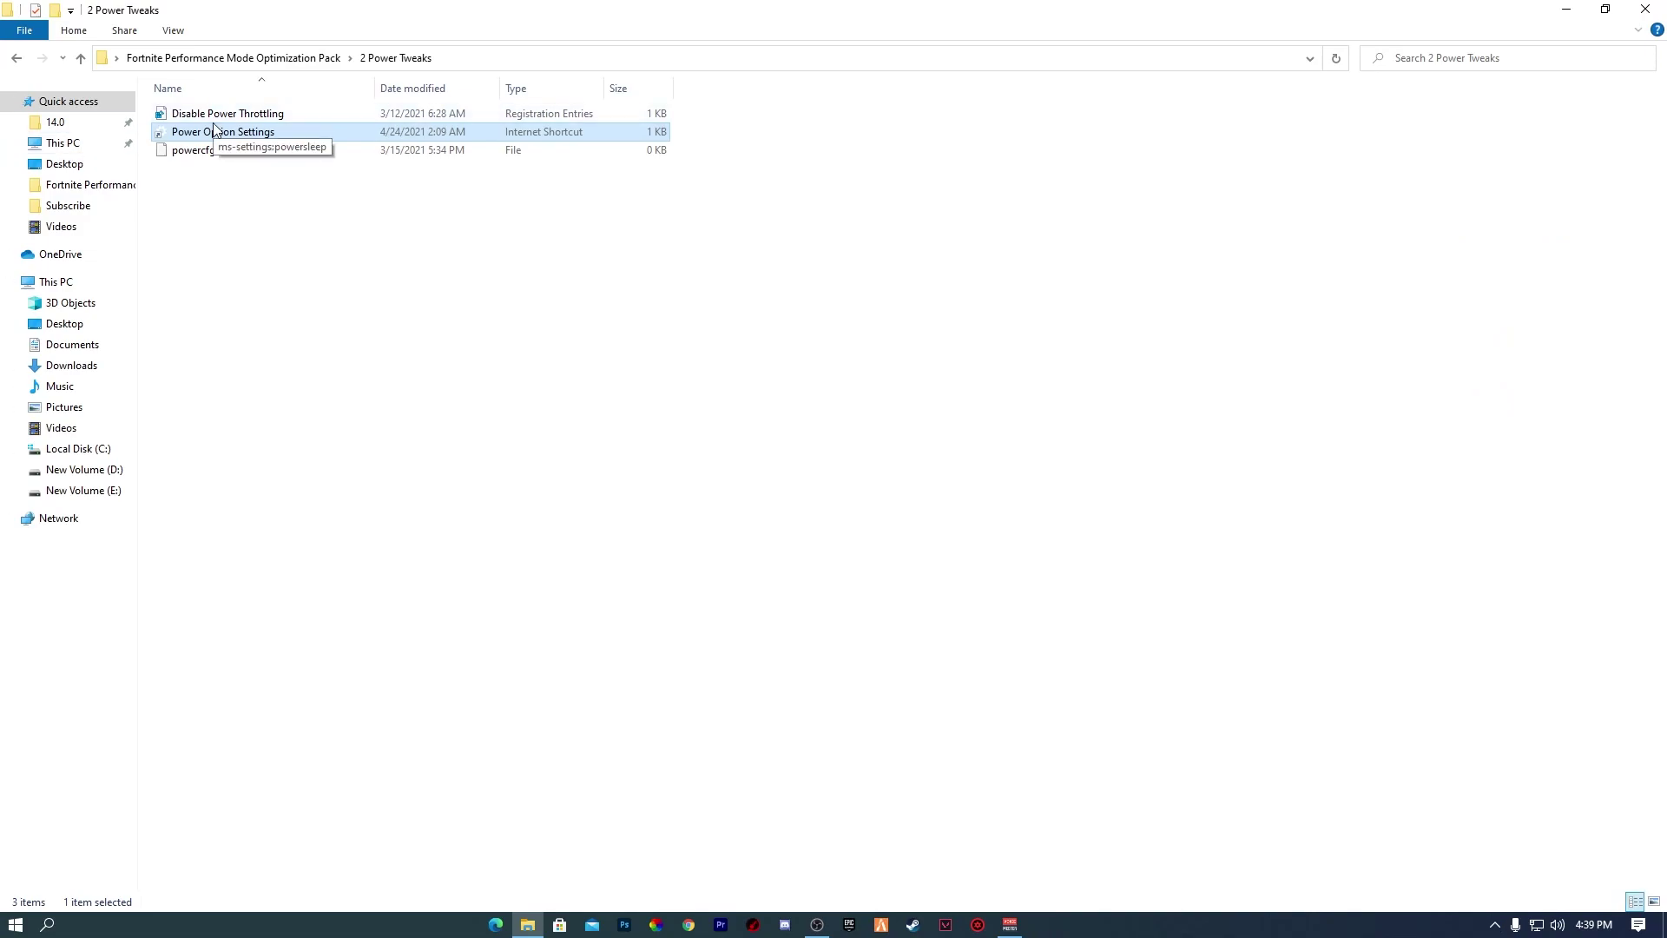
Step: Merge the Disable UAC registry file from the If the files aren't running folder in 3 Cleanup and dismiss the restart notification
click(252, 58)
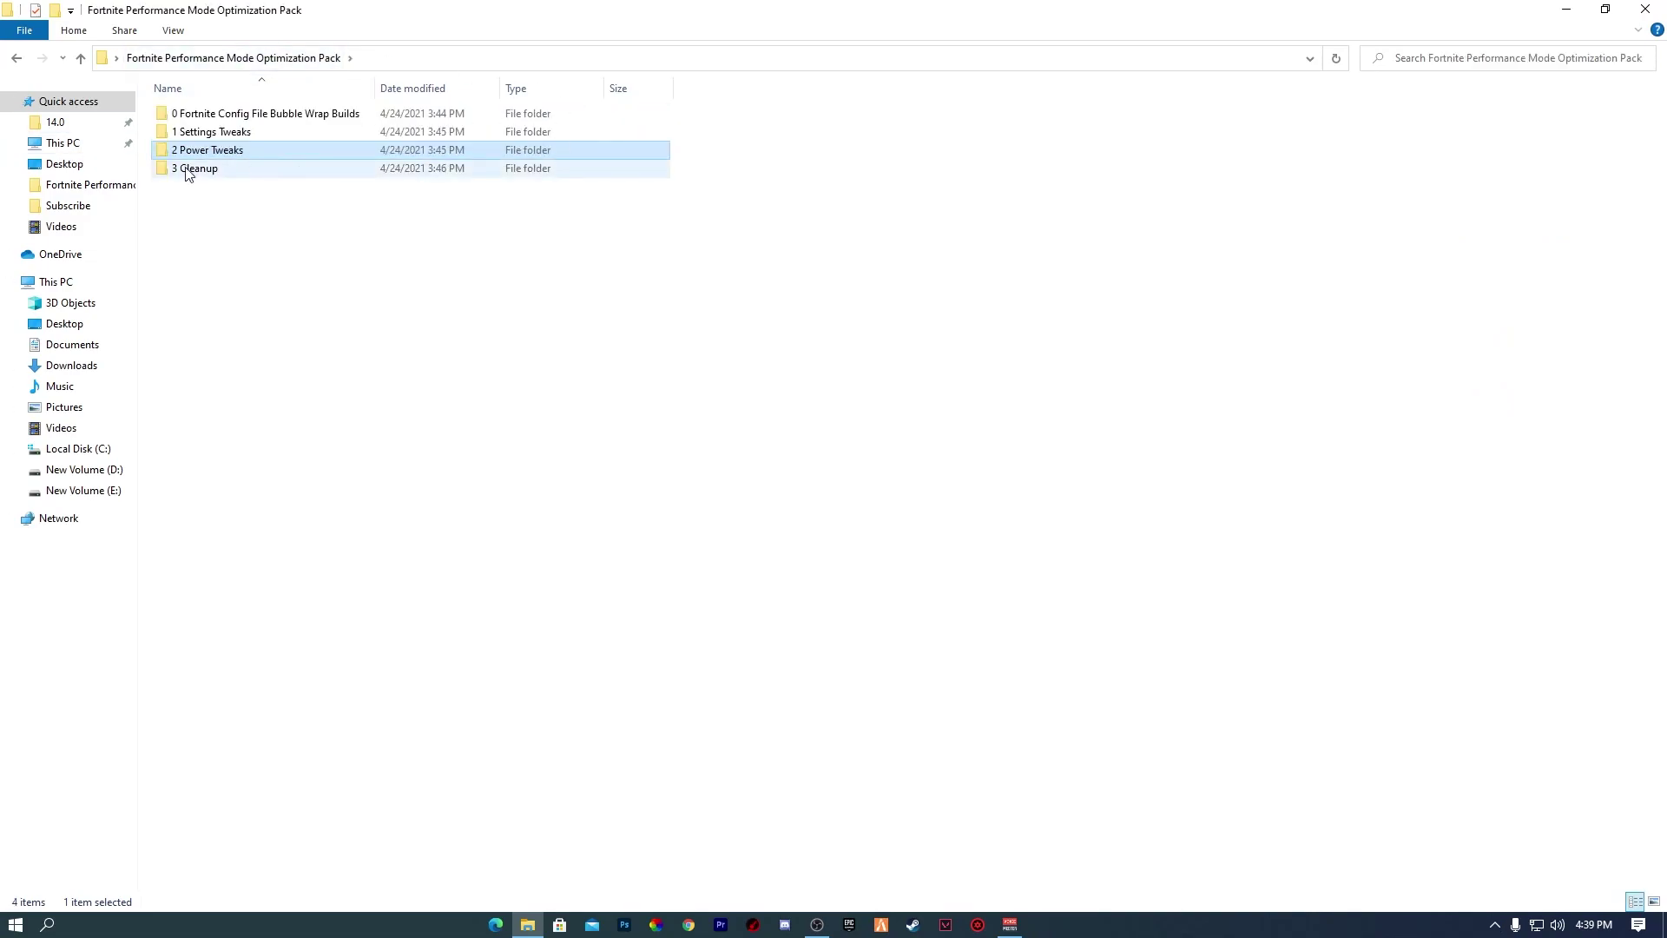
double_click(231, 170)
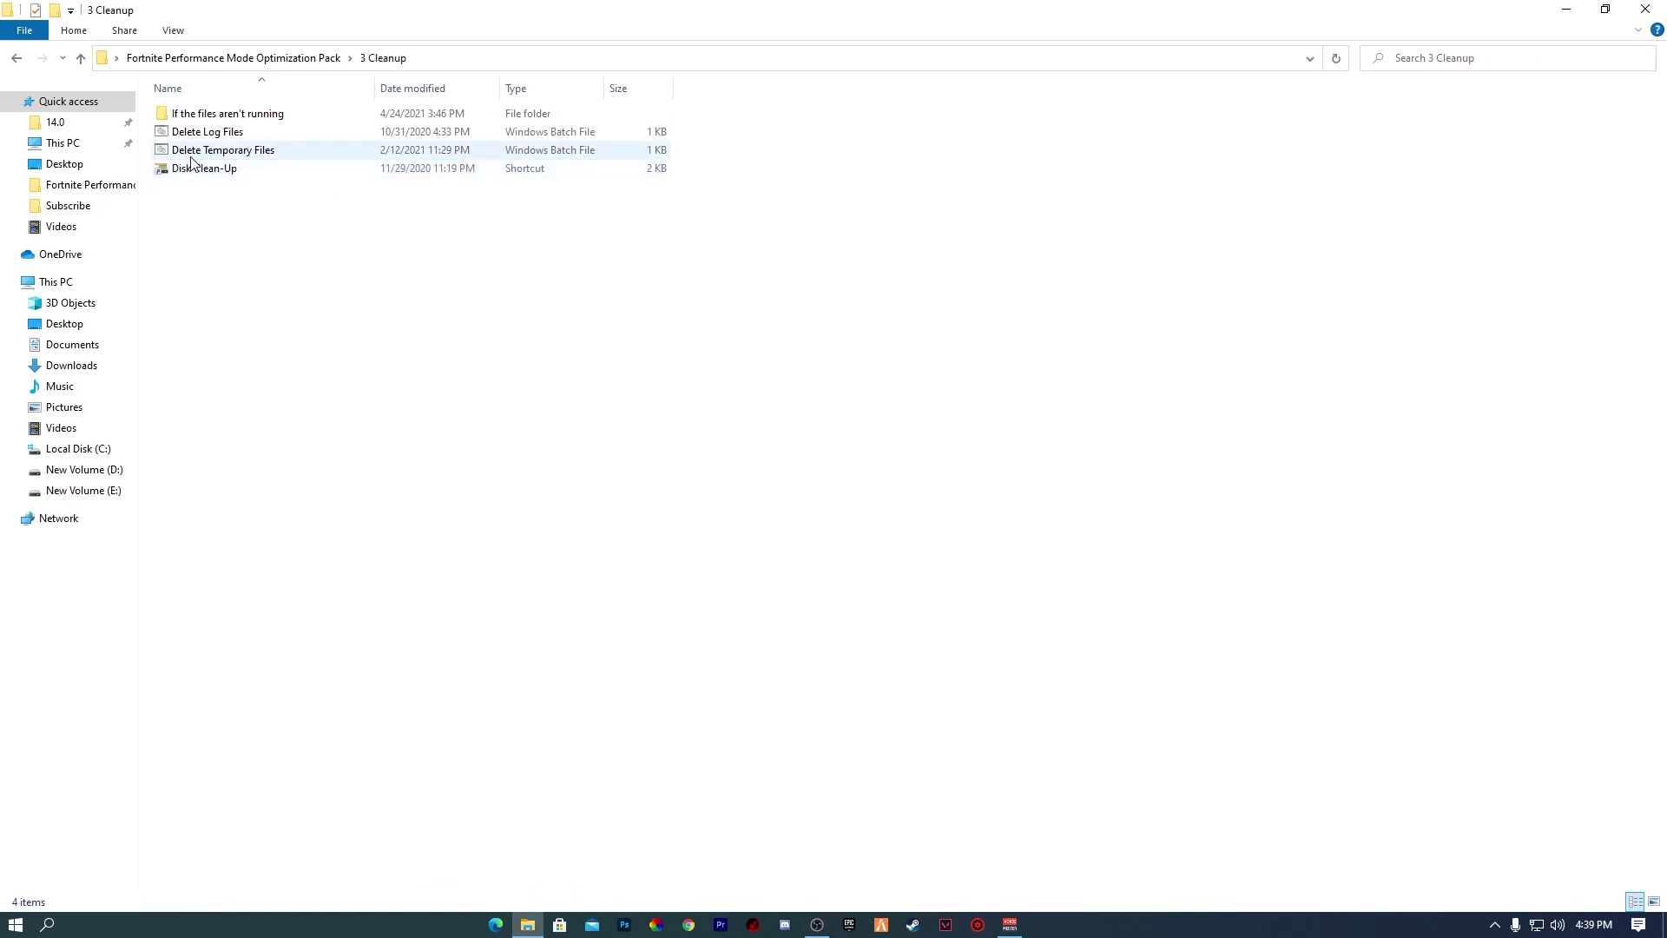
double_click(258, 119)
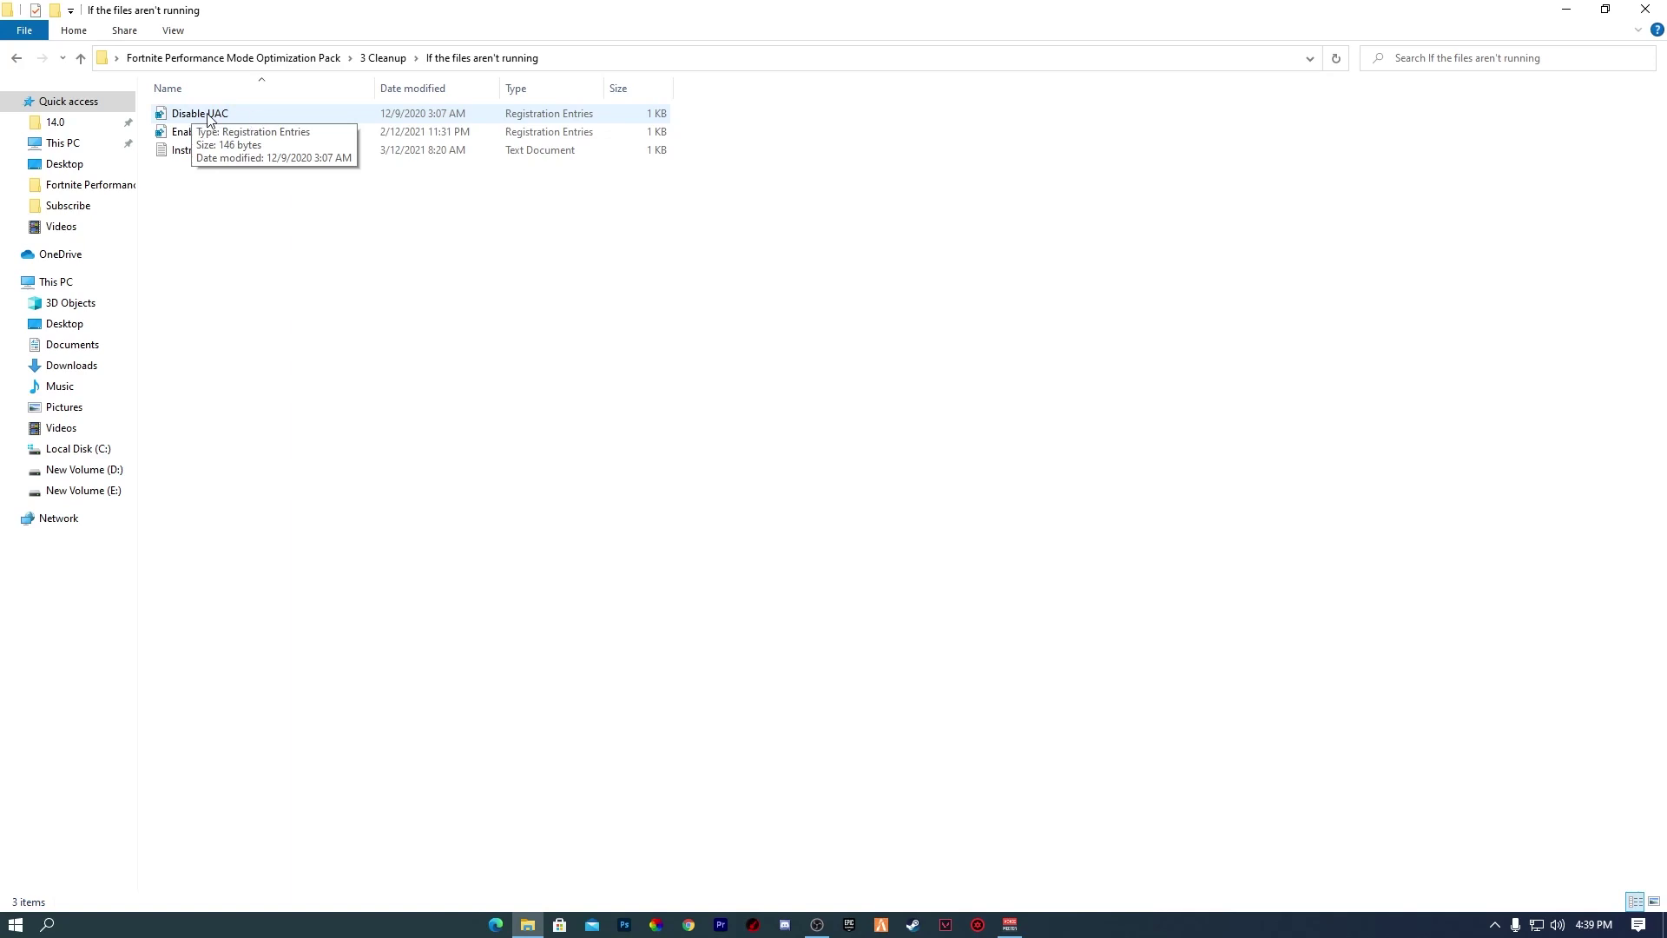
right_click(206, 115)
click(272, 133)
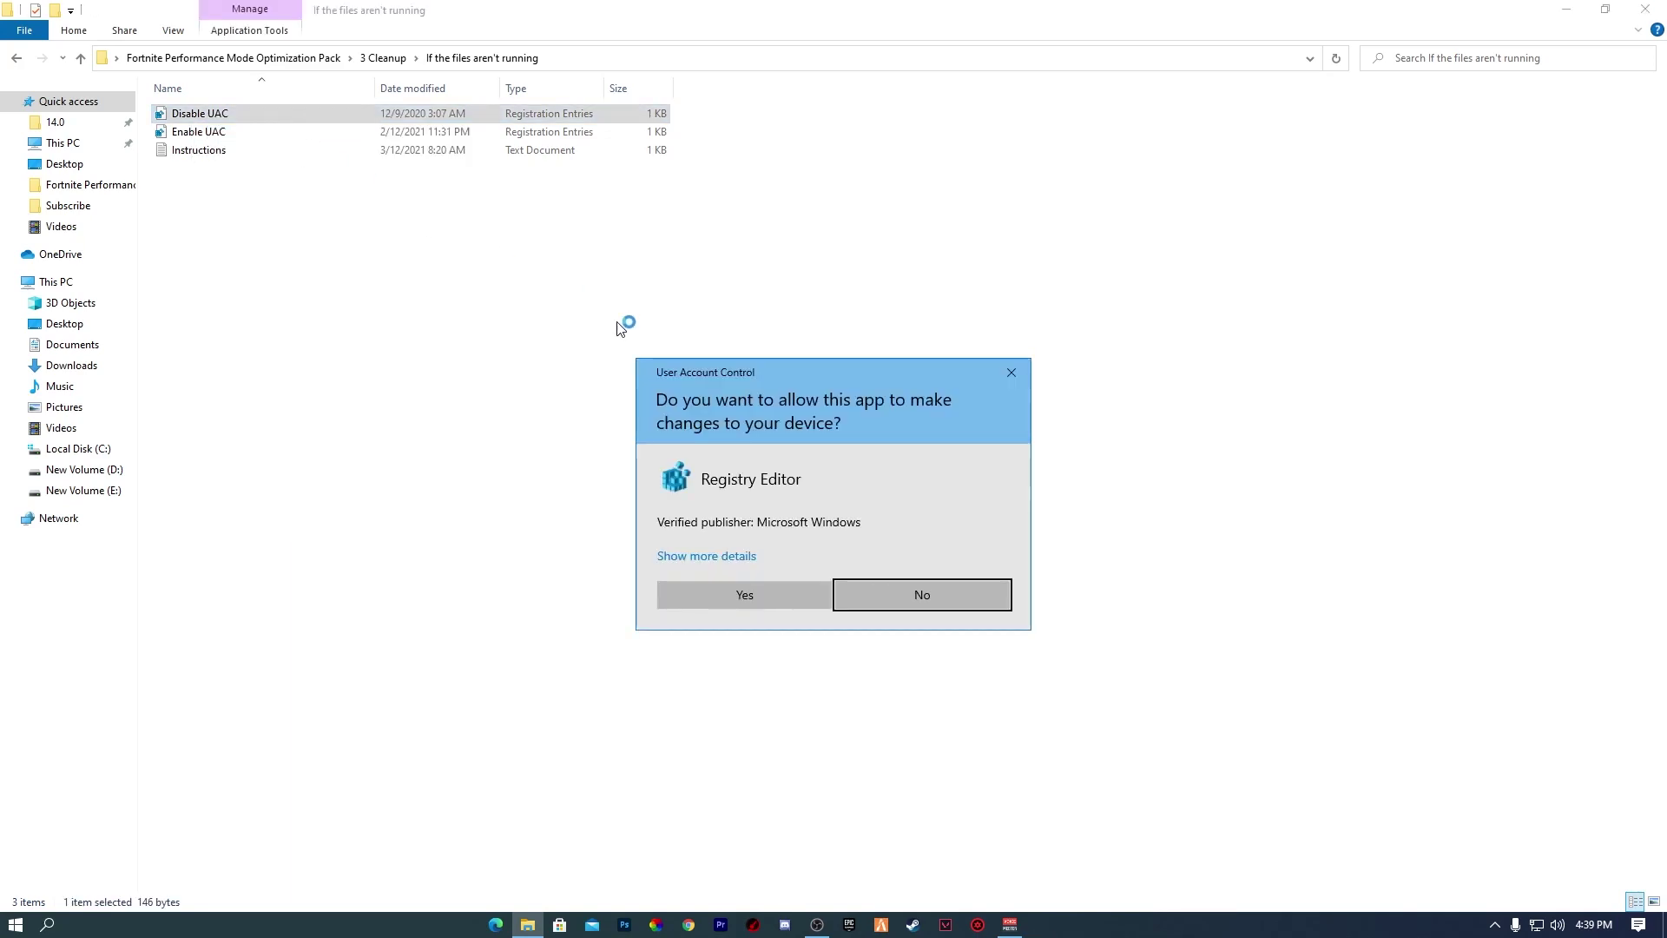
click(713, 605)
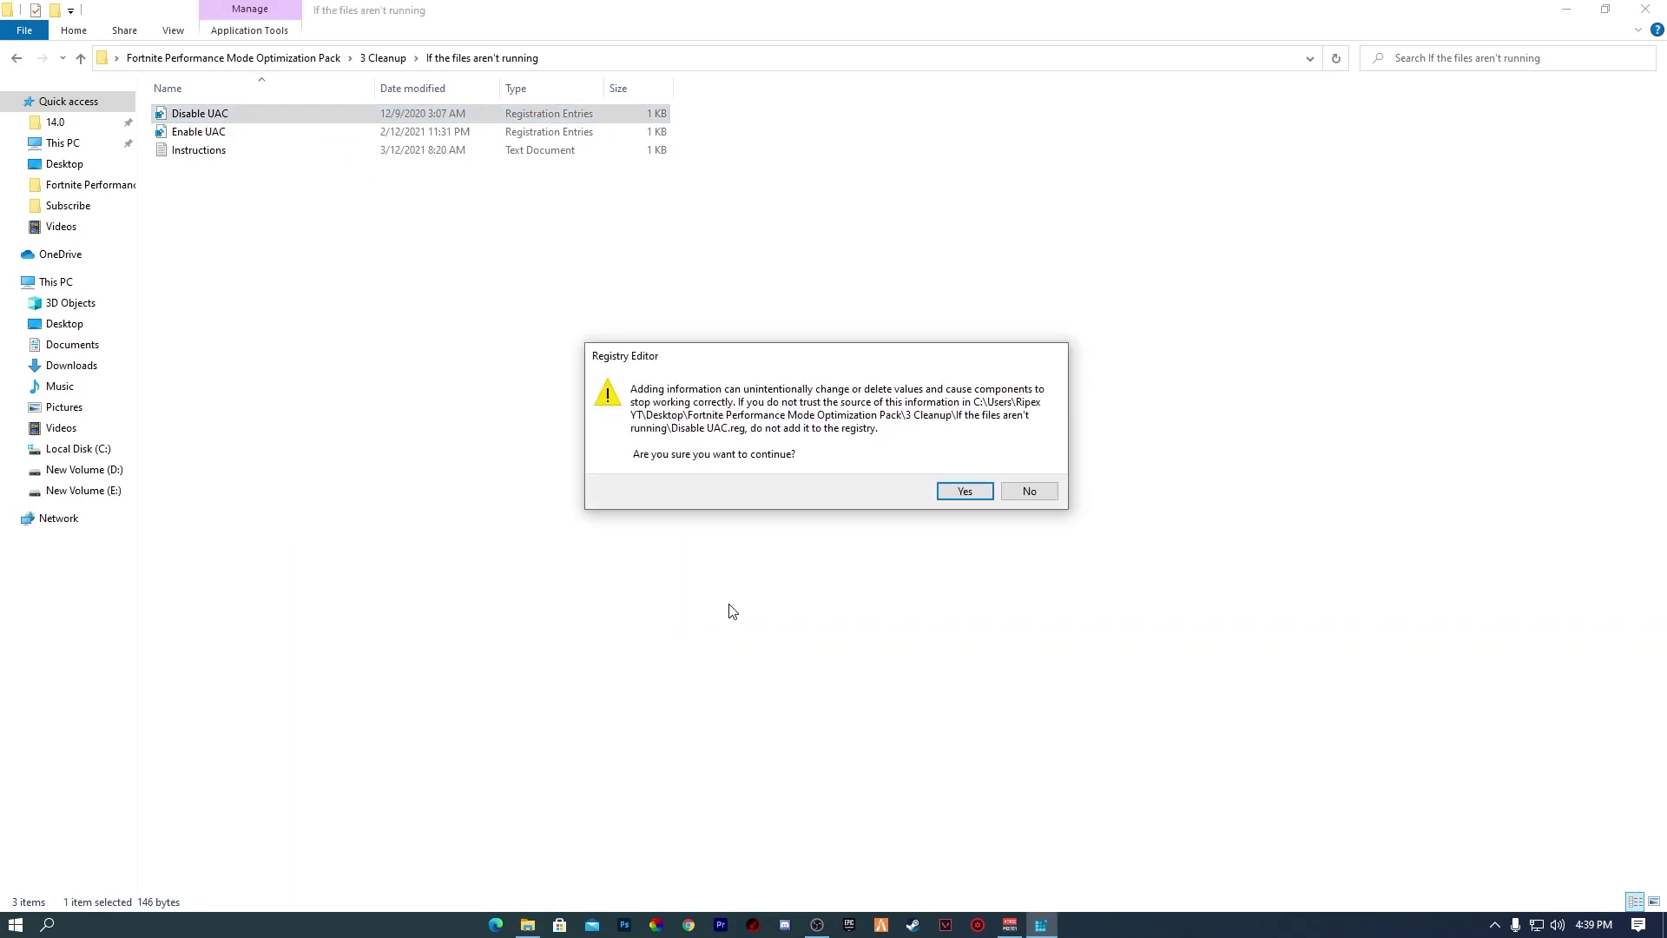
click(960, 495)
click(1030, 471)
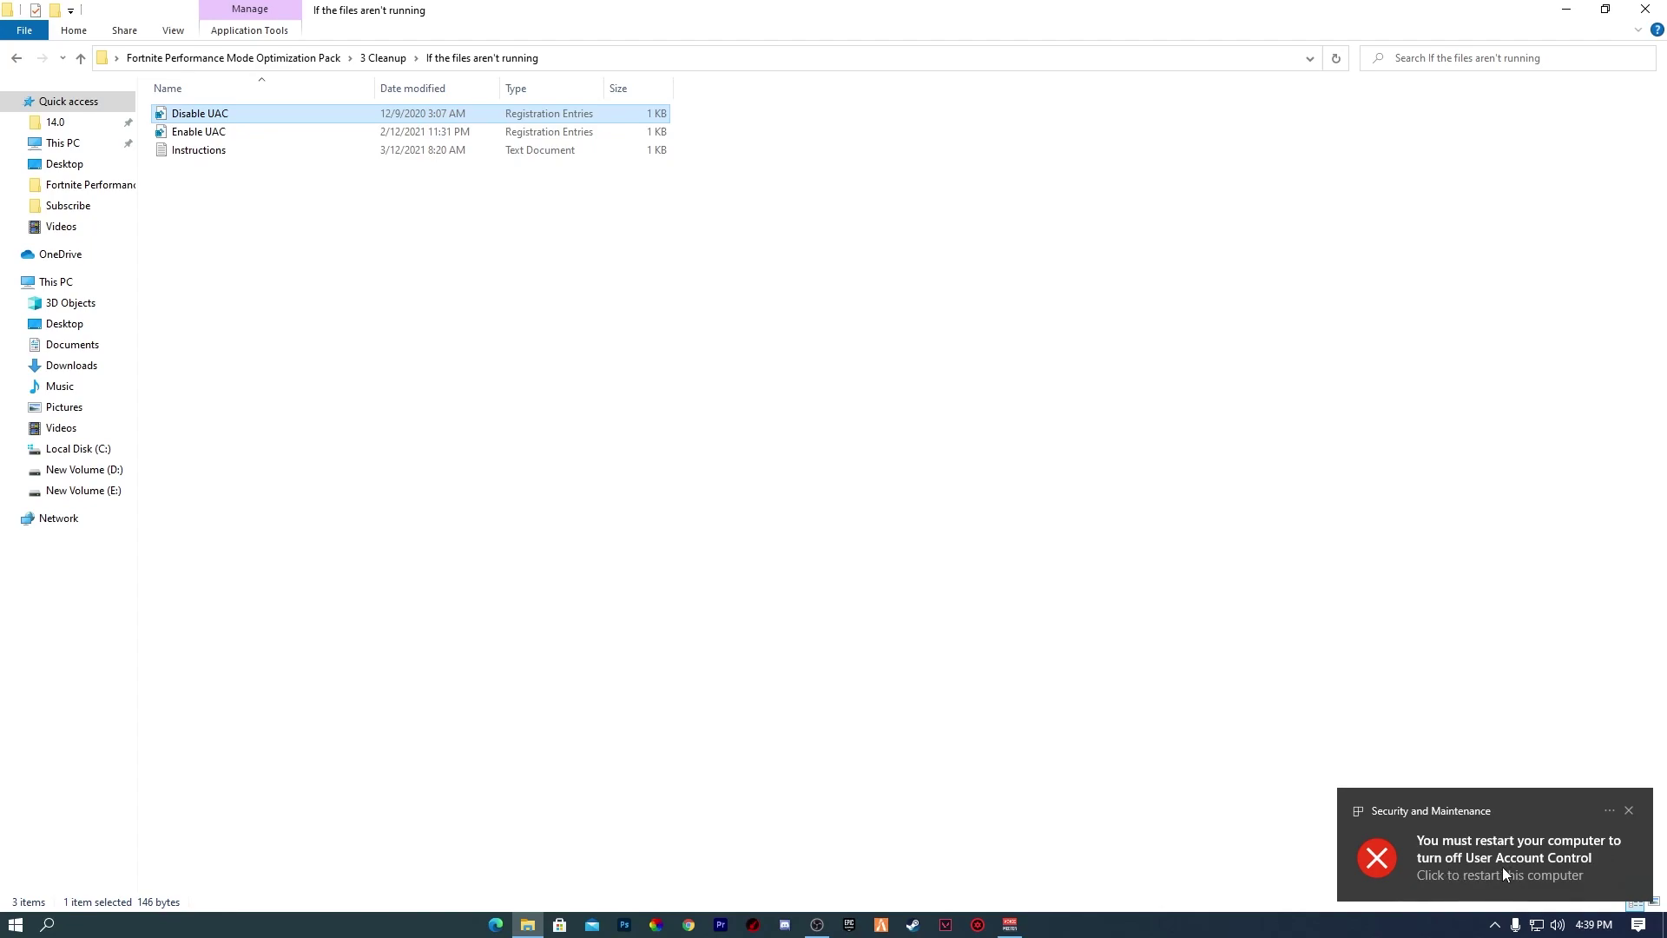
click(1628, 812)
Step: Run the Delete Log Files batch file from the 3 Cleanup folder as administrator and close its console once it finishes
key(alt+Up)
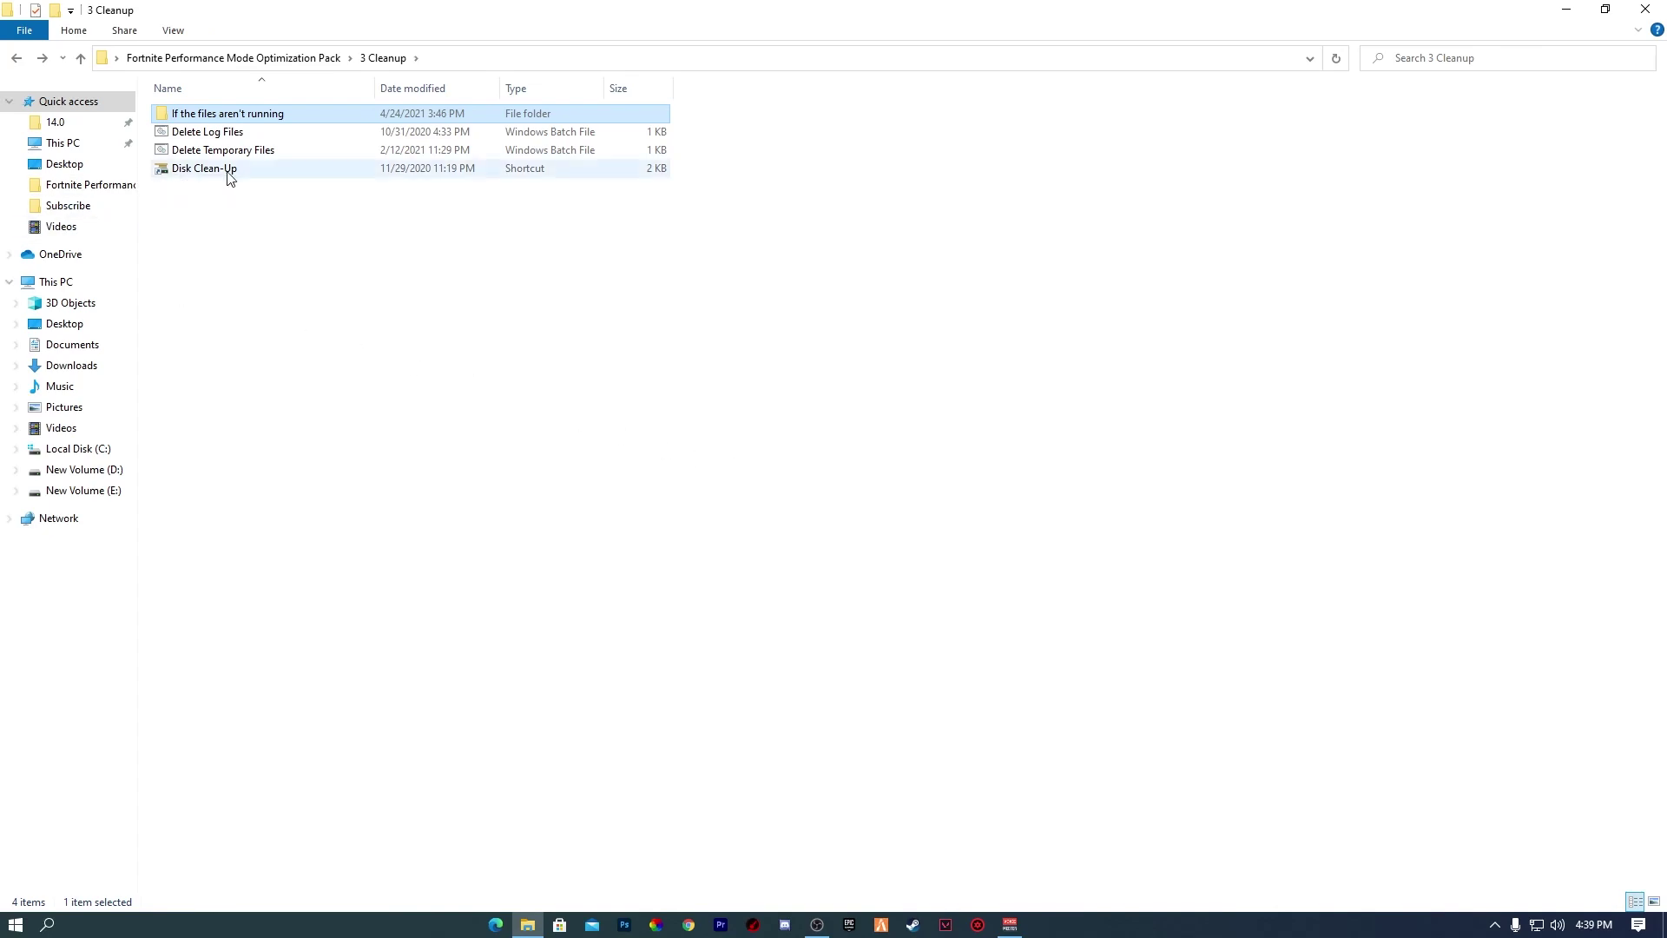
right_click(184, 130)
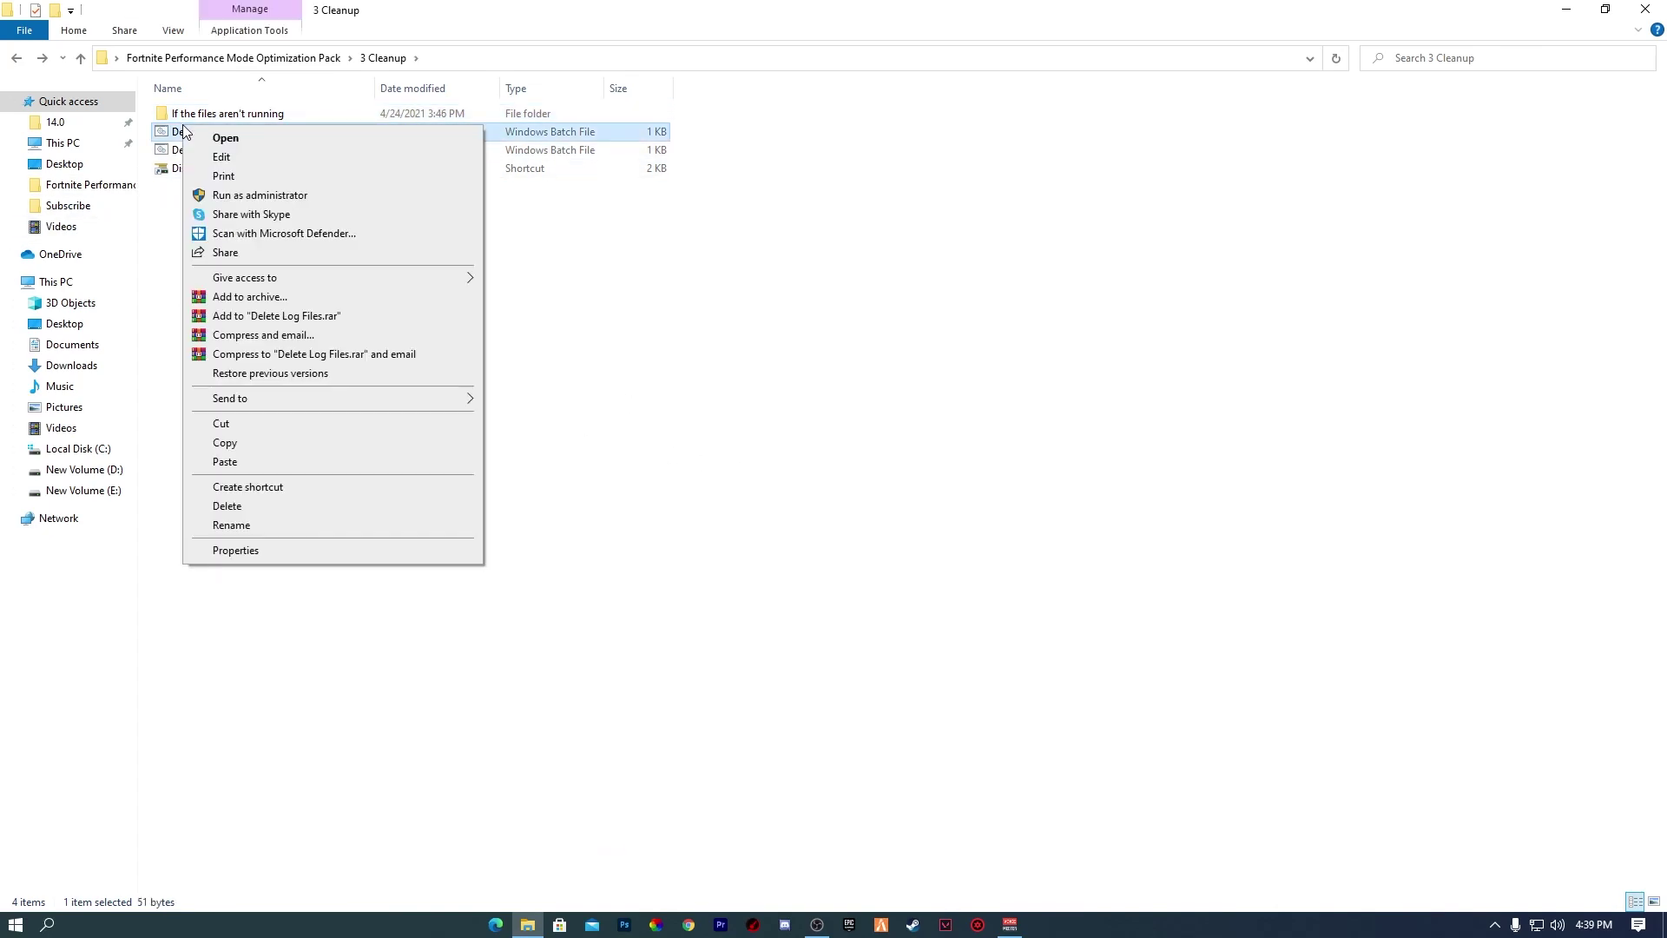
click(238, 194)
click(743, 593)
drag(271, 158, 514, 186)
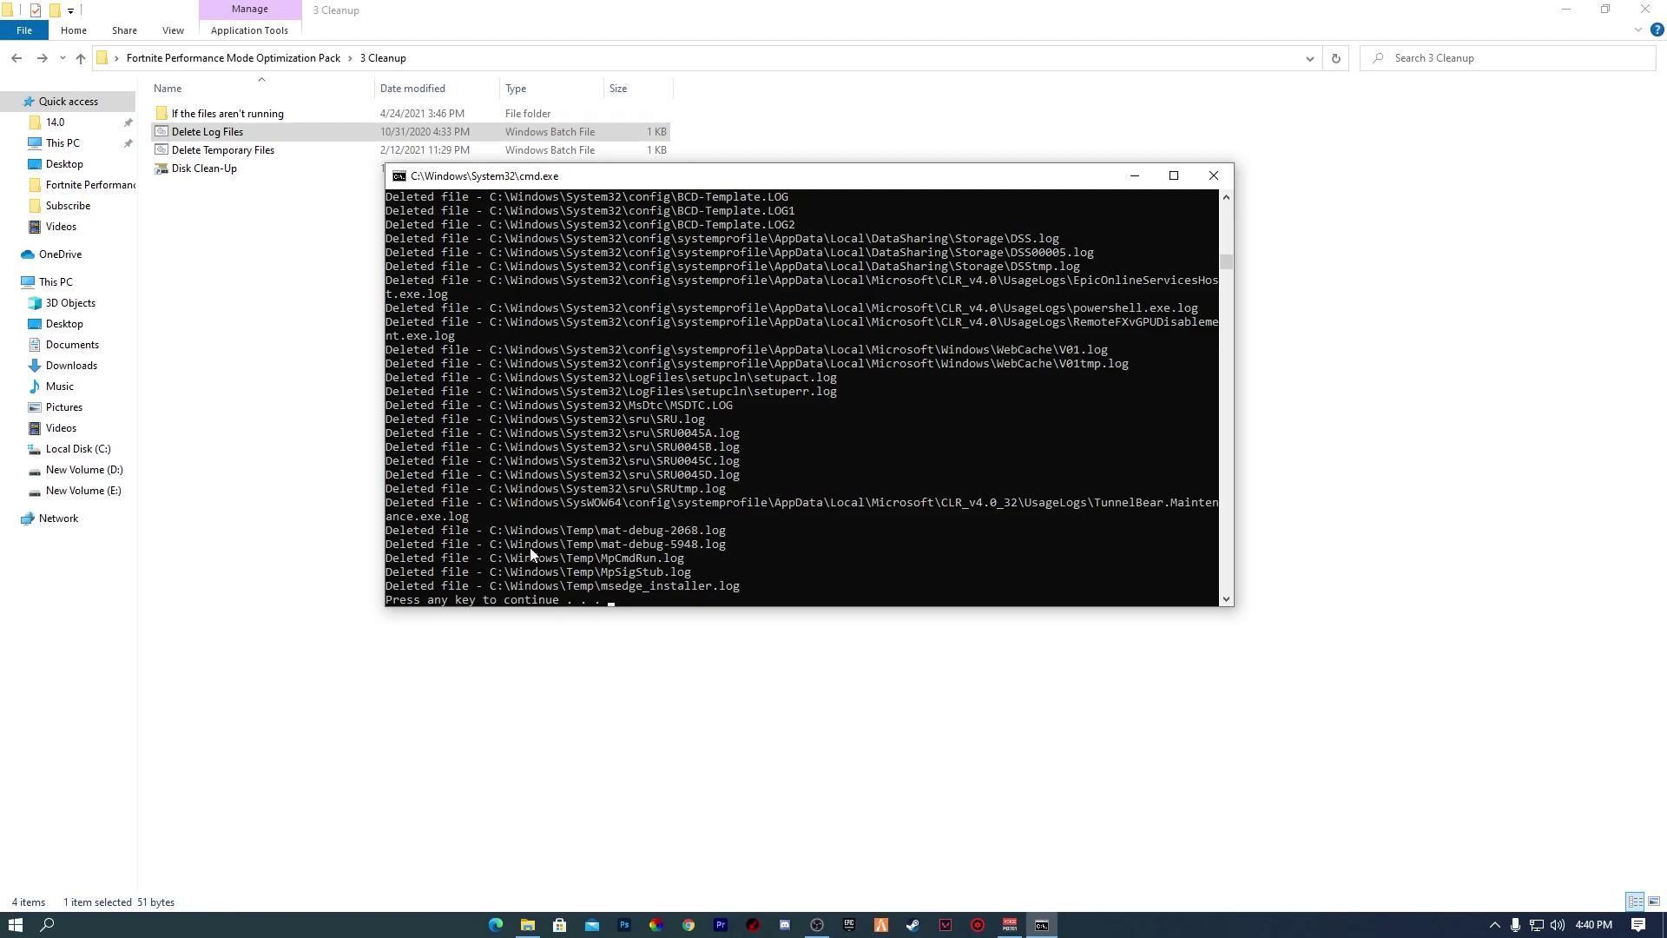
key(Return)
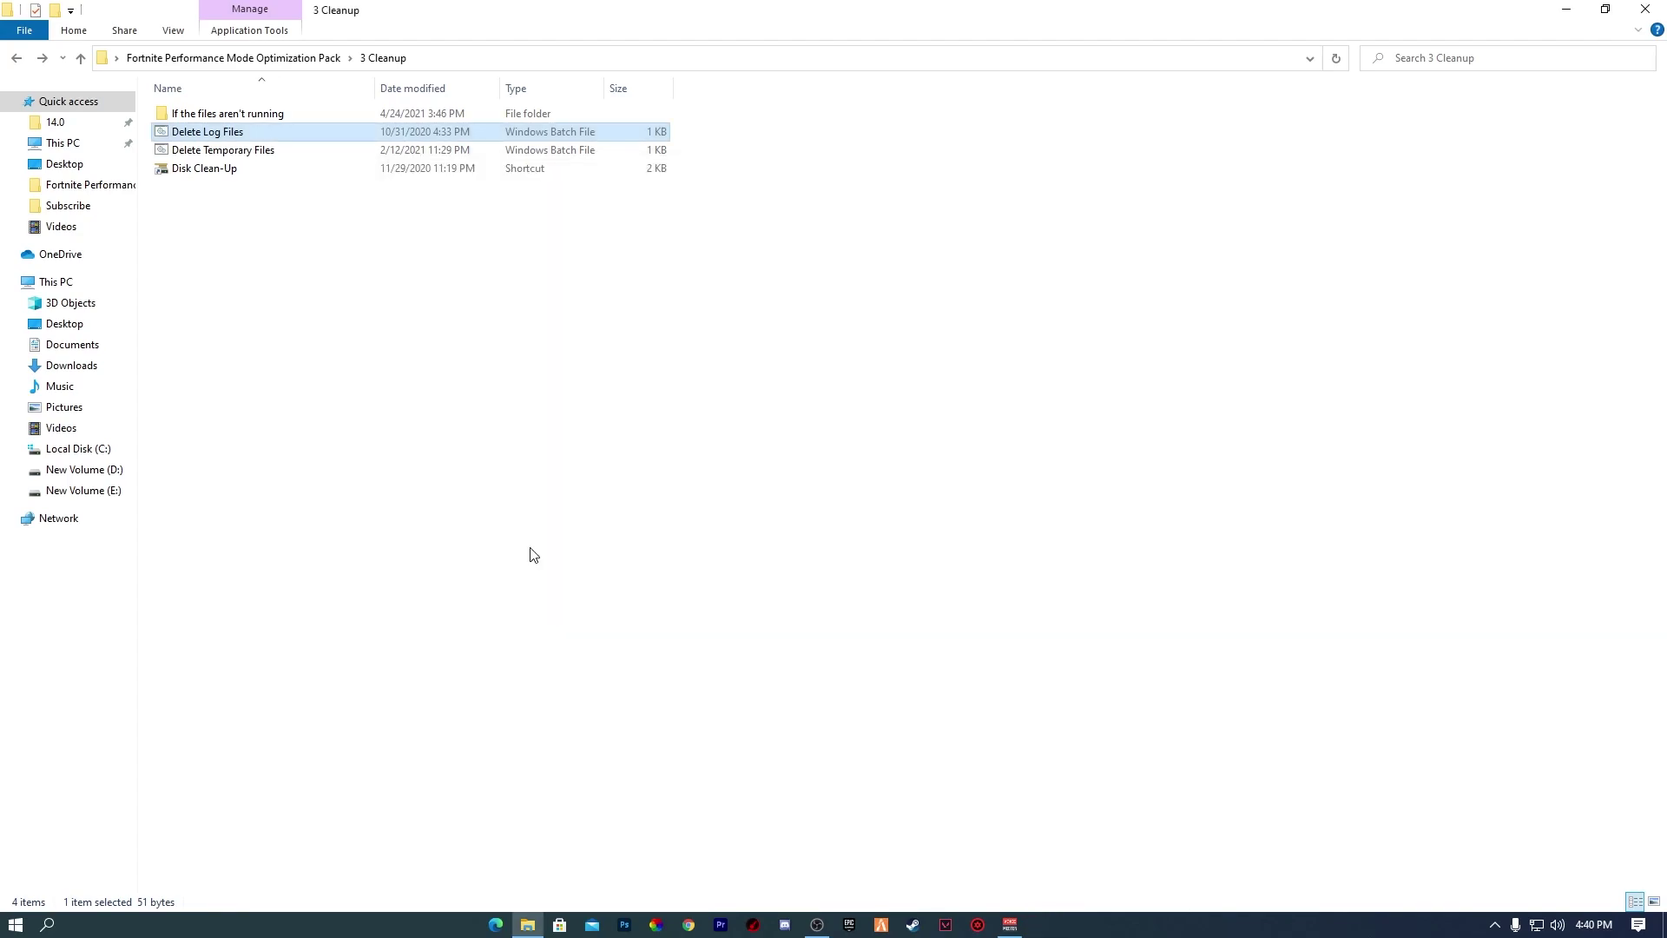
Step: Run the Delete Temporary Files batch file from the 3 Cleanup folder as administrator, allow it, and close its console once it finishes
right_click(208, 154)
click(276, 221)
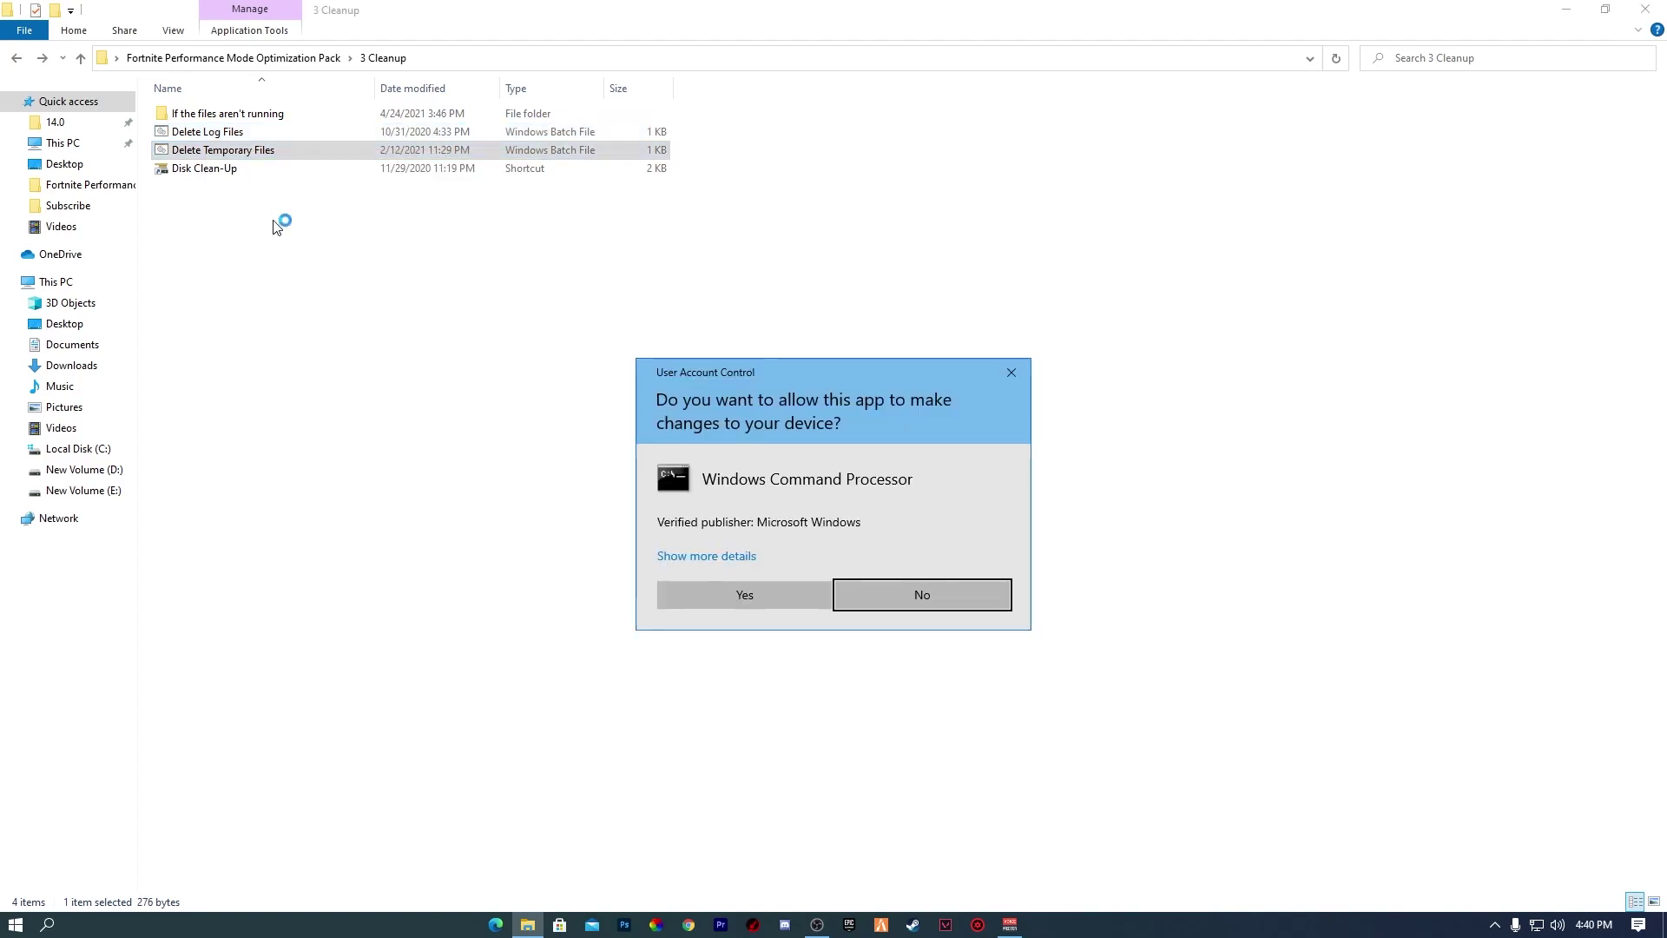
click(702, 590)
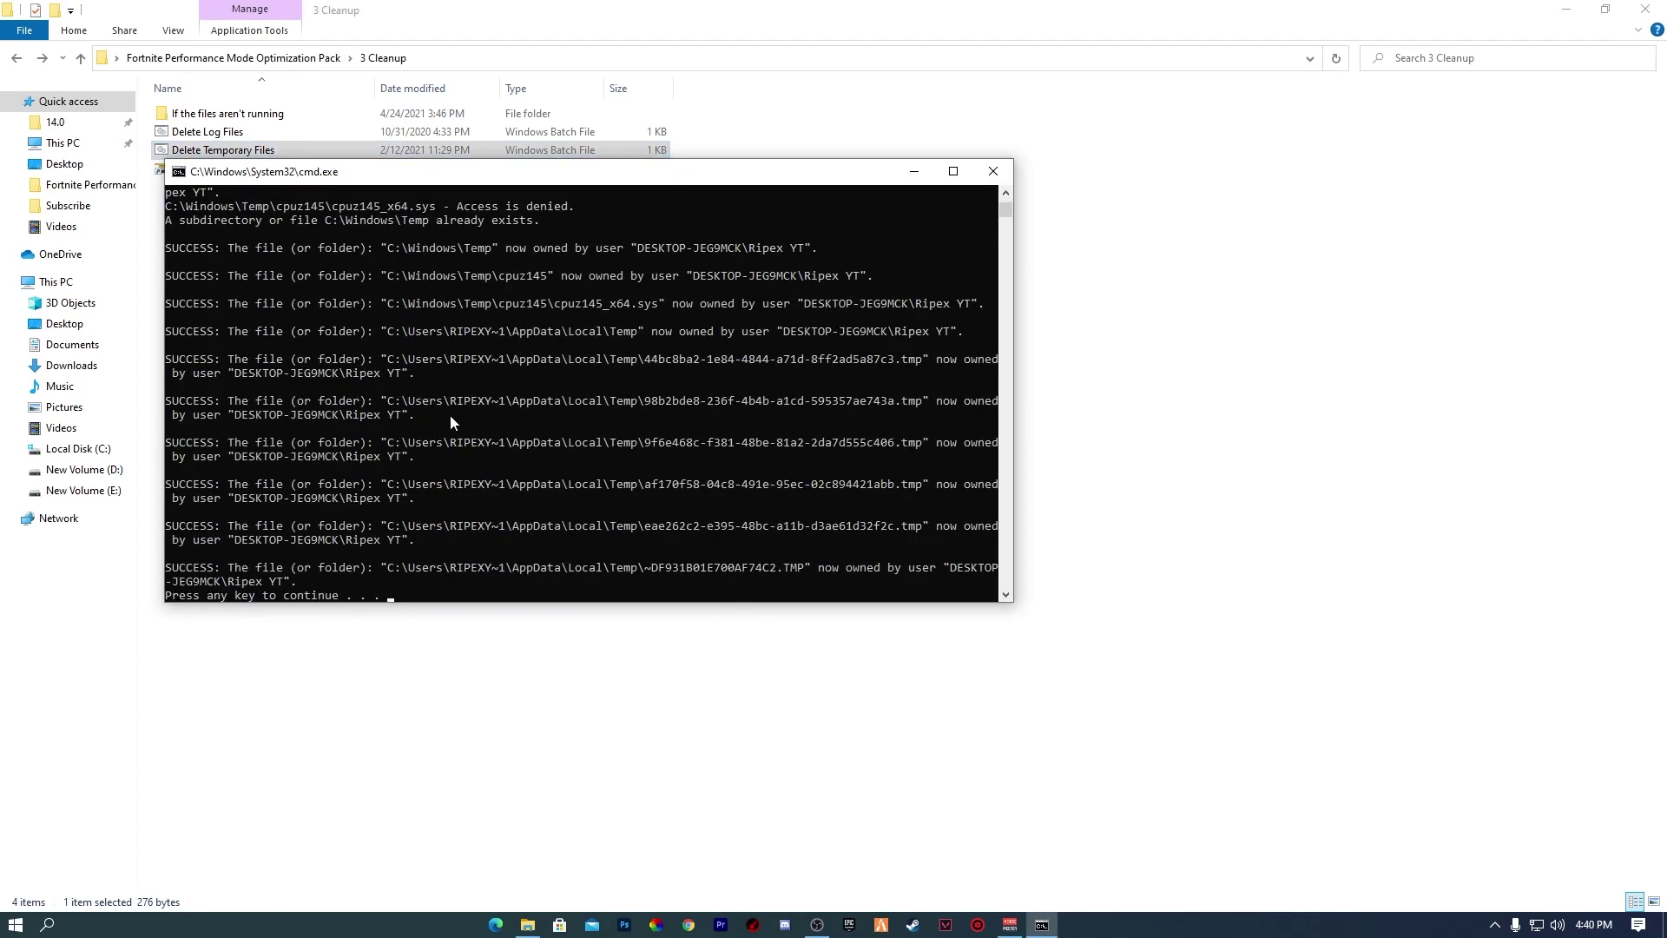
click(993, 171)
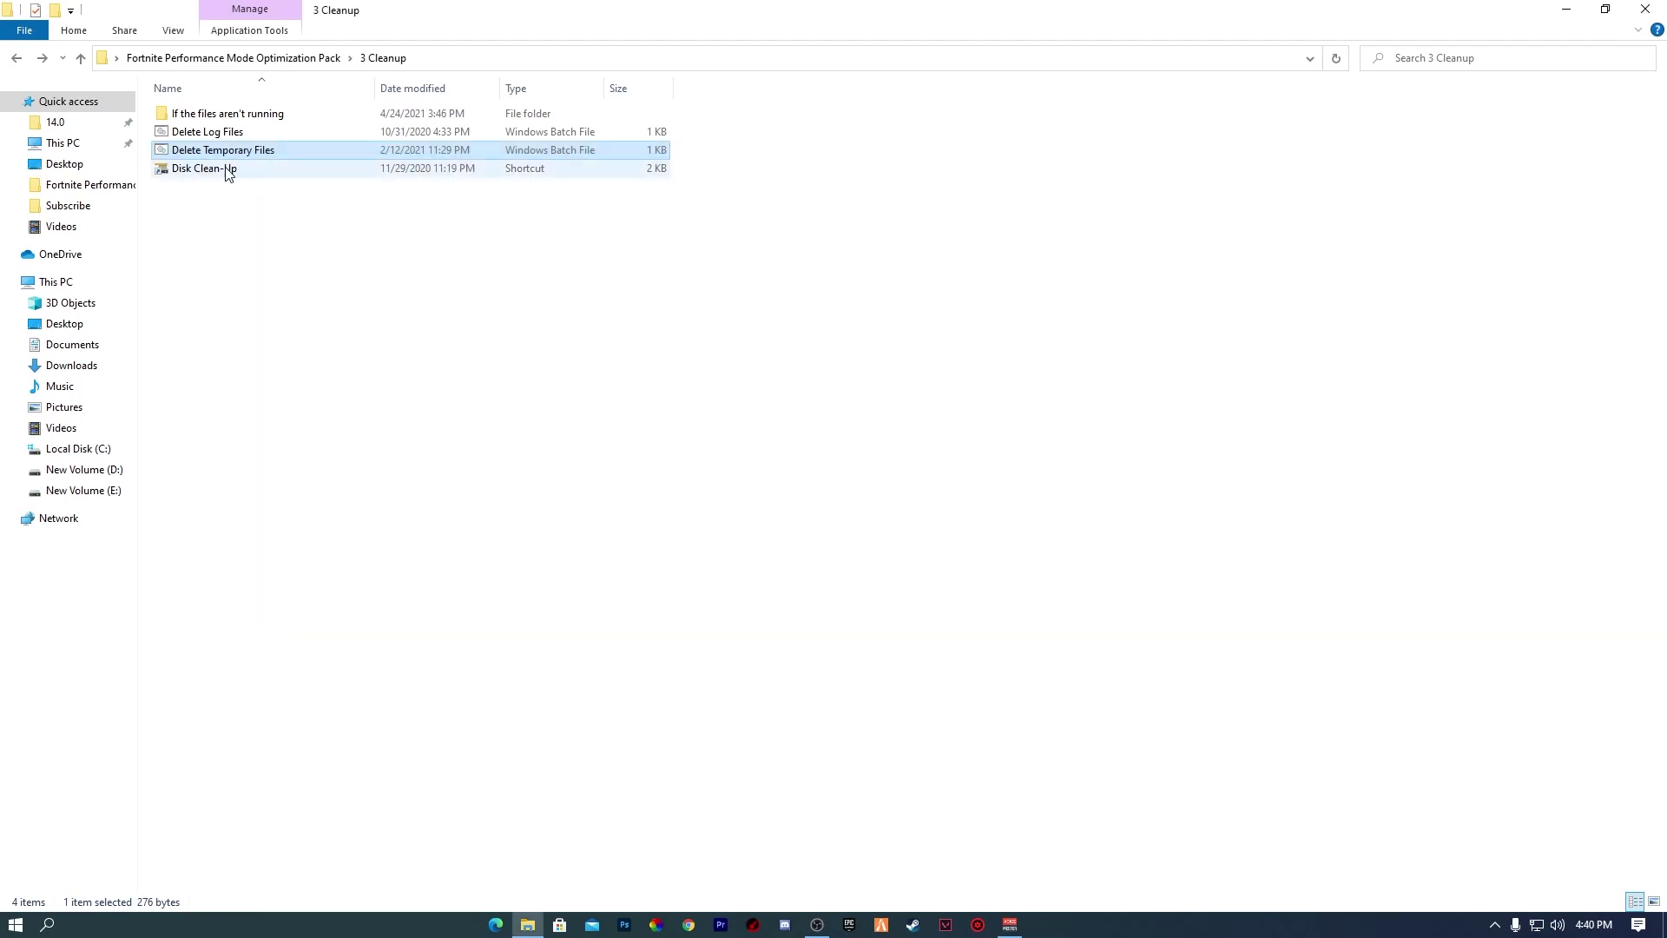
Step: Run the Disk Clean-Up shortcut as administrator, clean the C: drive with the preselected file types, and close the 3 Cleanup folder window
click(204, 171)
right_click(204, 171)
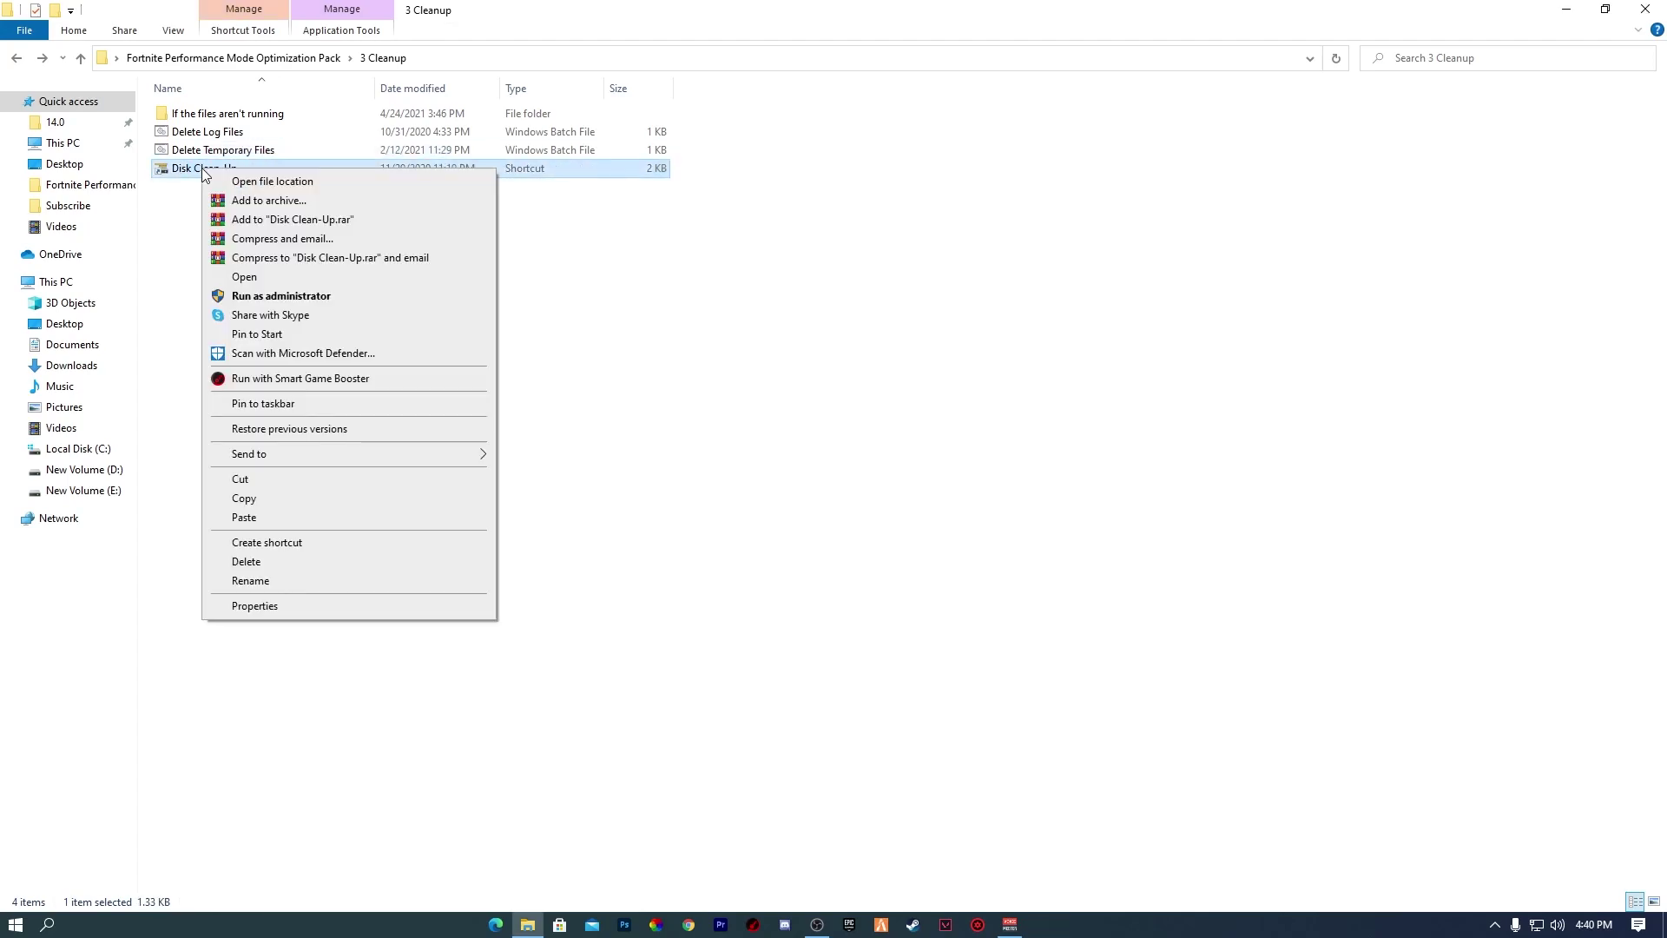
click(244, 299)
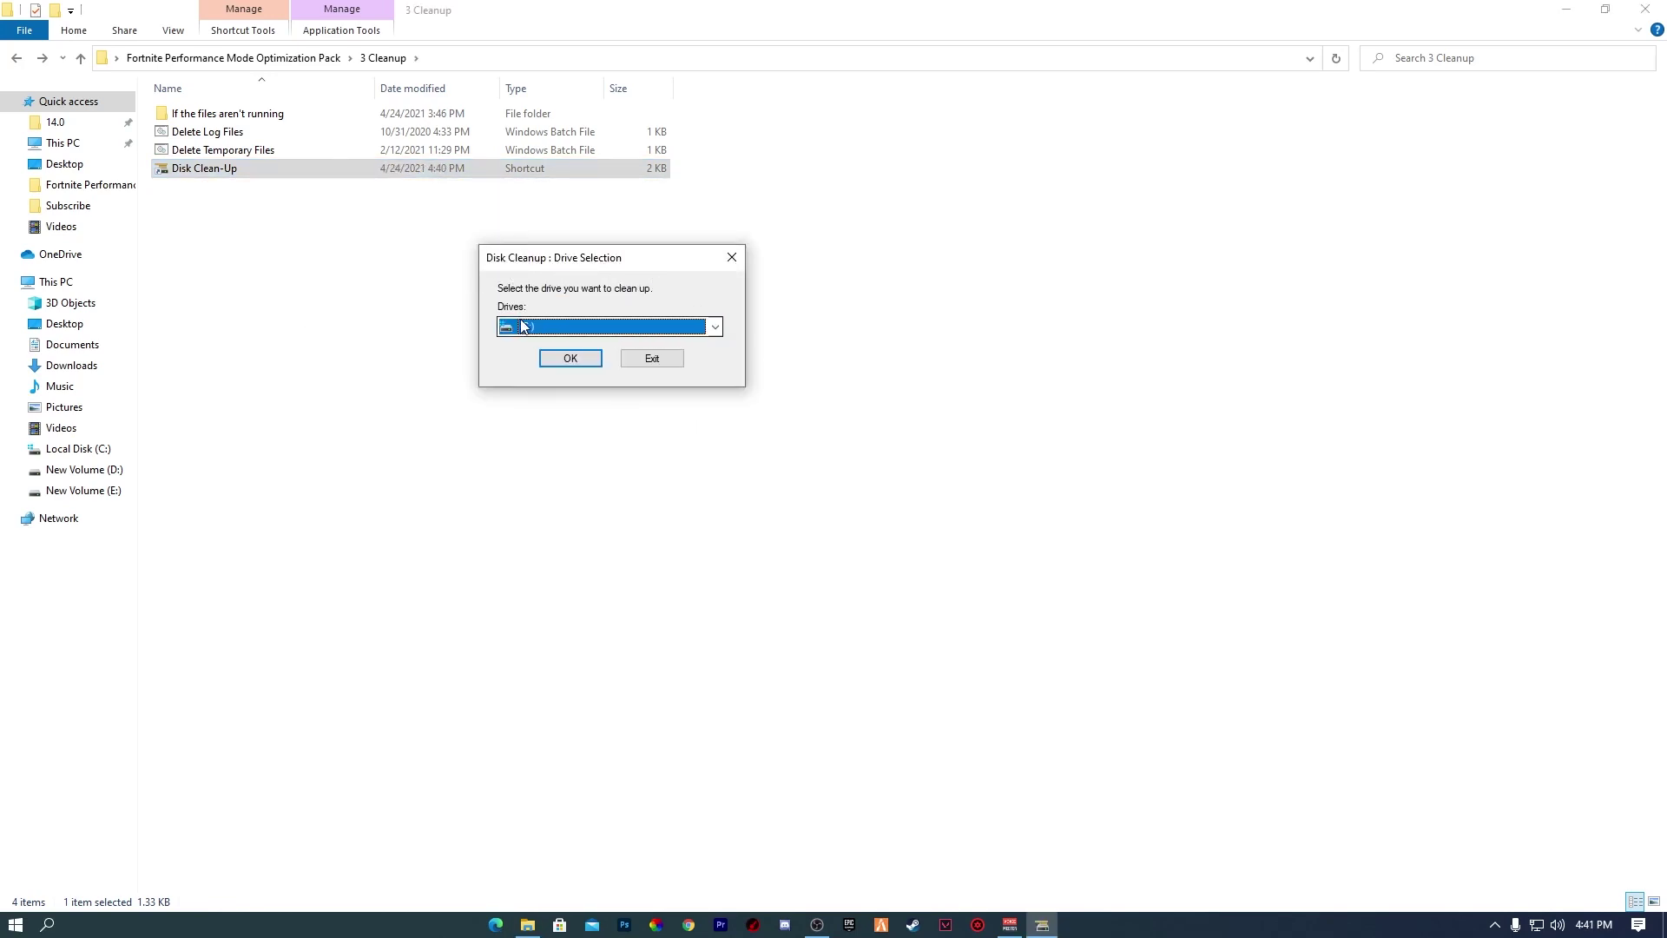
click(715, 334)
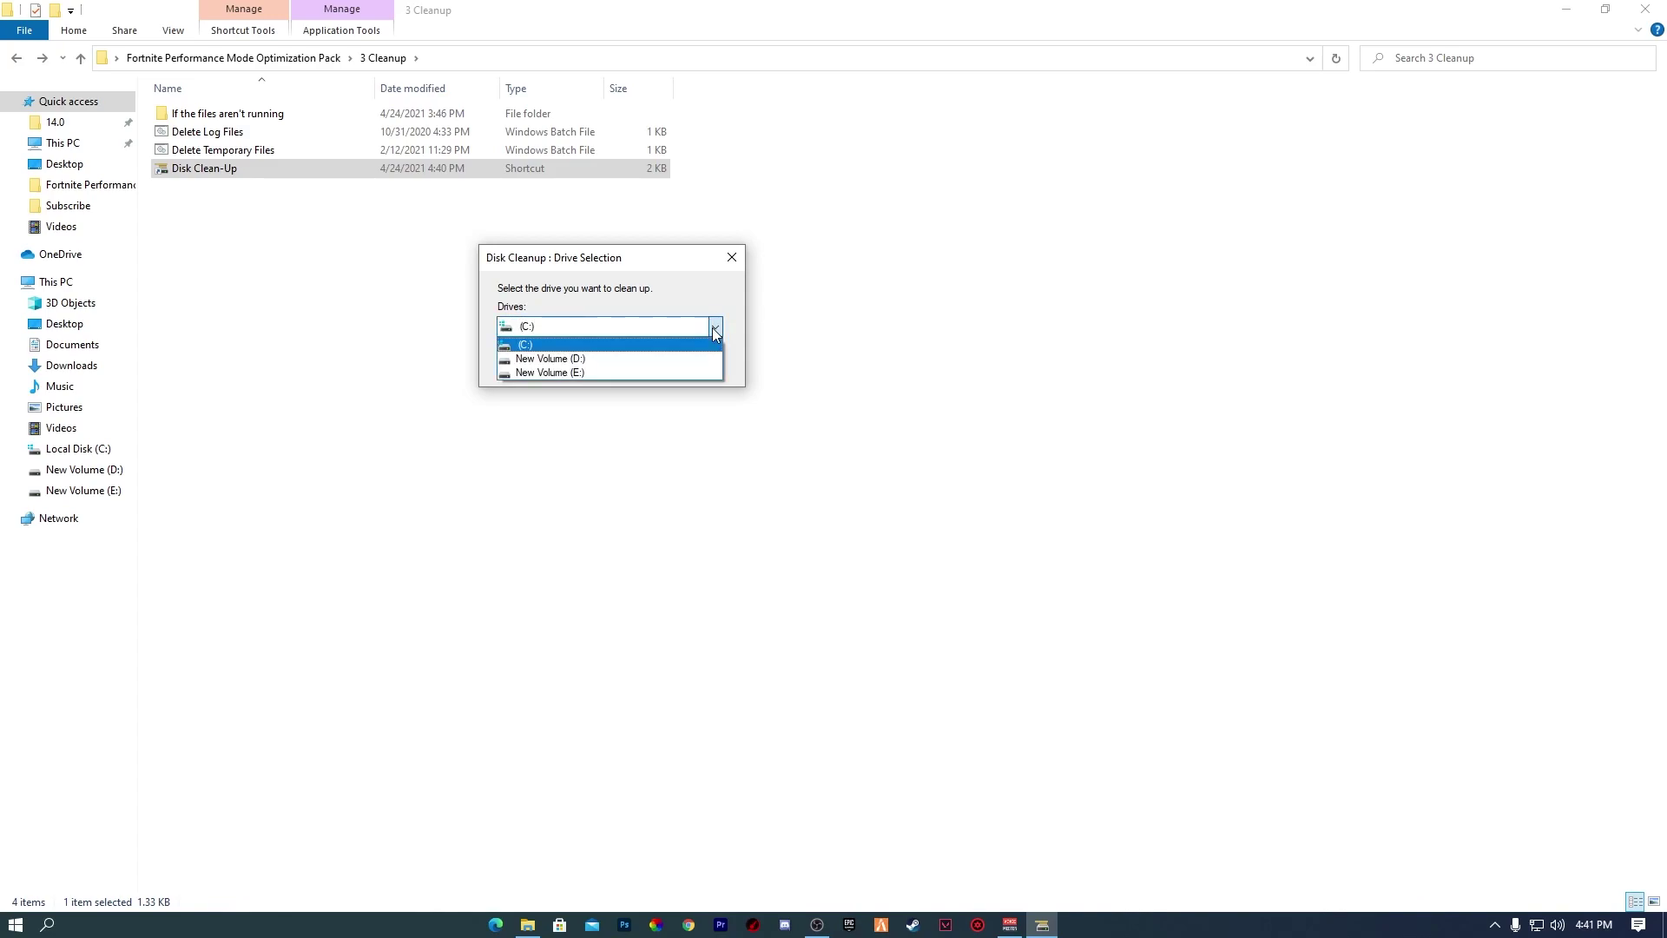
click(547, 345)
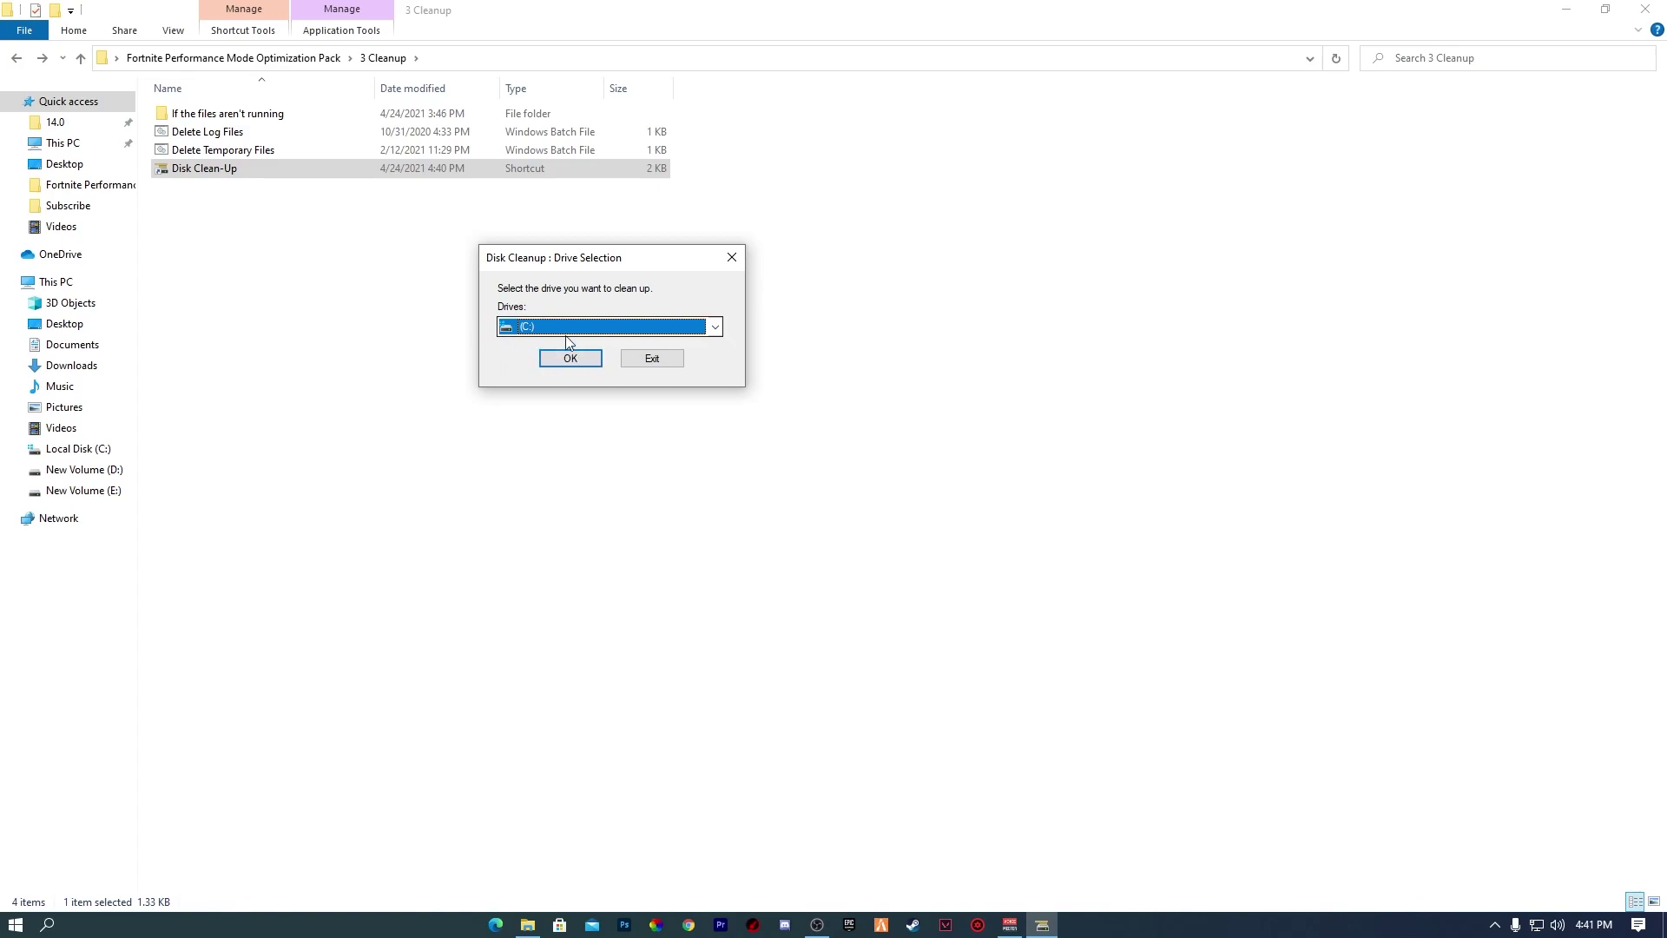
click(704, 334)
click(564, 339)
click(571, 358)
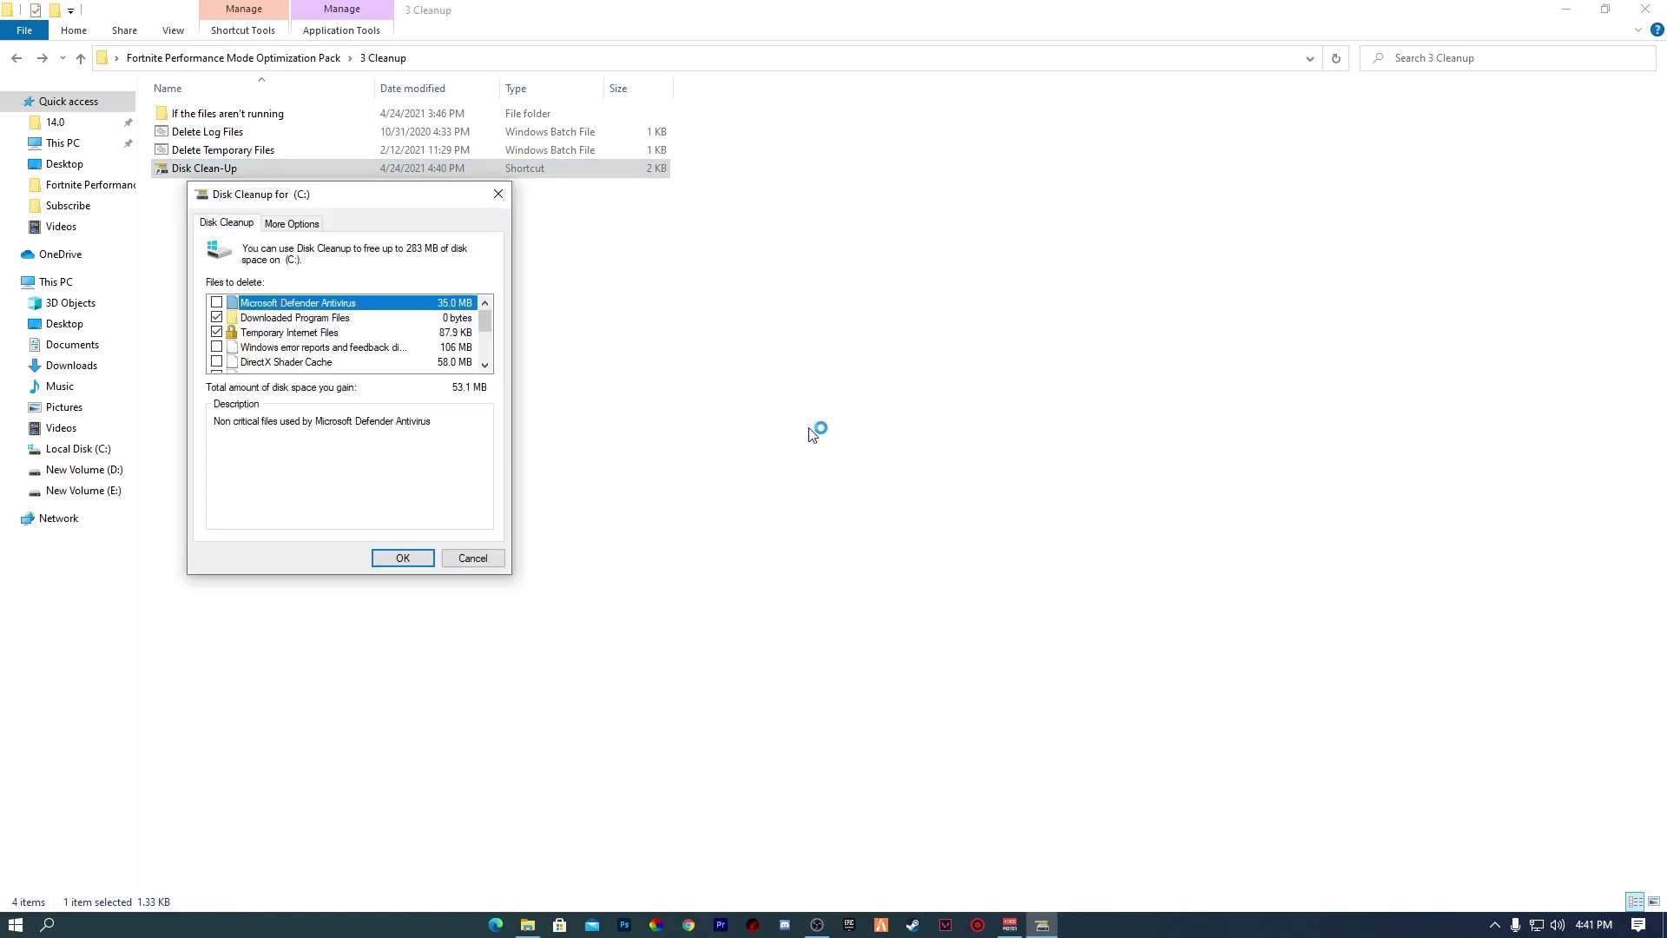
click(402, 558)
click(858, 475)
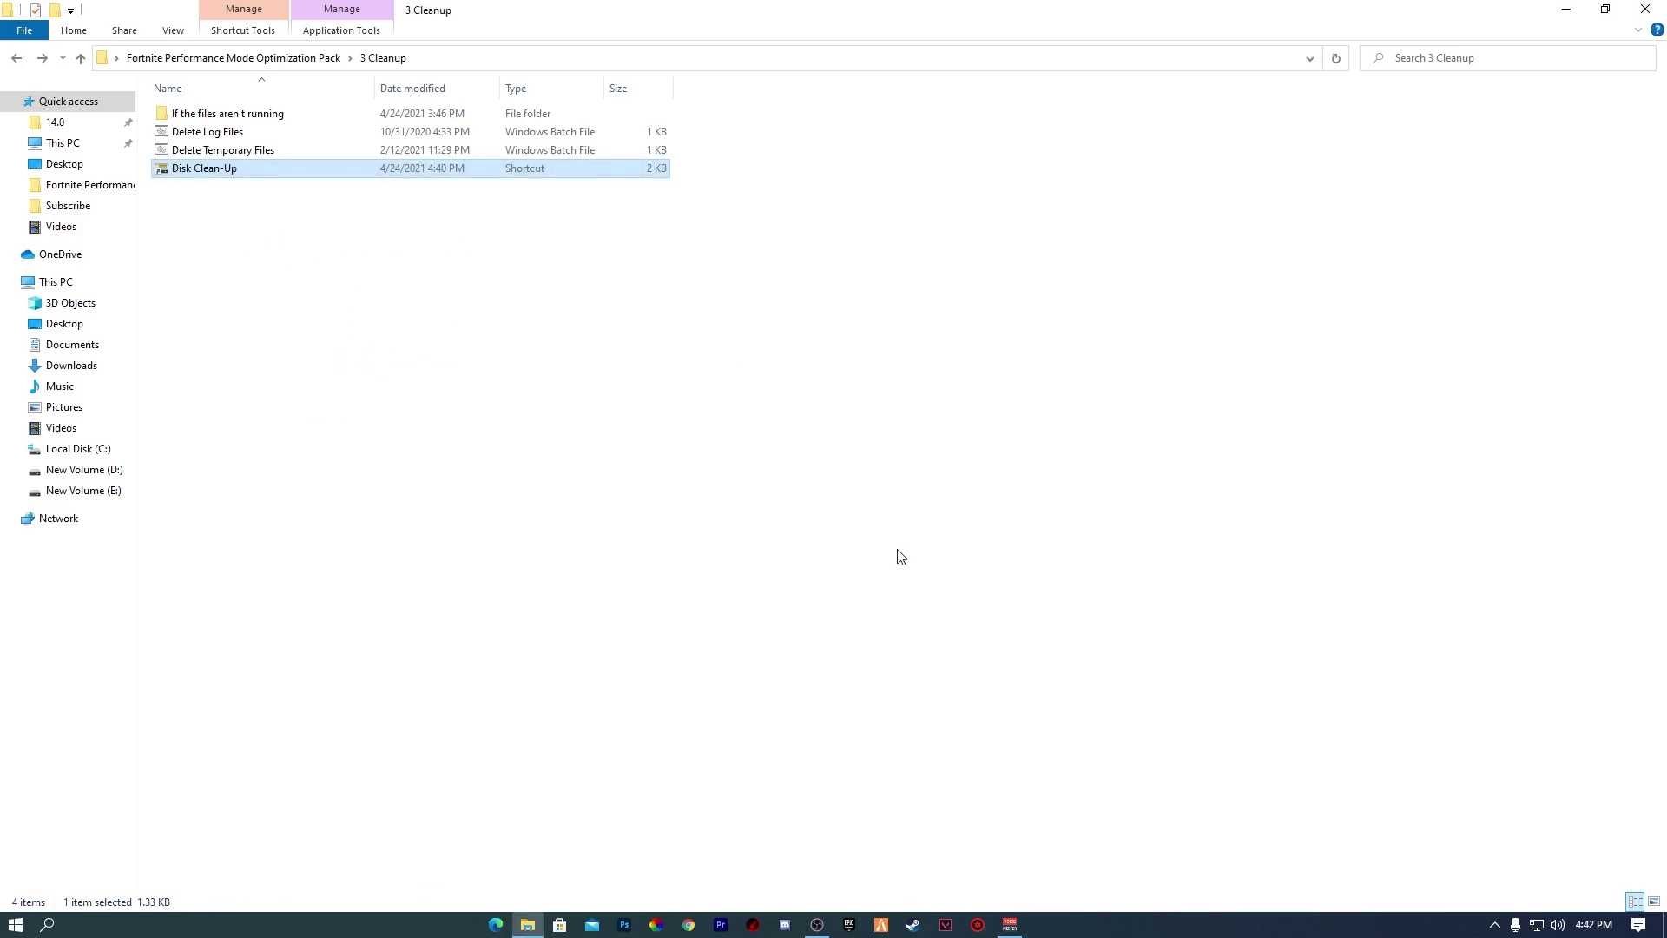
click(1645, 9)
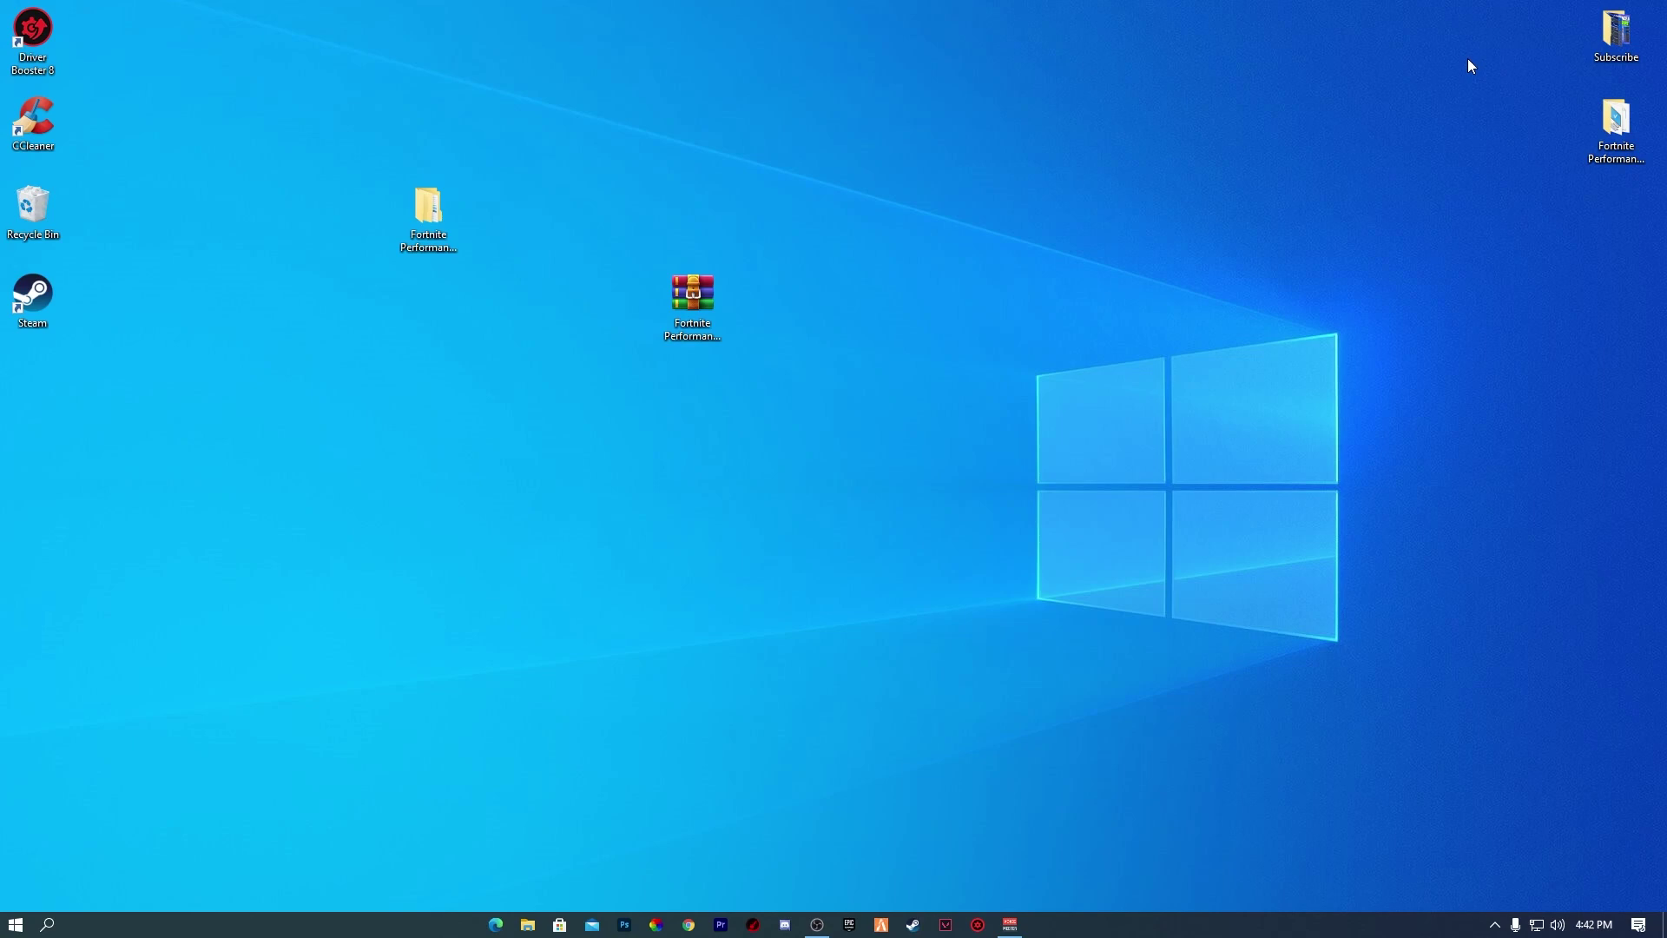
Step: Open the C: drive folder Program Files > Epic Games > Fortnite > FortniteGame > Binaries > Win64 and locate the four Fortnite applications
click(527, 925)
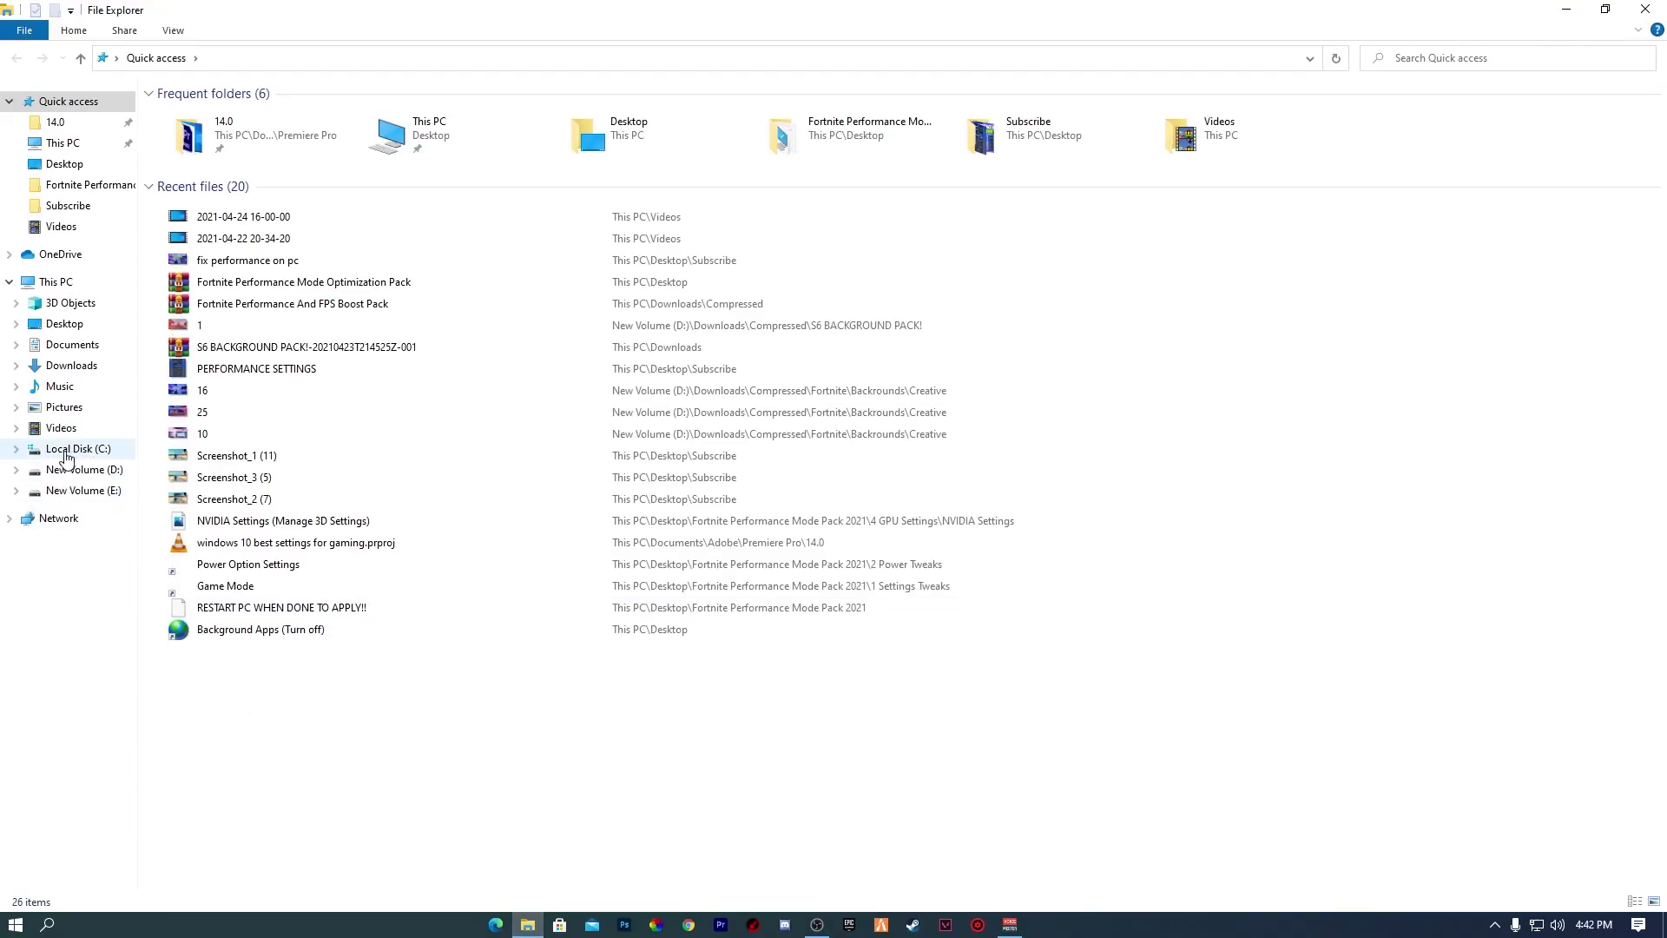
click(74, 449)
double_click(217, 132)
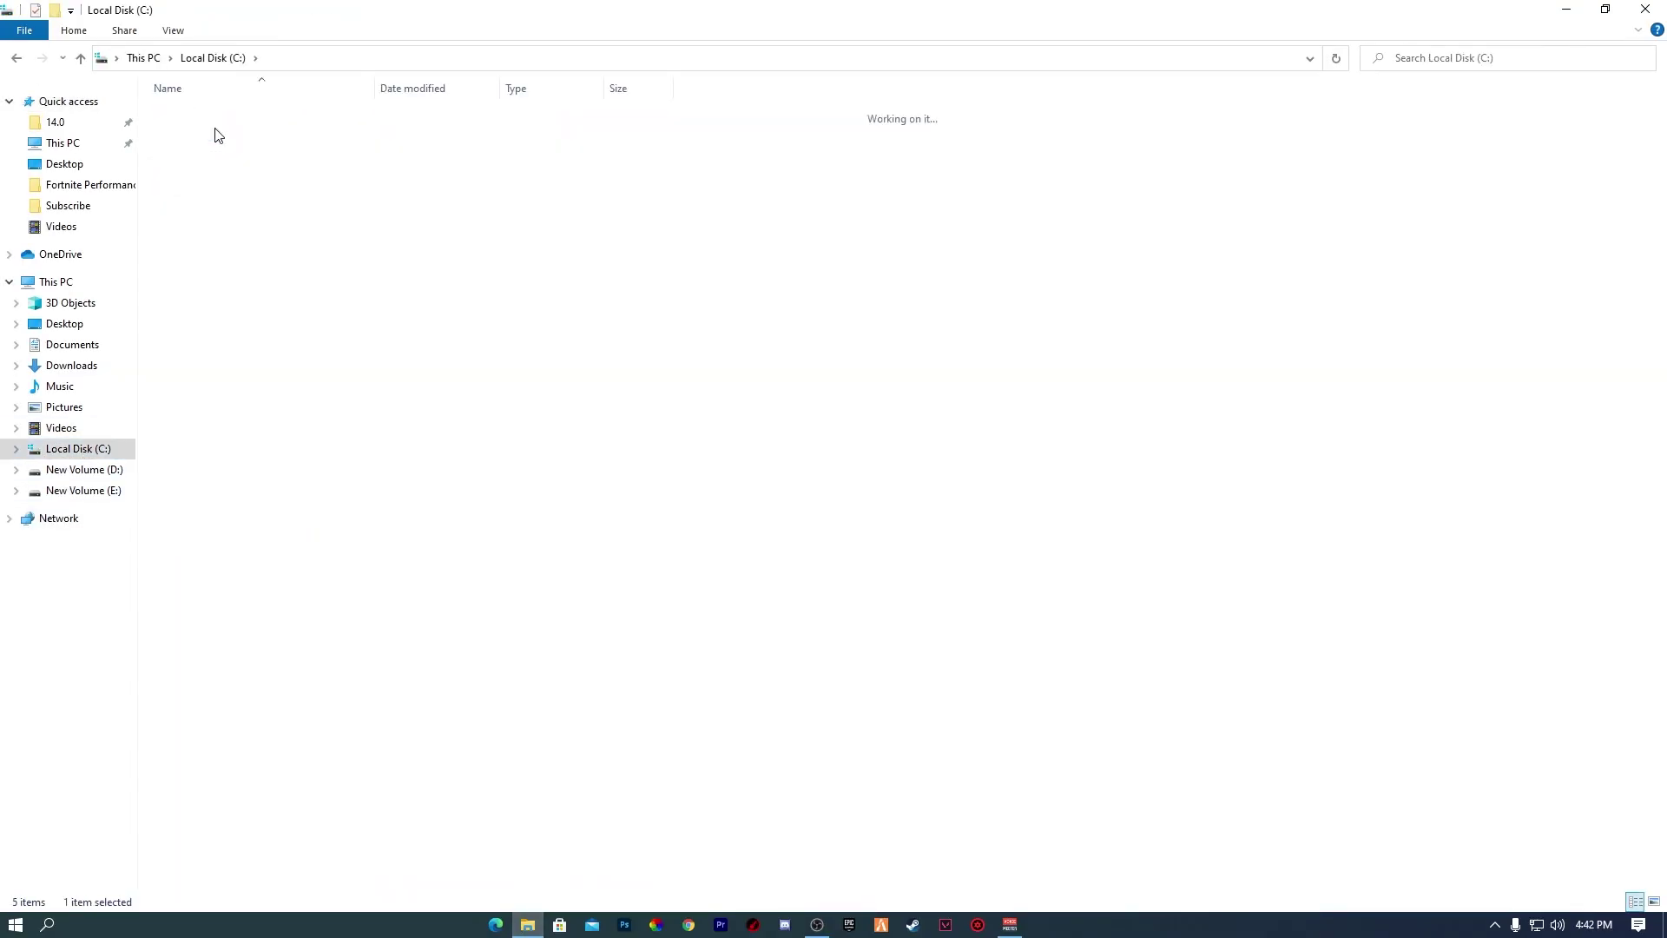
double_click(201, 226)
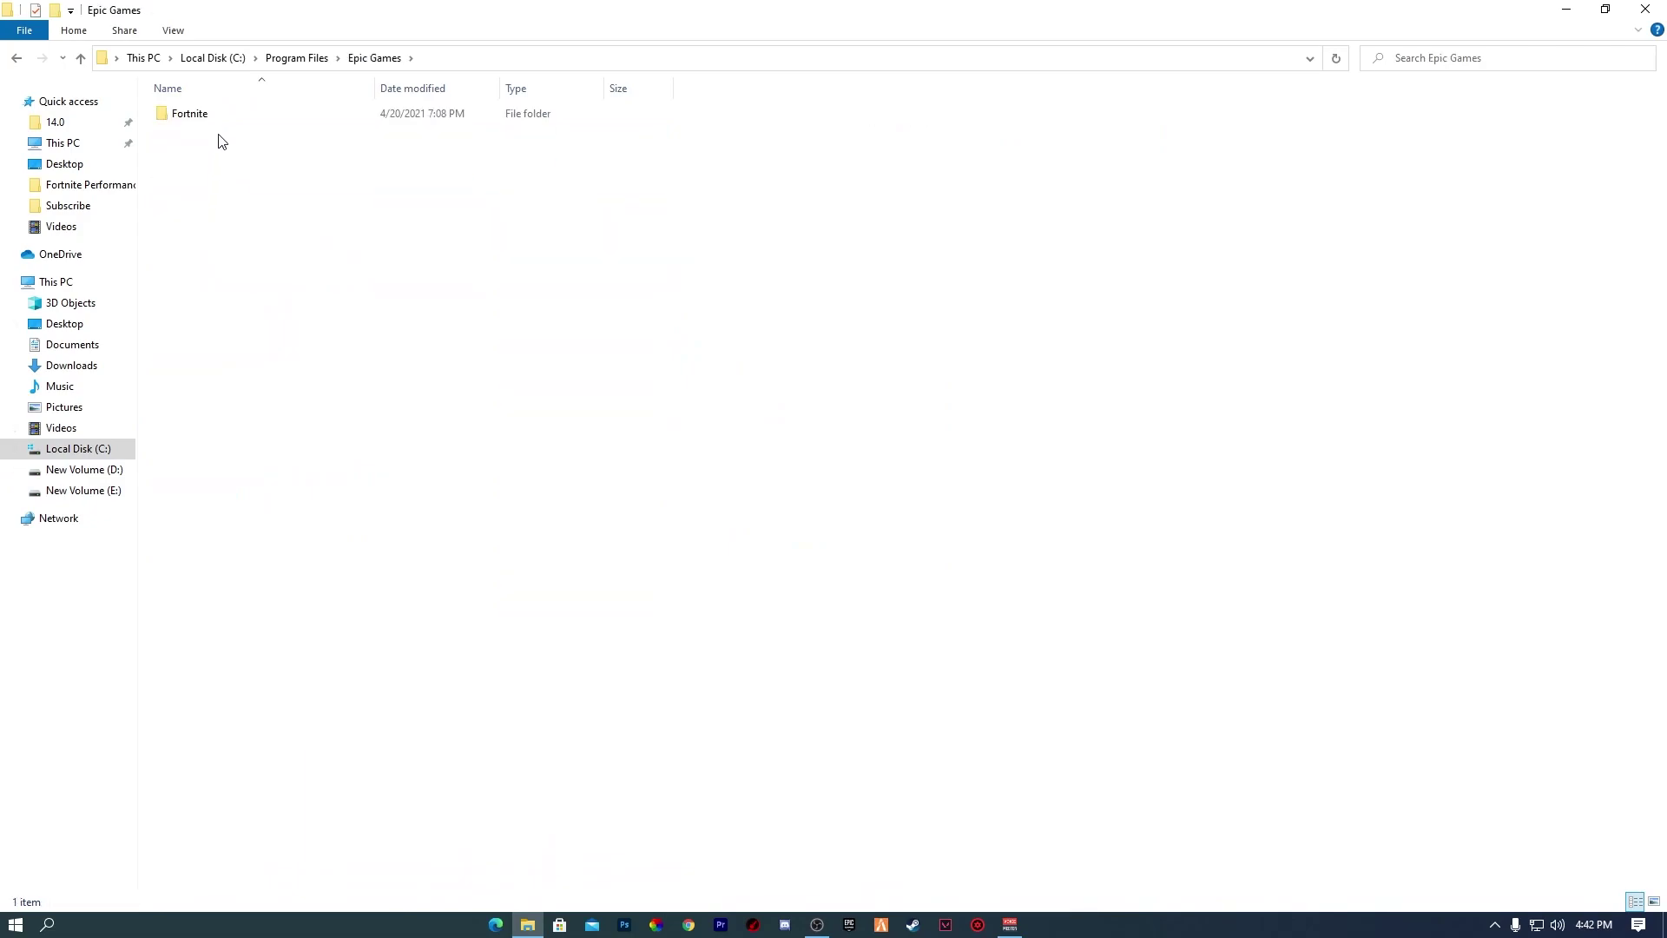
double_click(224, 116)
double_click(222, 149)
double_click(239, 121)
double_click(229, 133)
scroll(408, 330, down, 5)
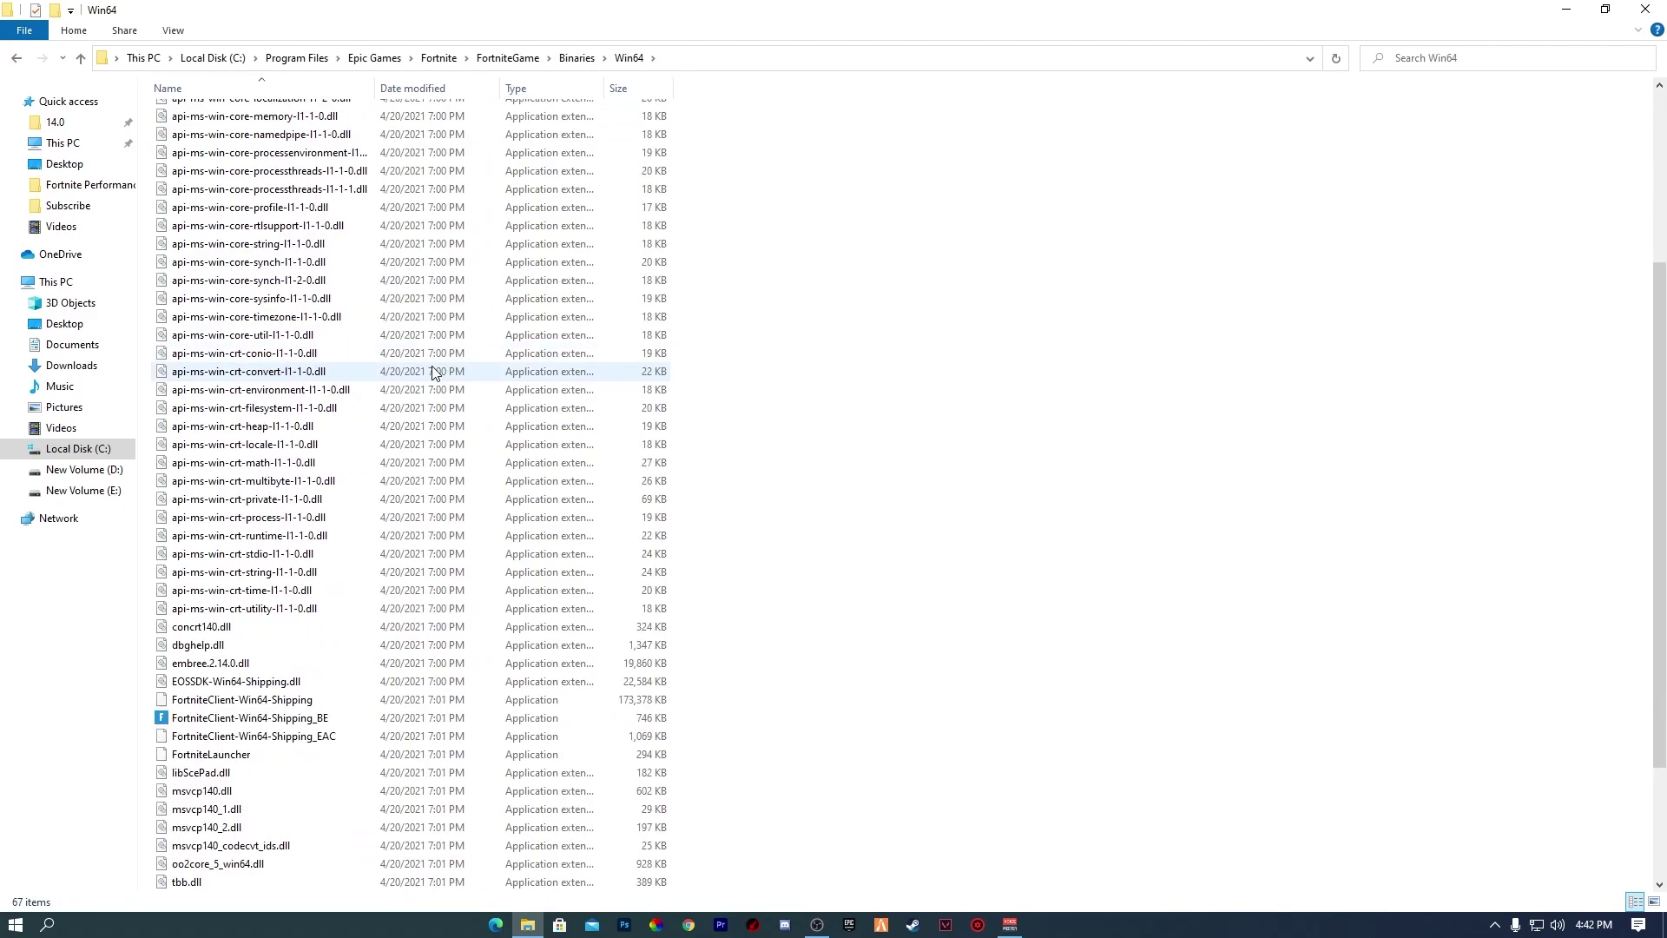
scroll(434, 372, down, 1)
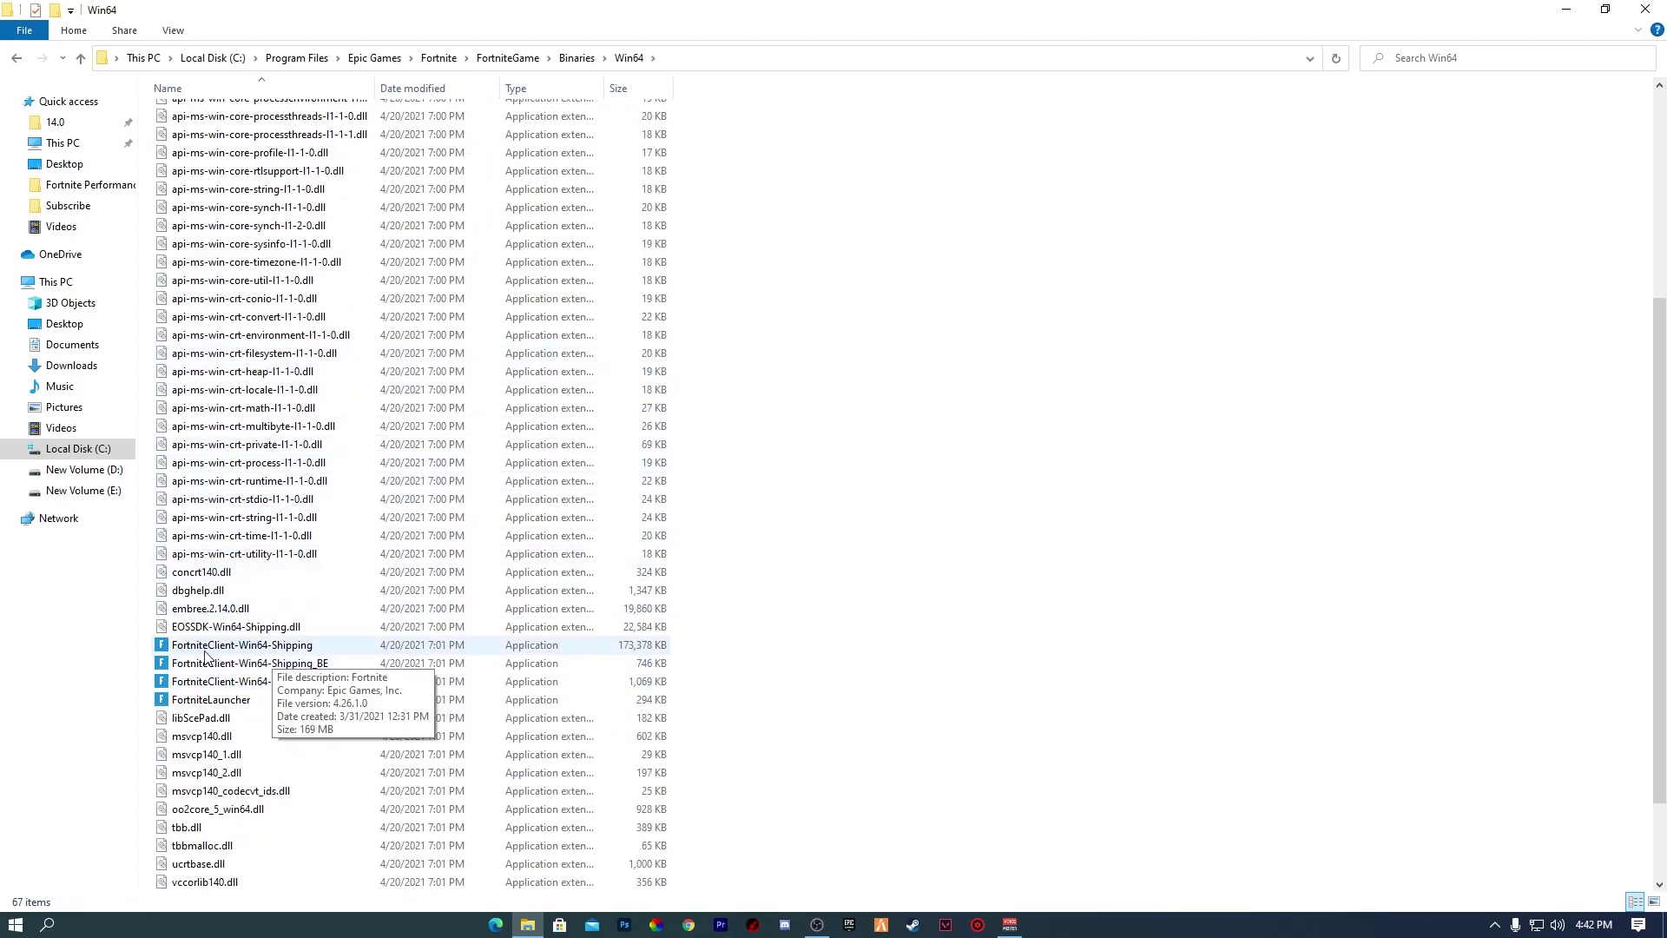
drag(687, 643, 533, 704)
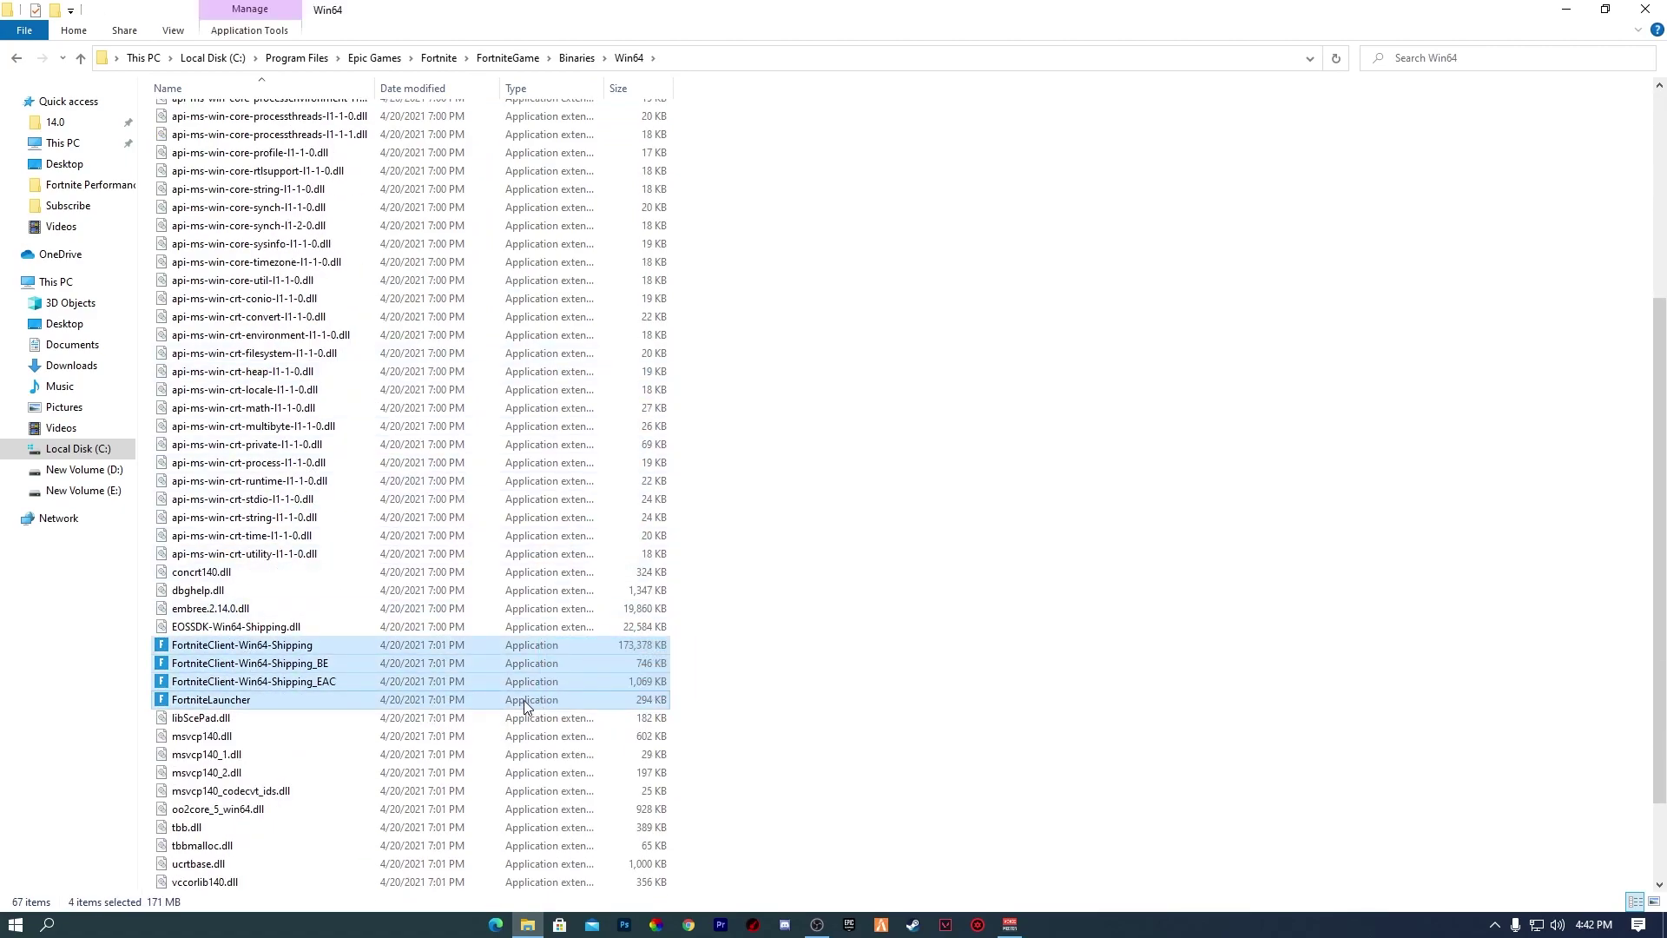
click(853, 679)
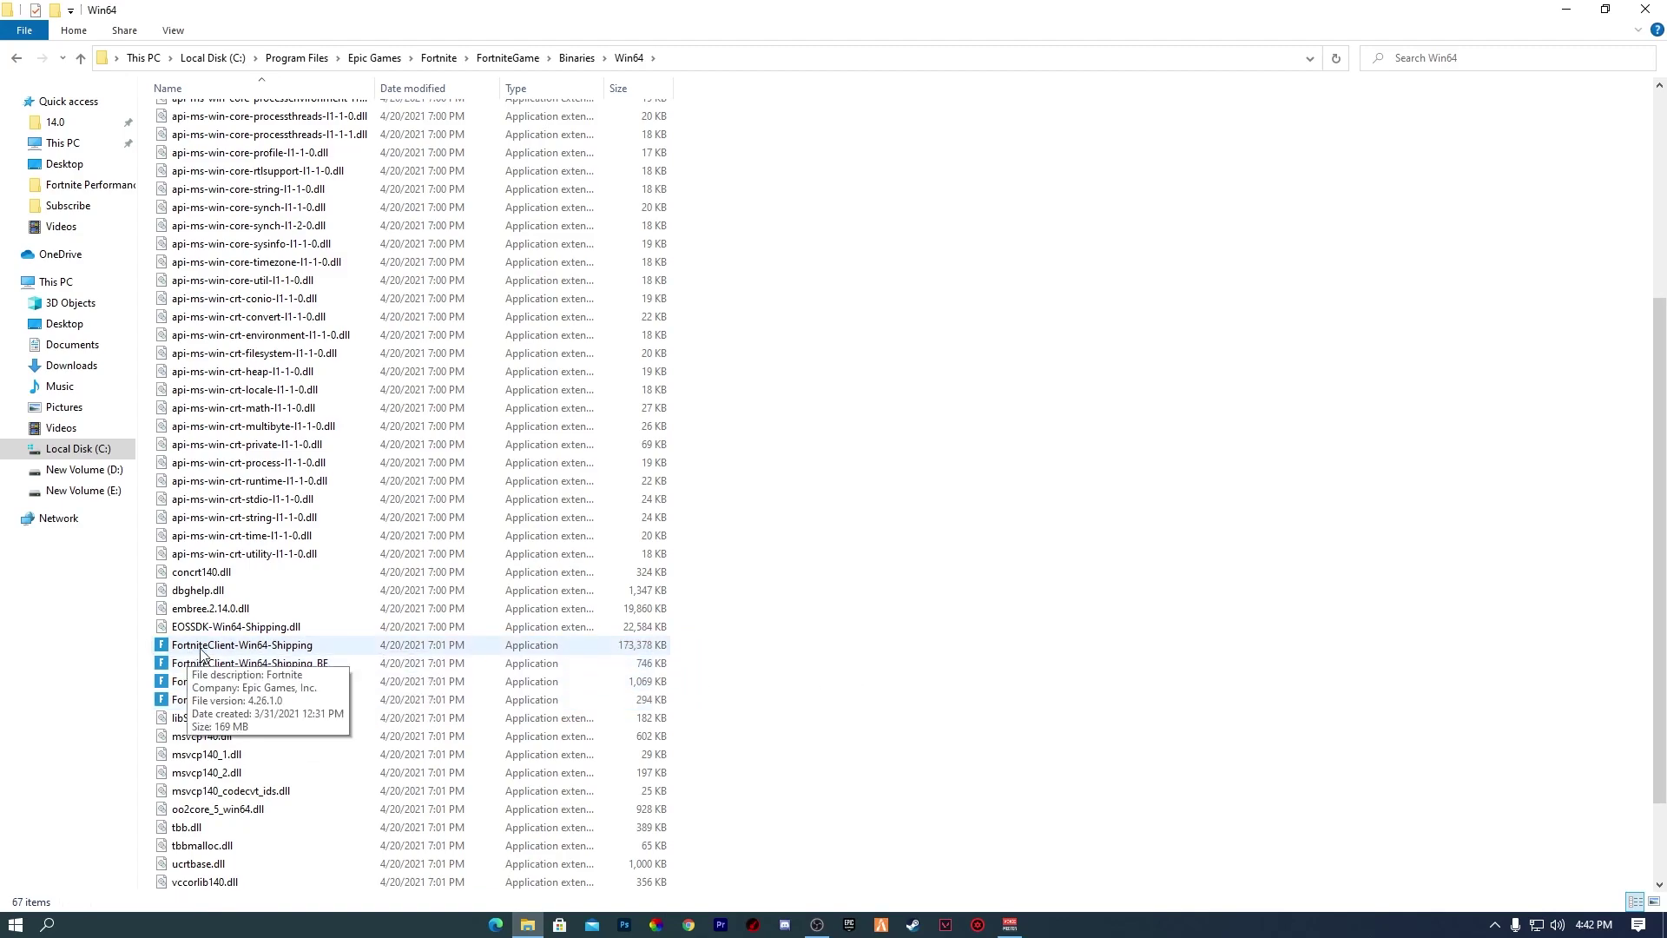
Step: Confirm FortniteClient-Win64-Shipping's compatibility properties with fullscreen optimizations disabled and high DPI scaling overridden by Application, and close the folder window
right_click(291, 651)
click(358, 627)
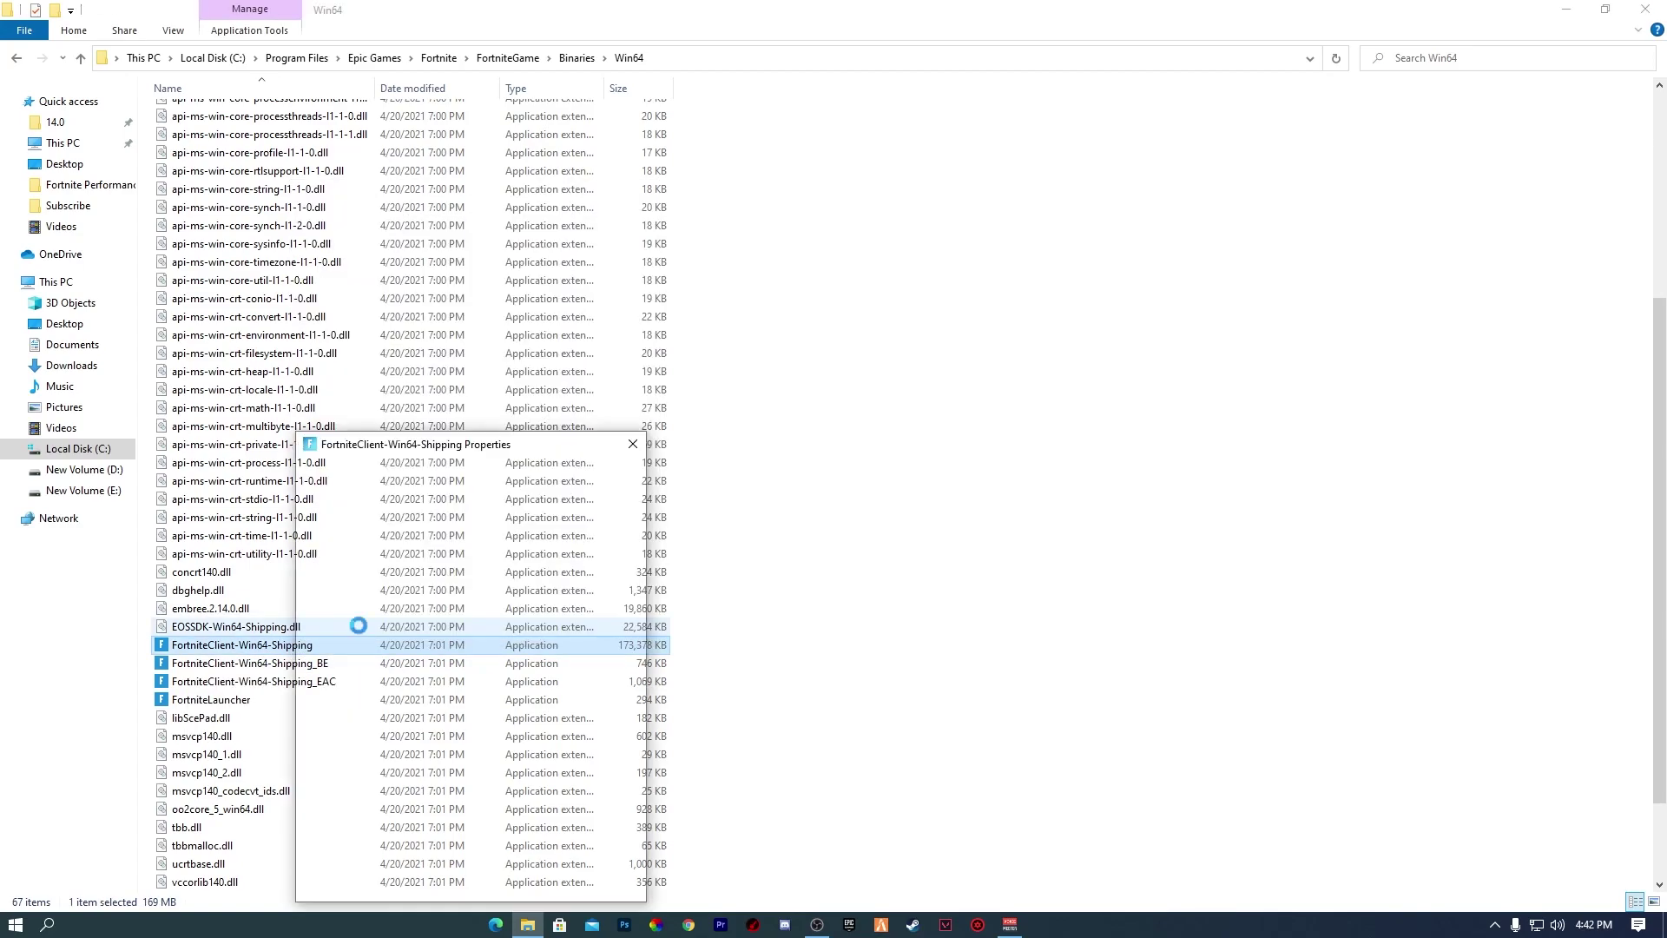
click(451, 488)
drag(478, 444, 737, 265)
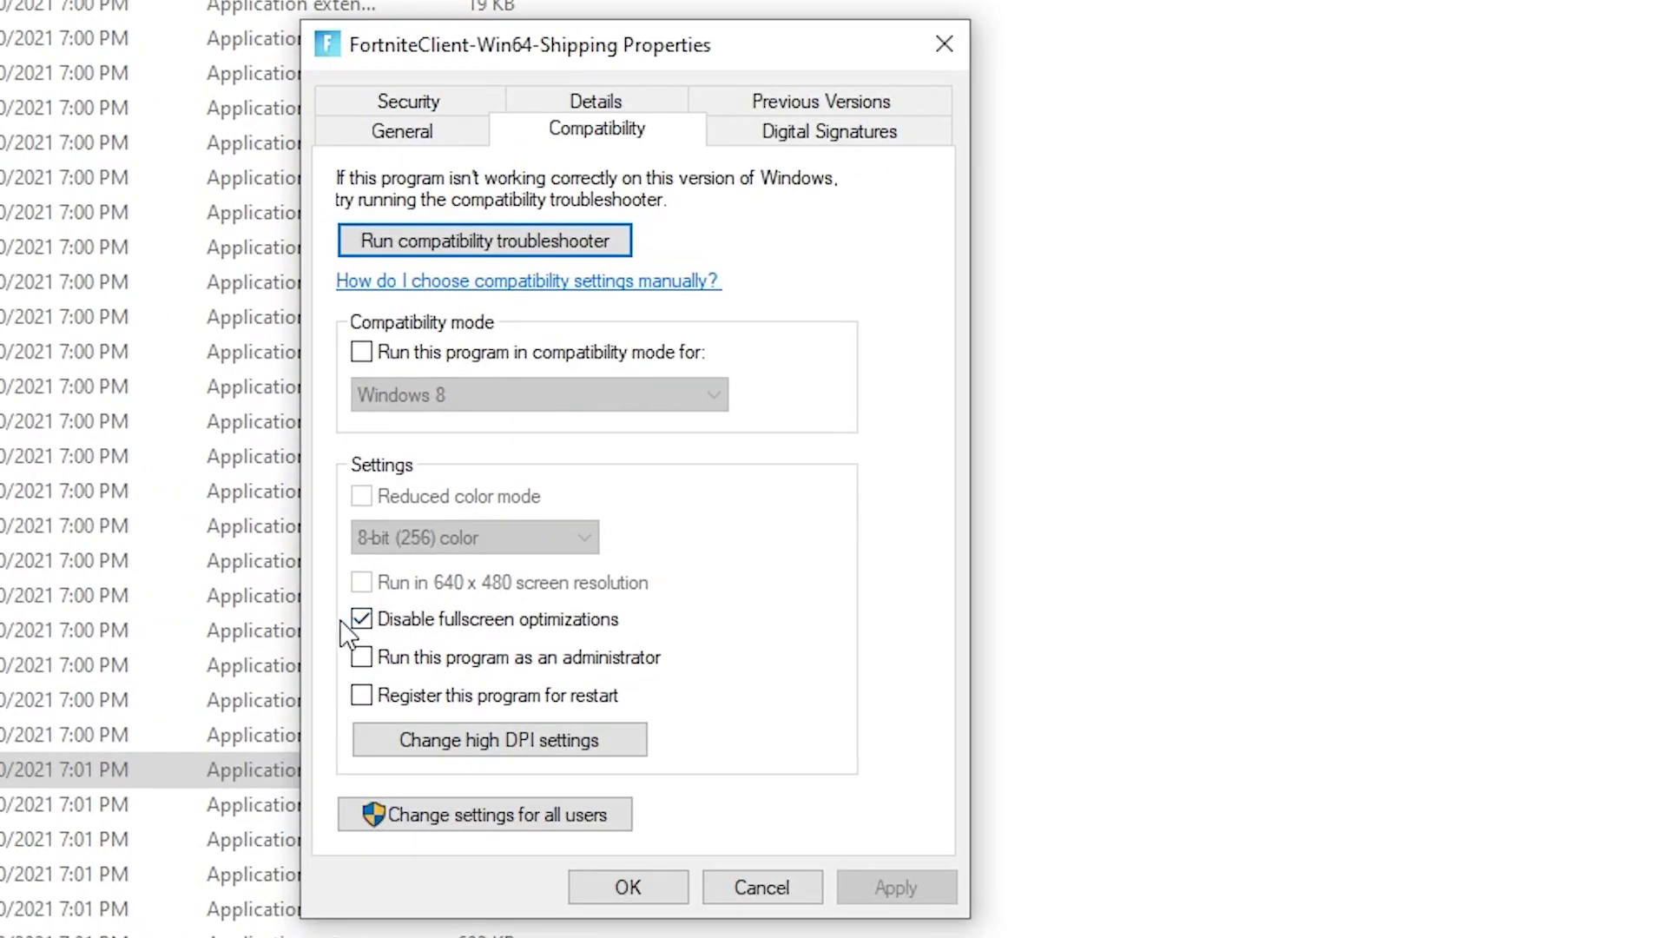
click(443, 741)
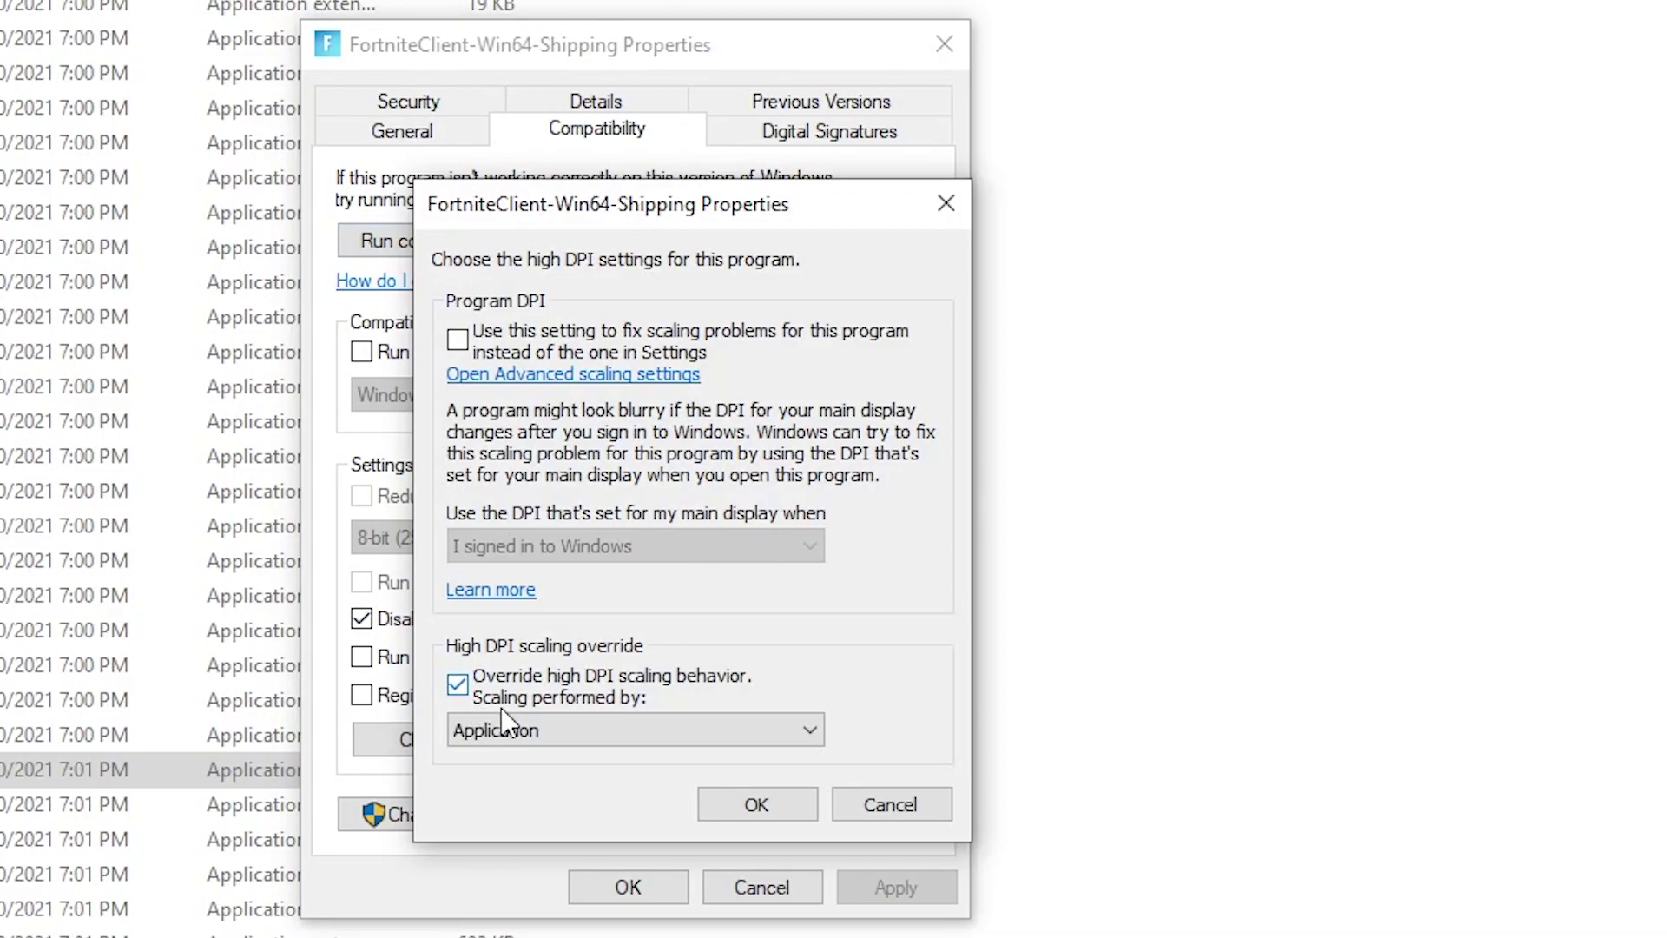
click(748, 805)
click(651, 894)
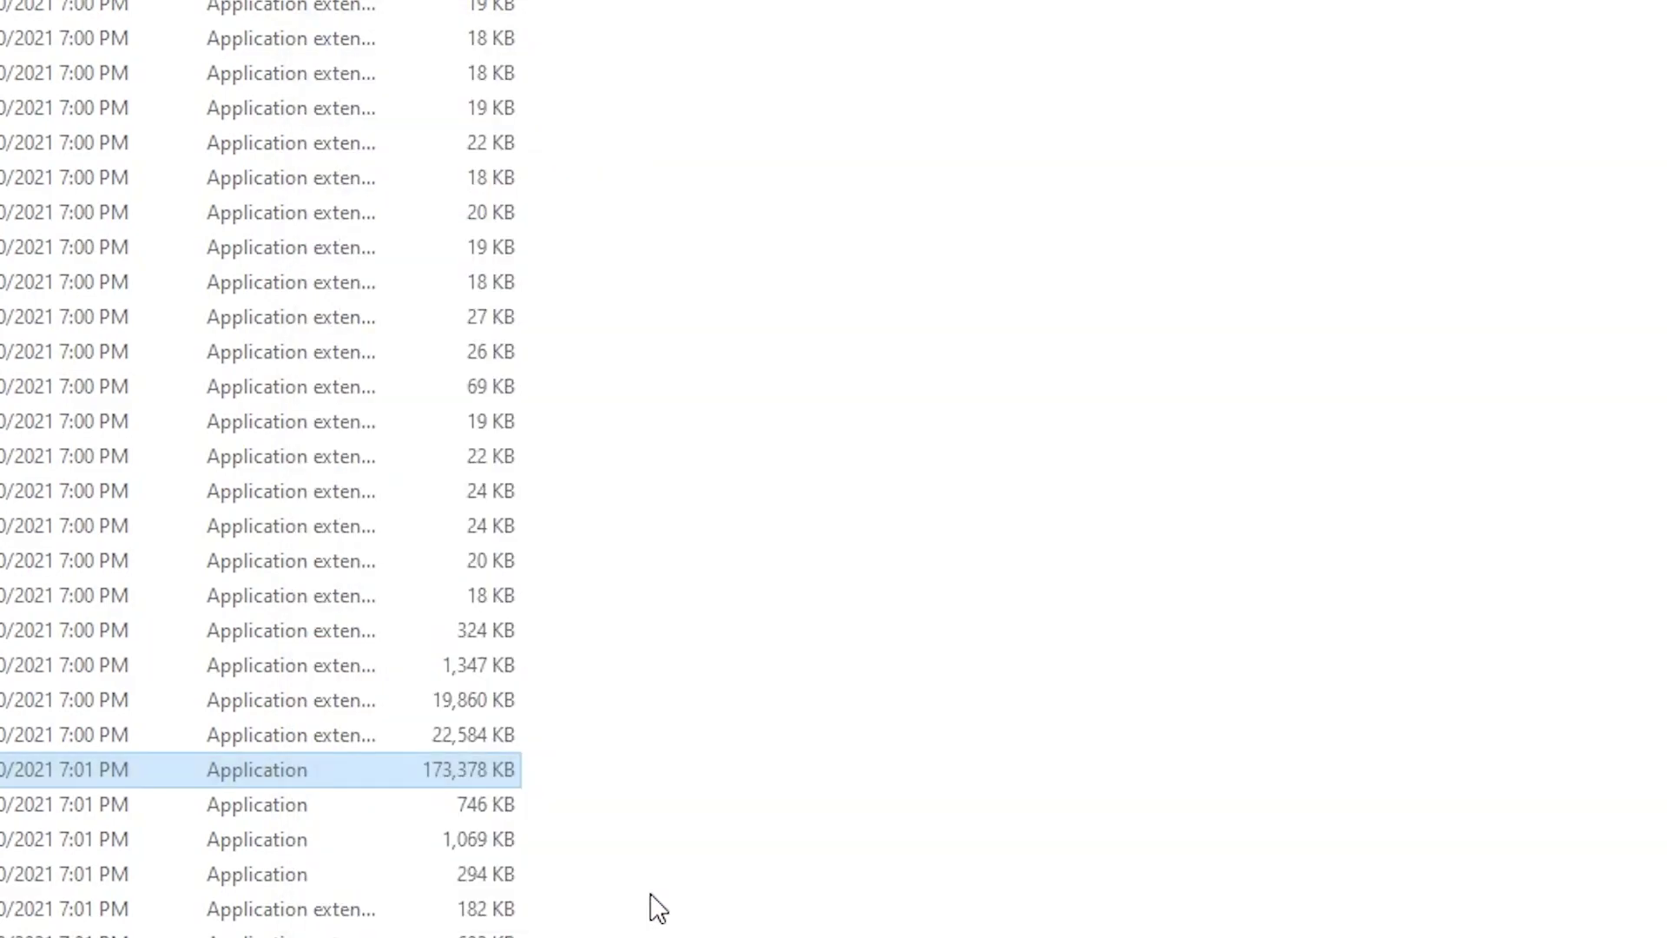
click(1646, 10)
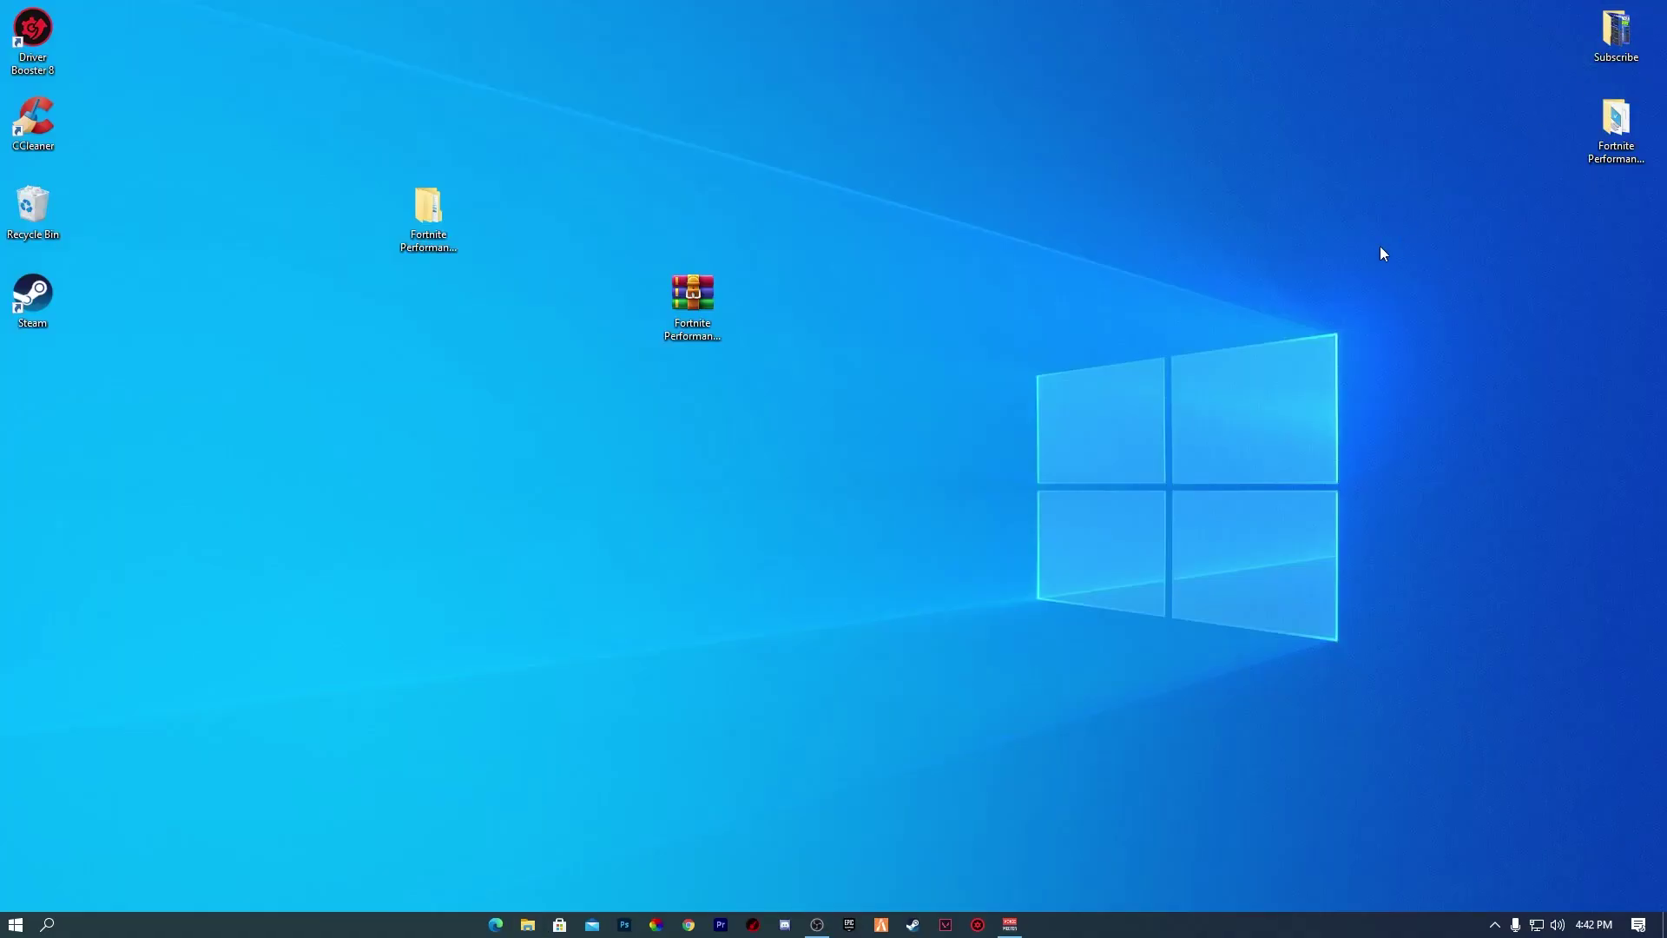
Step: Launch the System Configuration utility by running the command msconfig
key(super+r)
drag(160, 736, 612, 430)
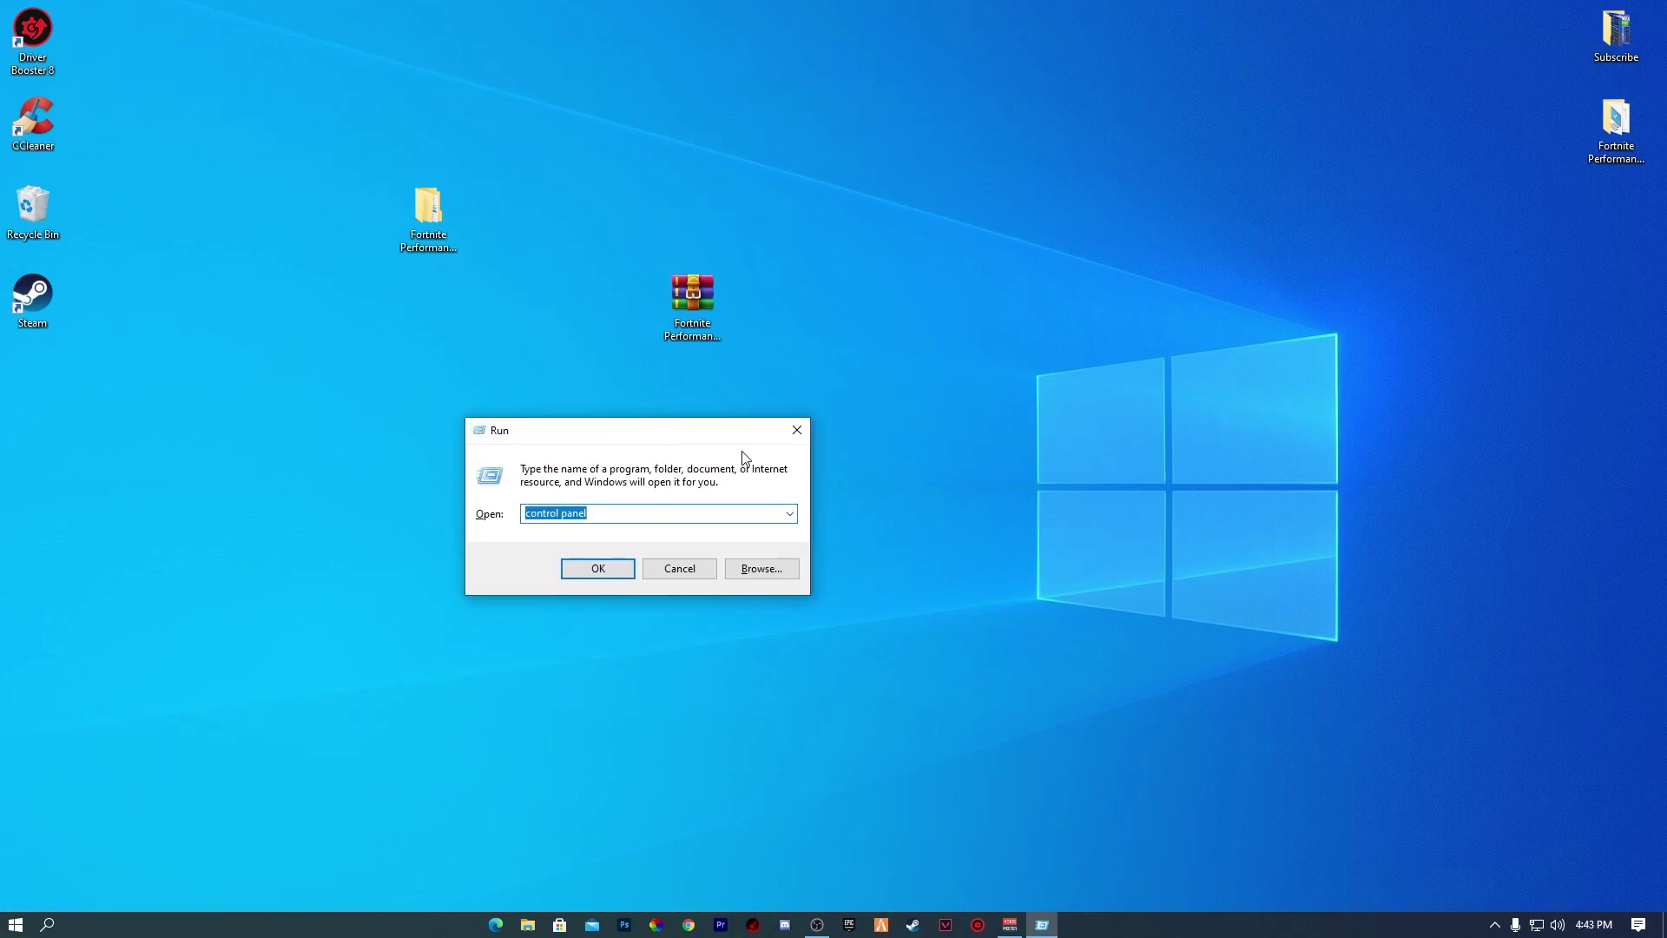
text(msc)
key(BackSpace)
text(config)
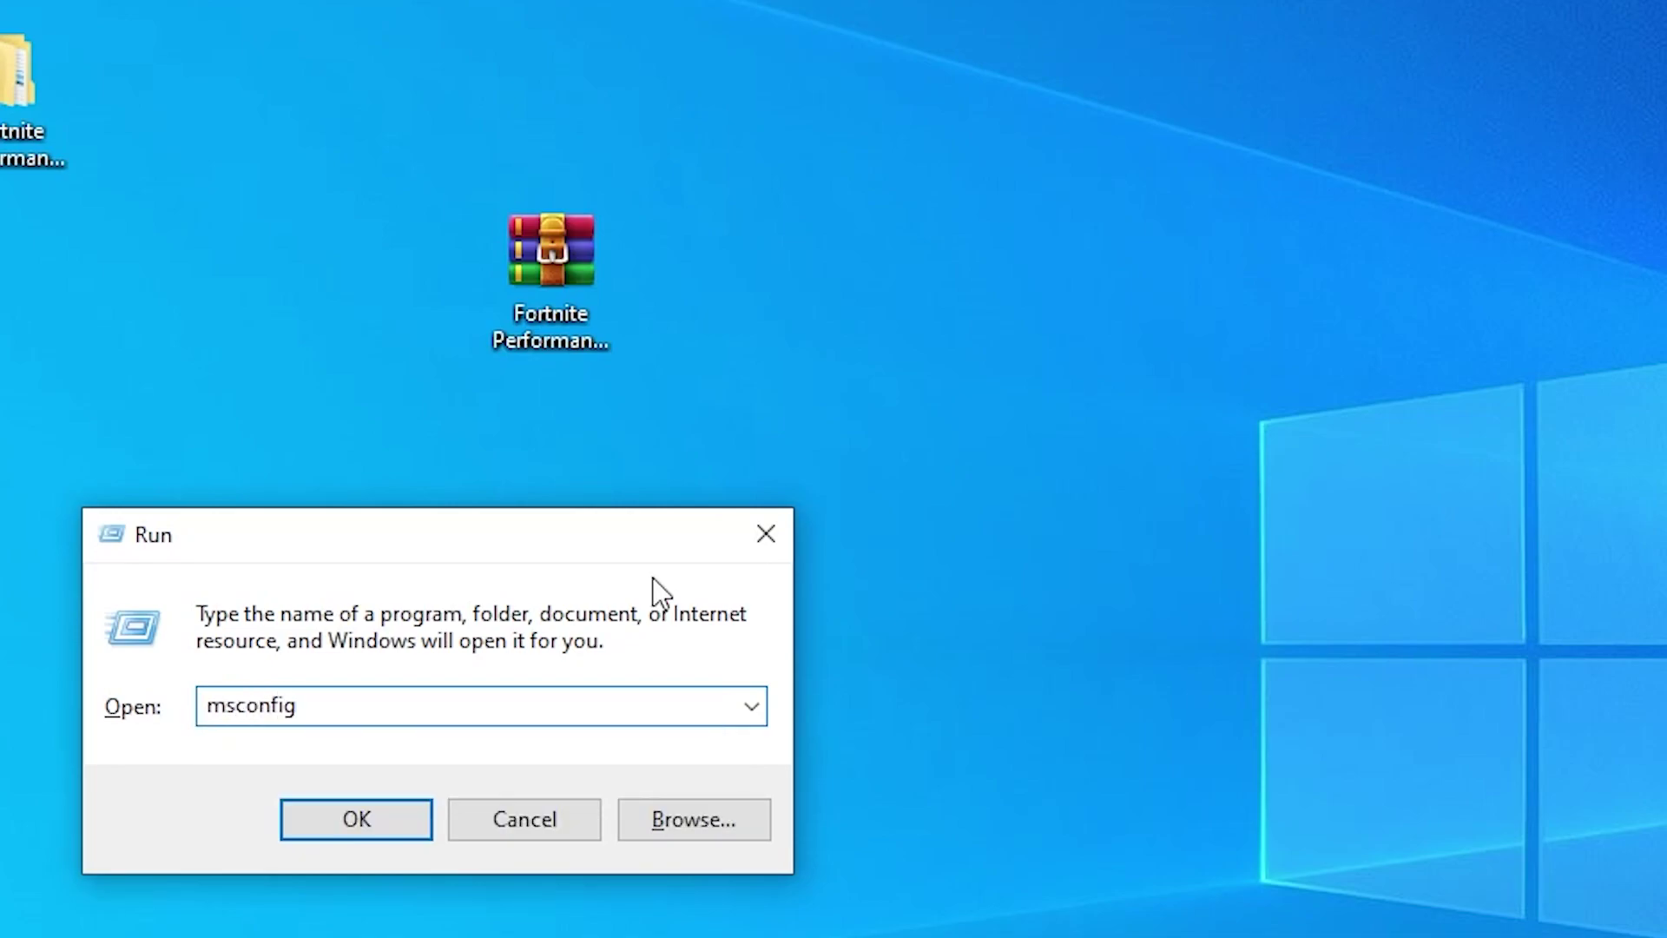
key(Return)
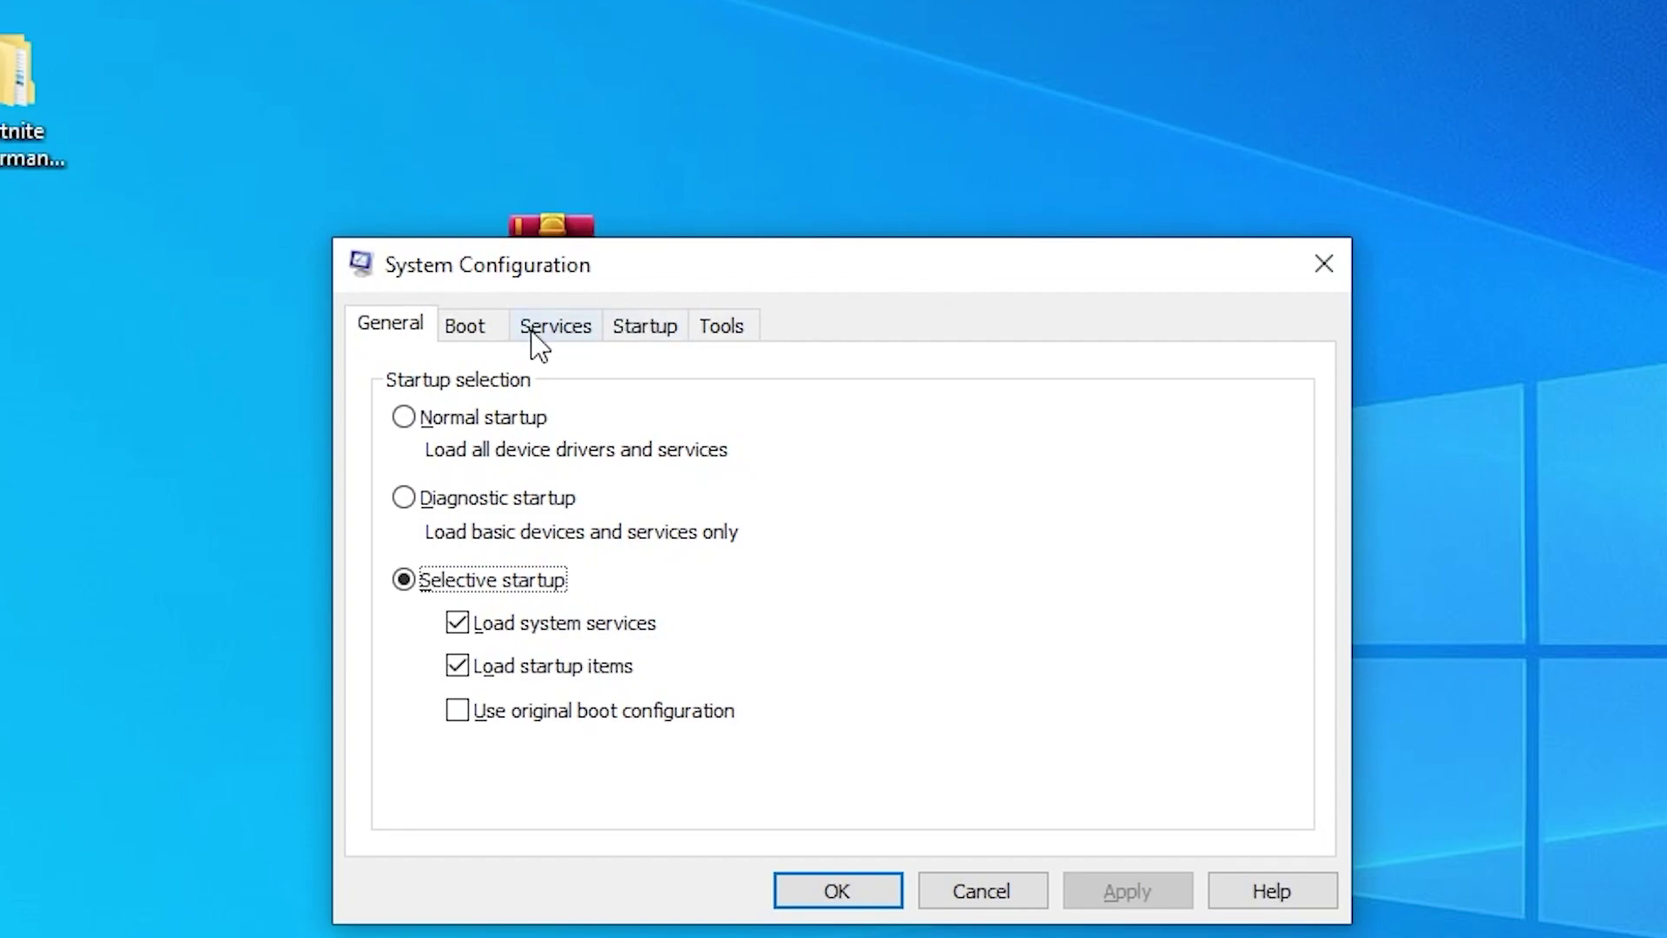
Step: Set the number of processors to 8 in the advanced boot options, apply the change, and close System Configuration
click(481, 335)
click(463, 577)
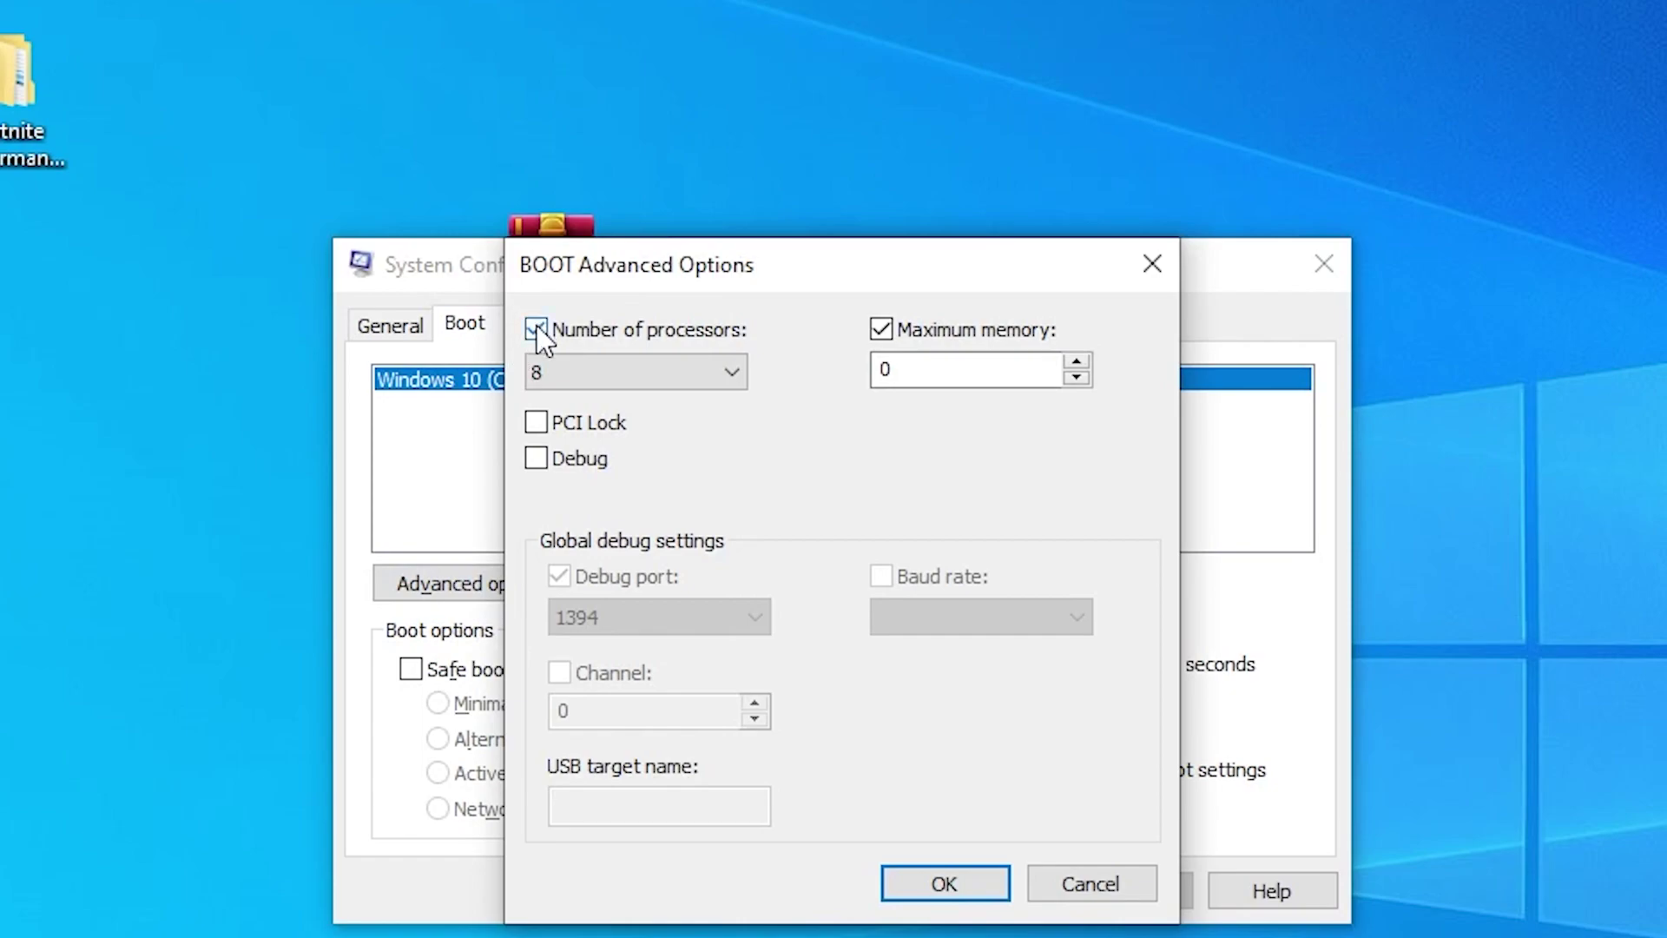
click(607, 375)
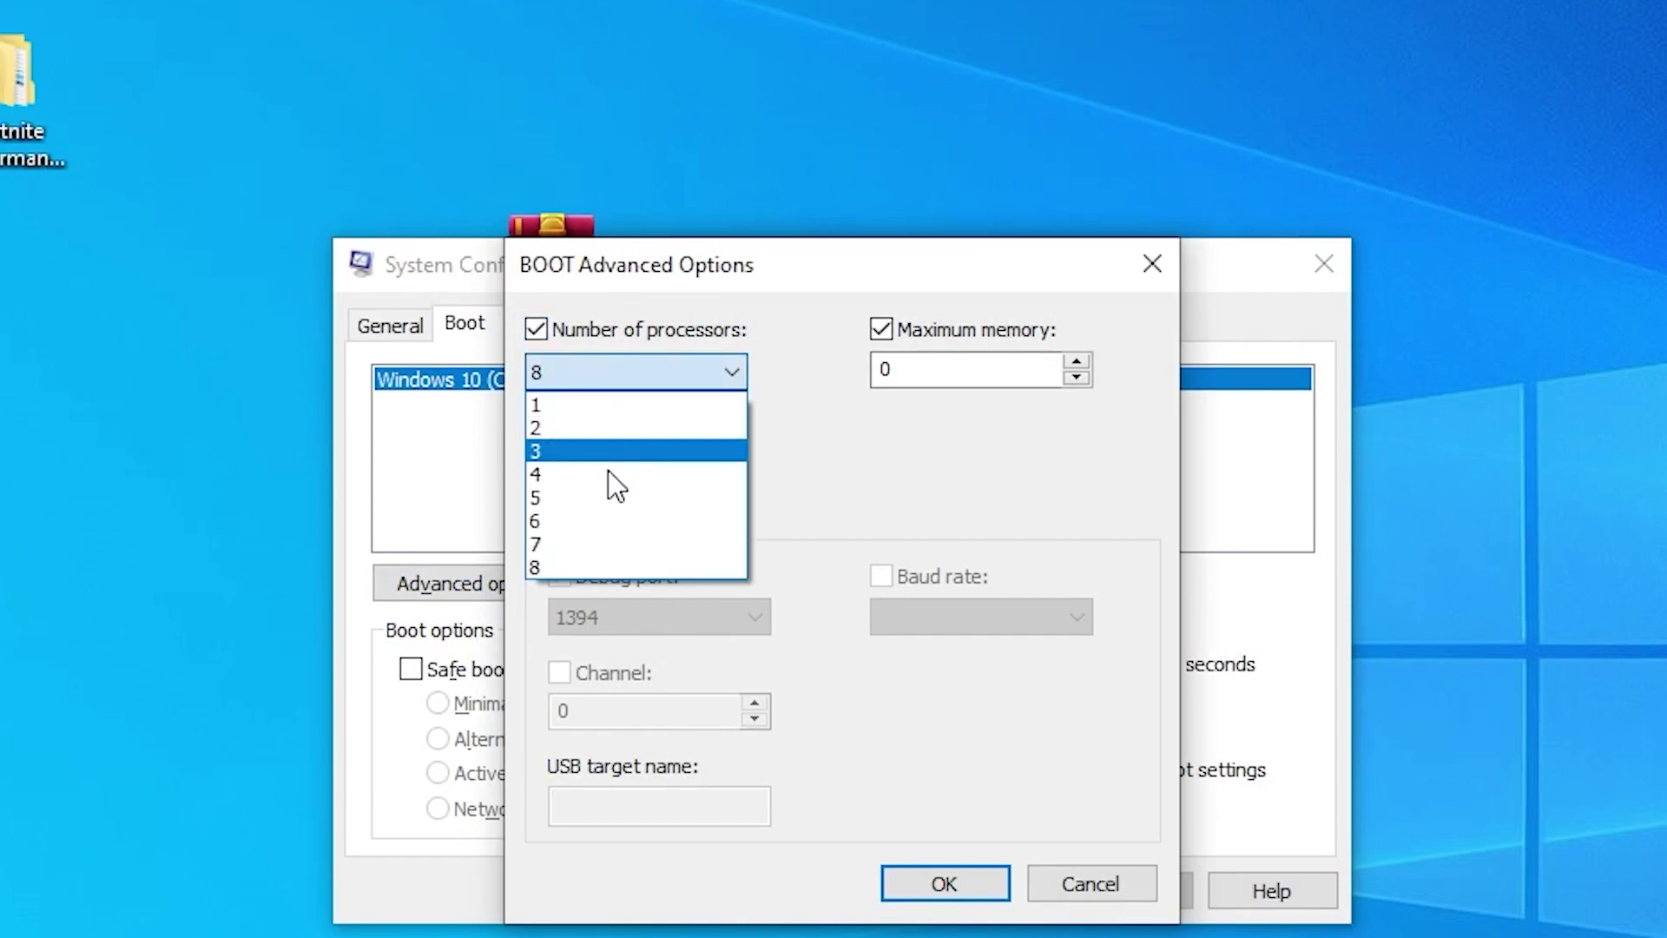
click(540, 566)
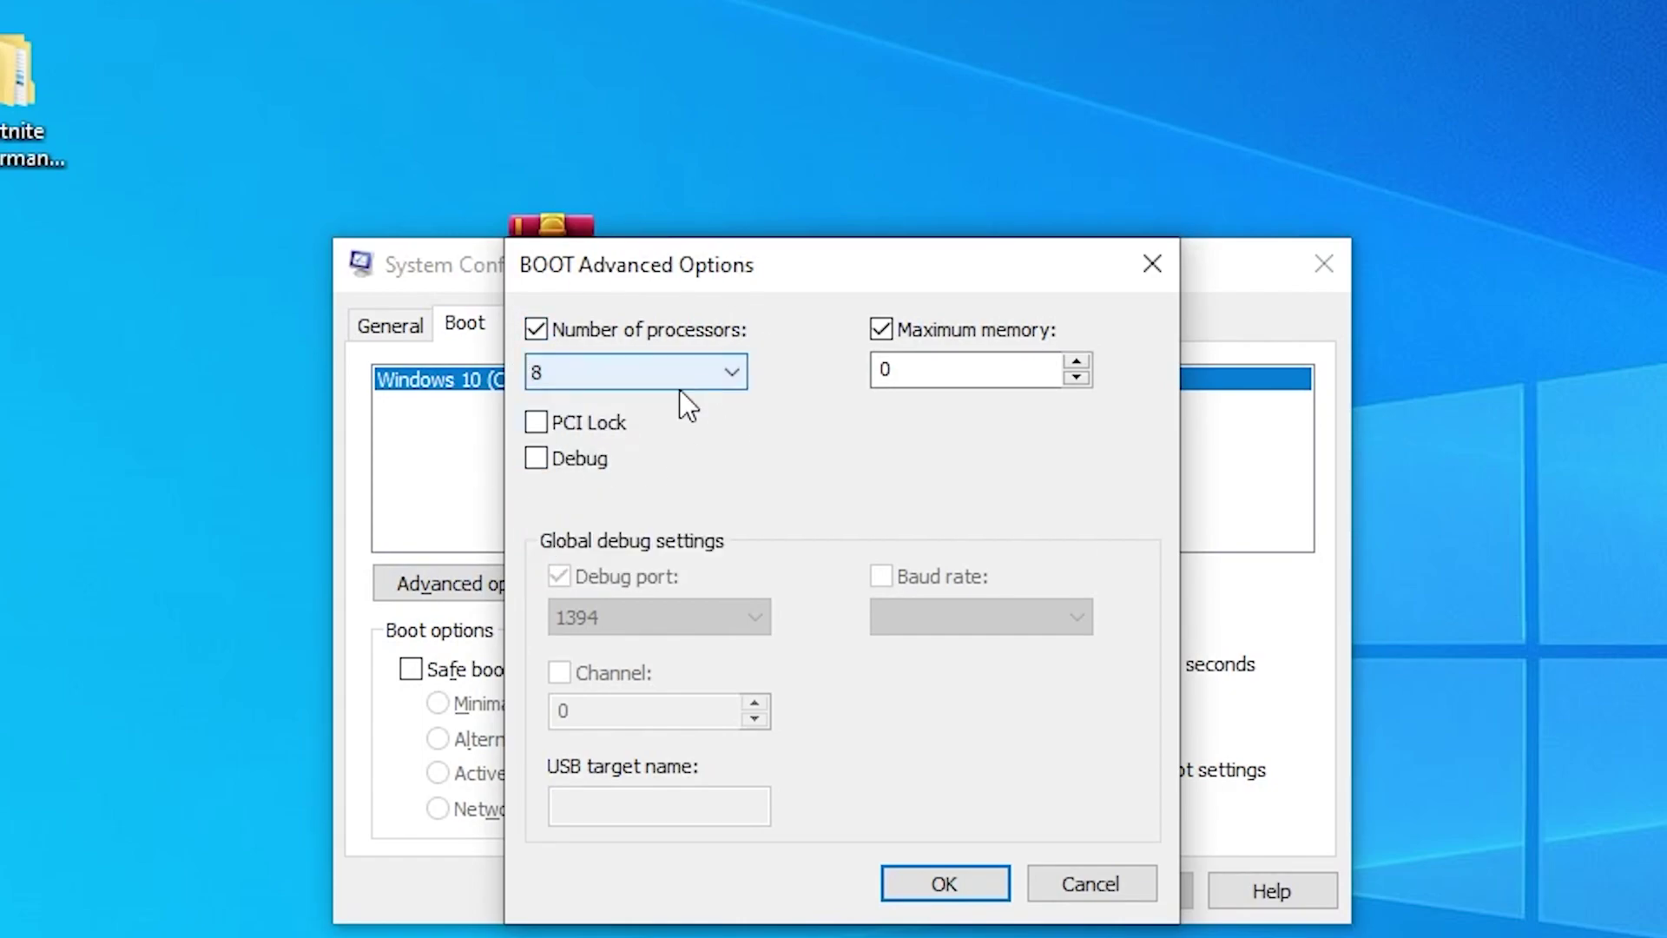
click(920, 883)
click(1116, 889)
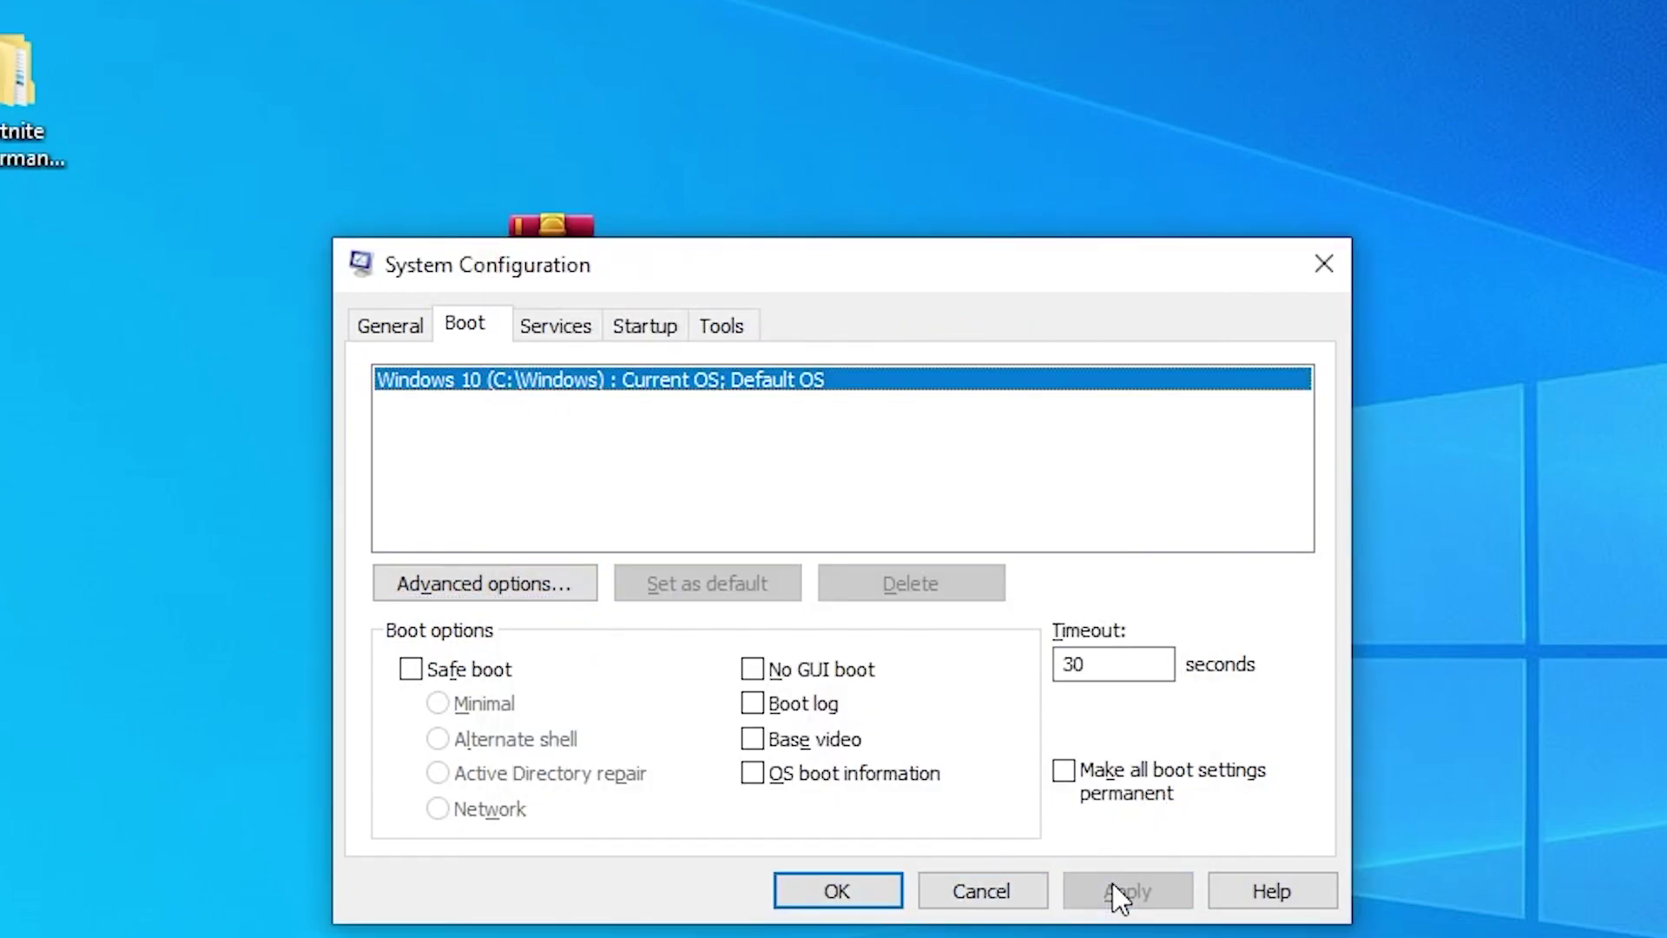
click(838, 894)
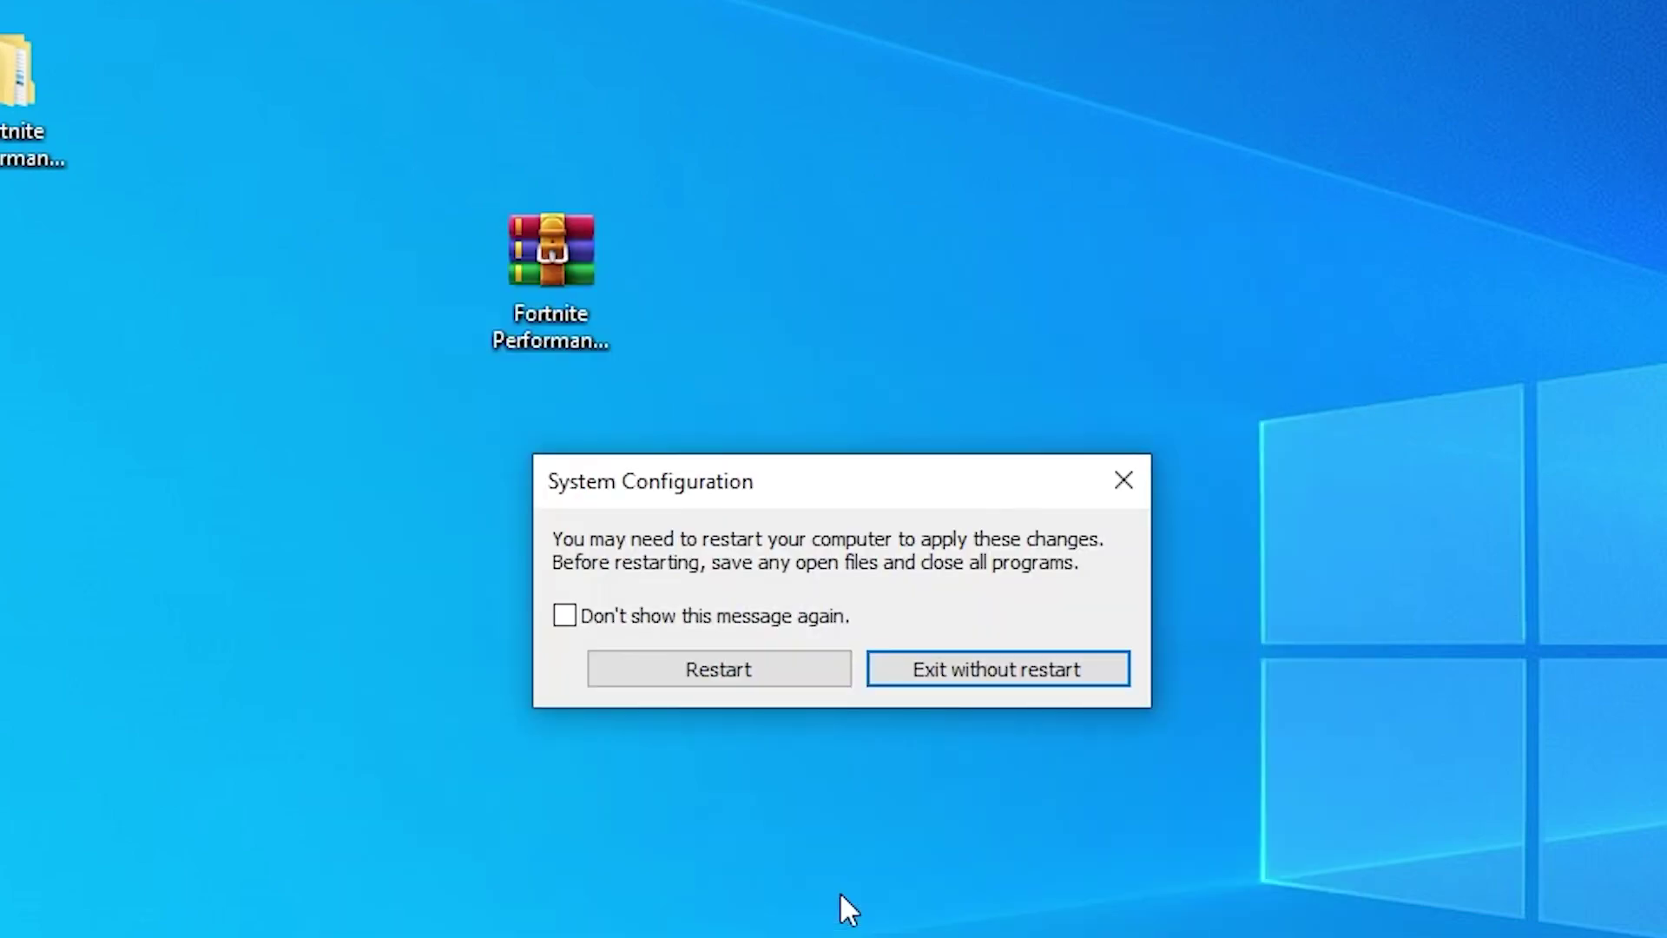